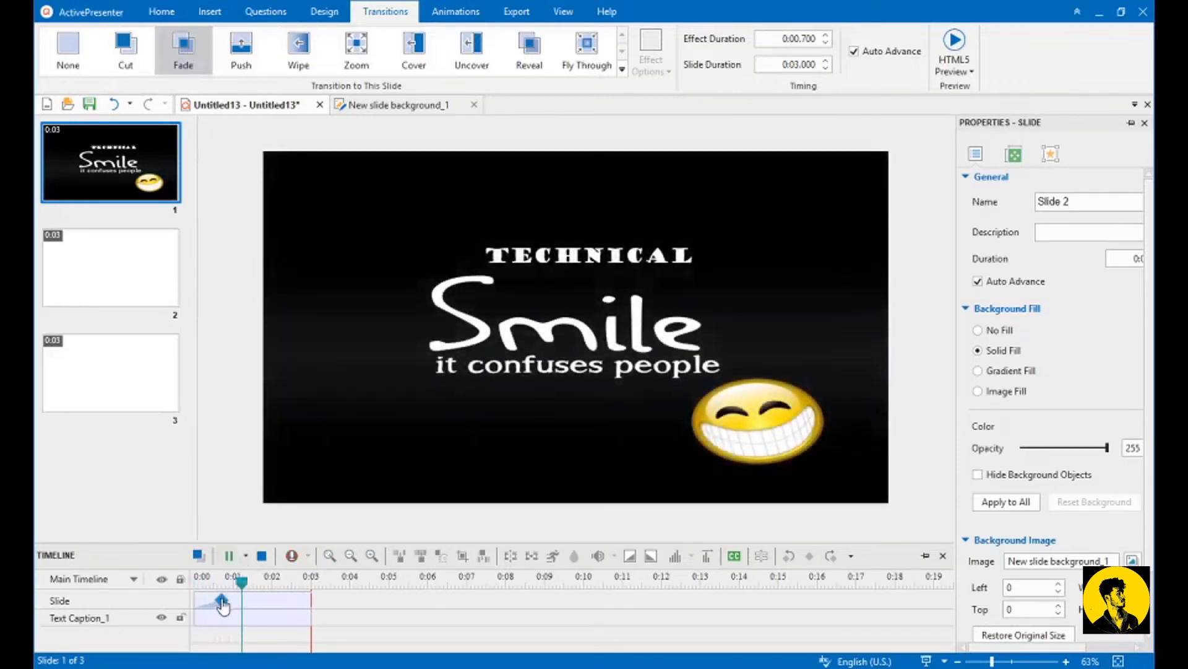
Step: Try the Push transition on the first slide, replace it with Wipe, and preview the slide
click(250, 62)
click(230, 556)
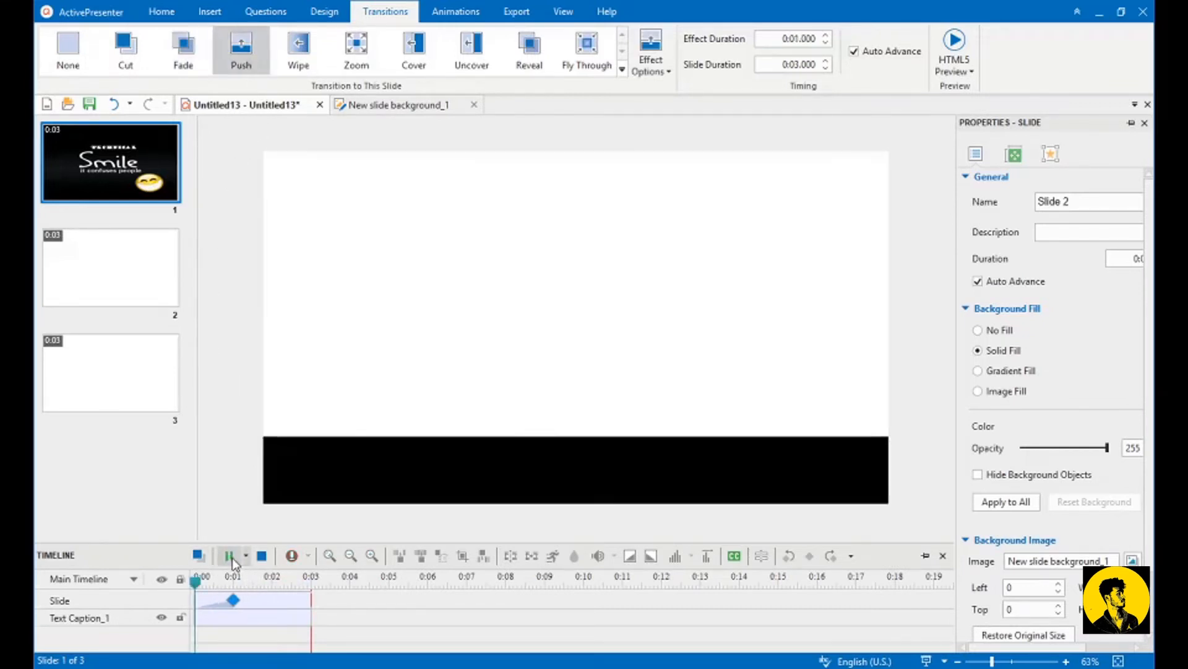
click(302, 68)
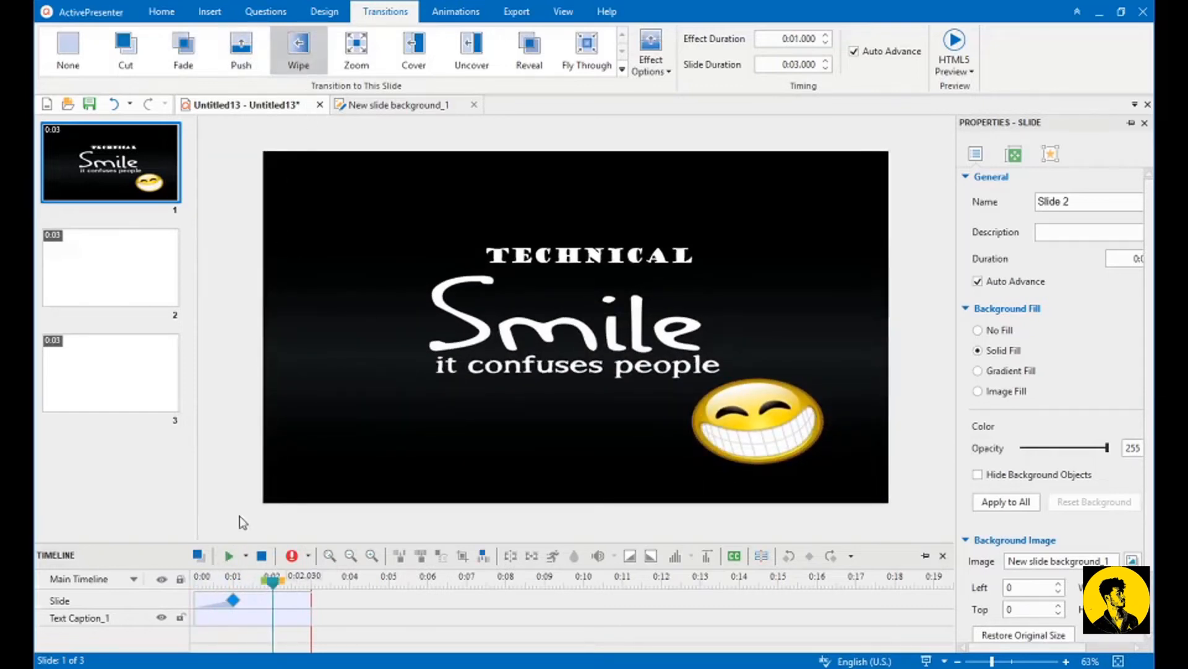
click(227, 557)
click(229, 557)
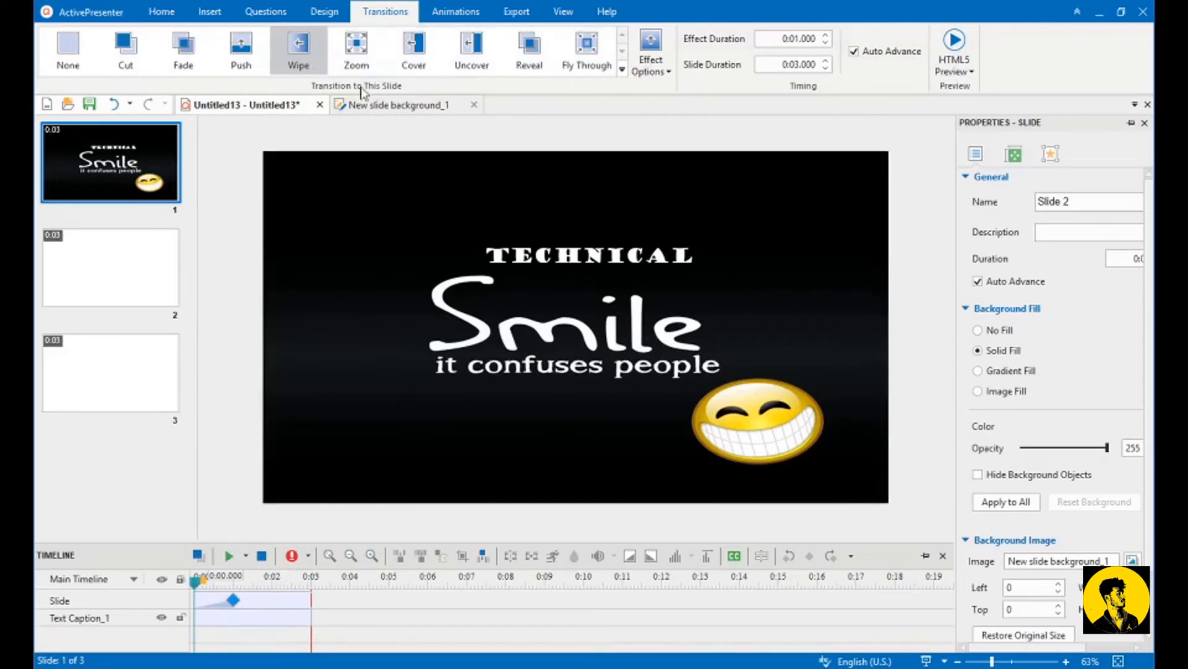
click(253, 48)
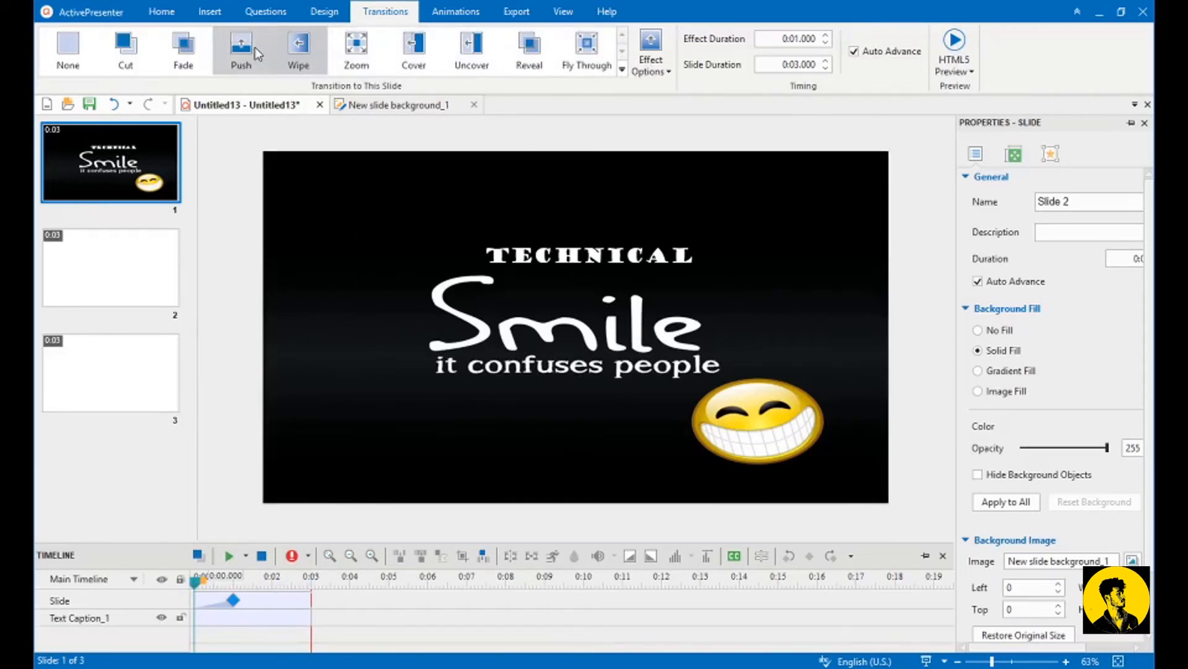
click(326, 15)
click(266, 13)
click(210, 12)
click(162, 12)
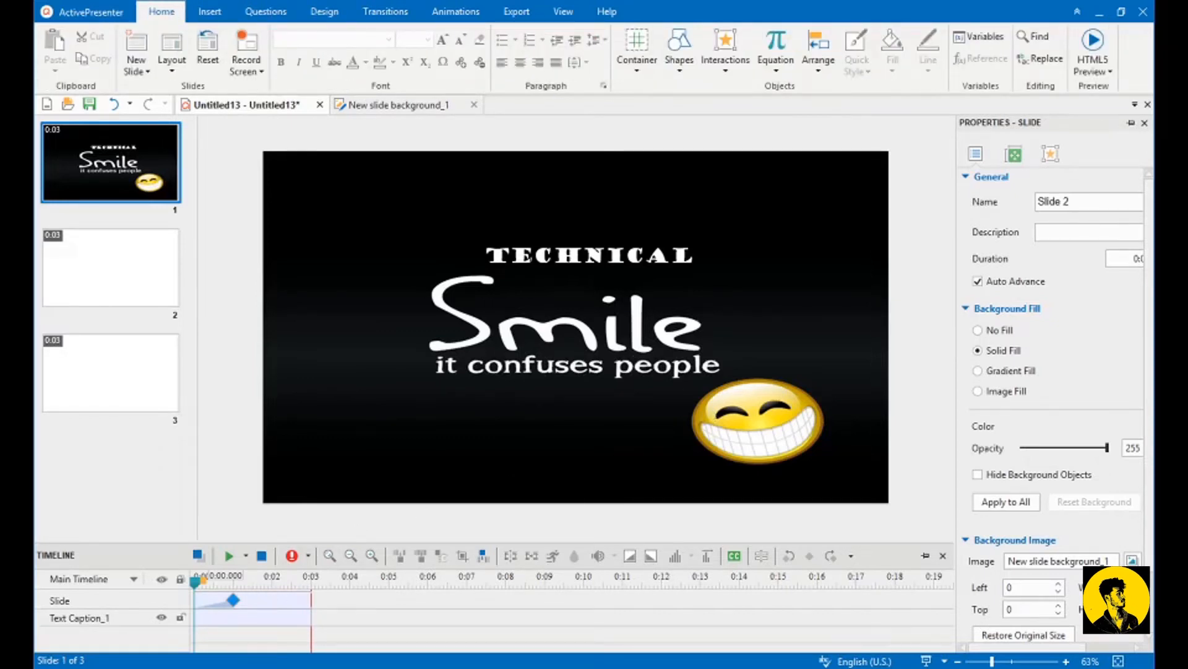
Step: Preview the first slide and nudge the TECHNICAL caption slightly to the right
click(511, 255)
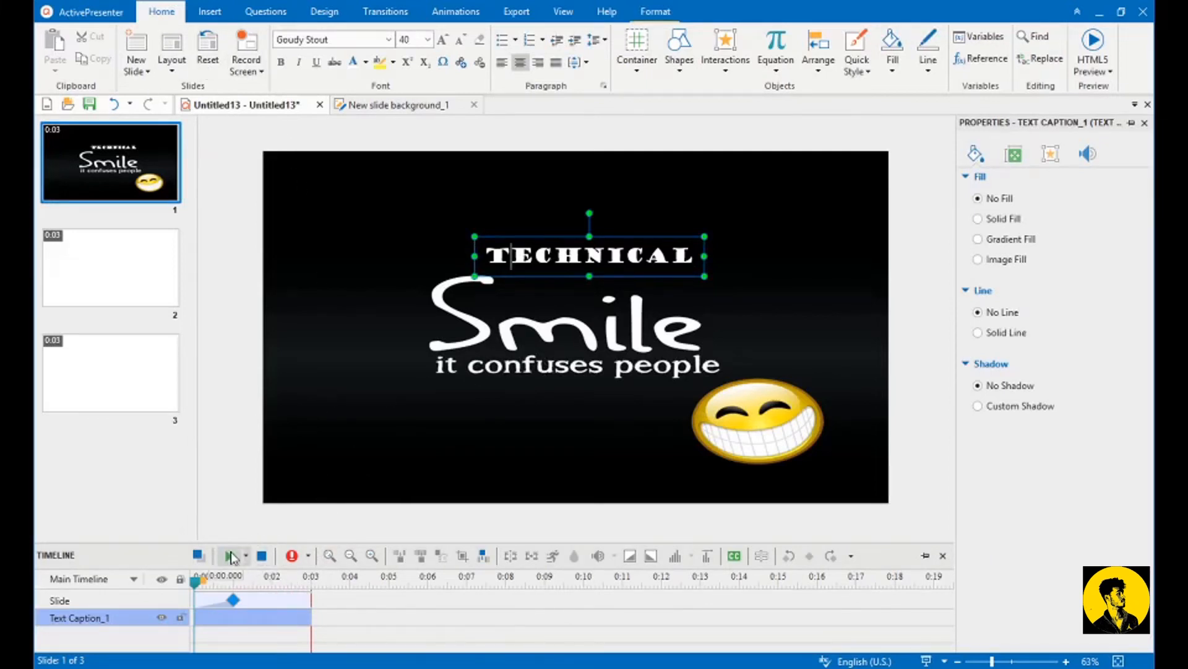
click(230, 555)
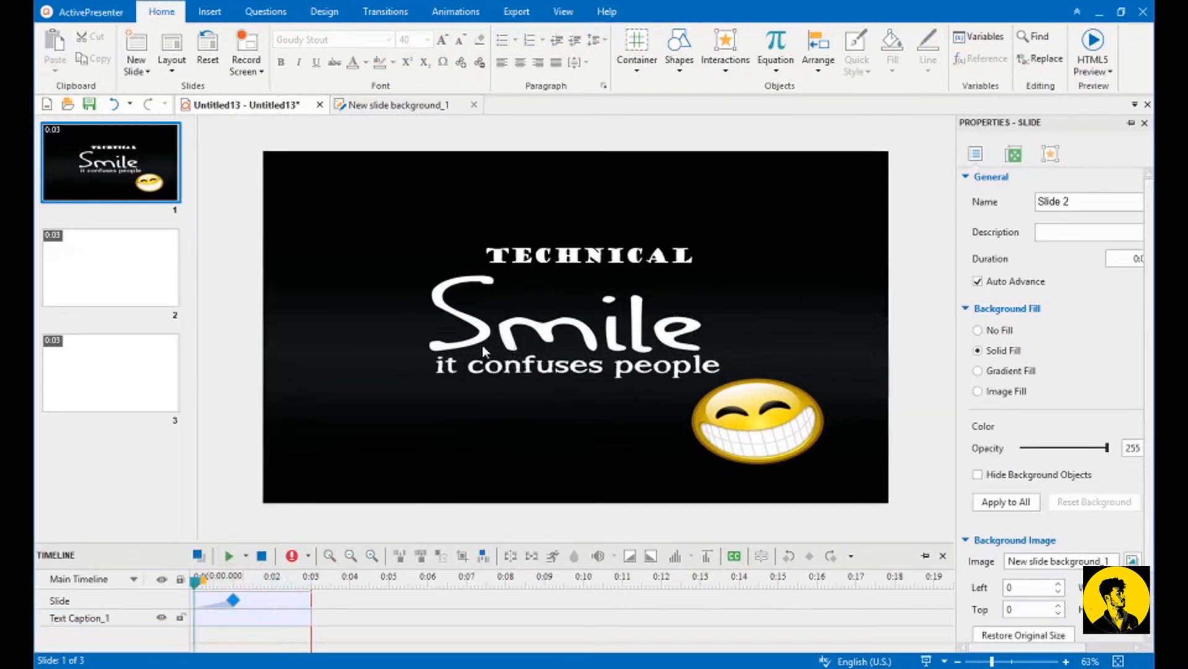
click(495, 249)
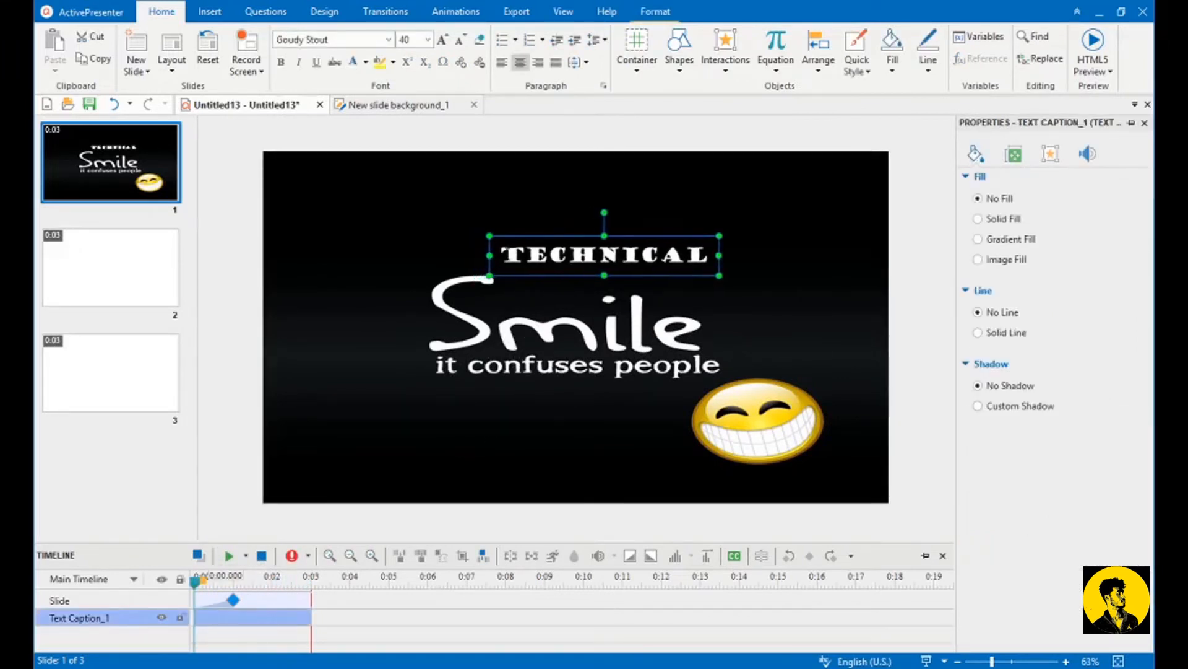
click(541, 255)
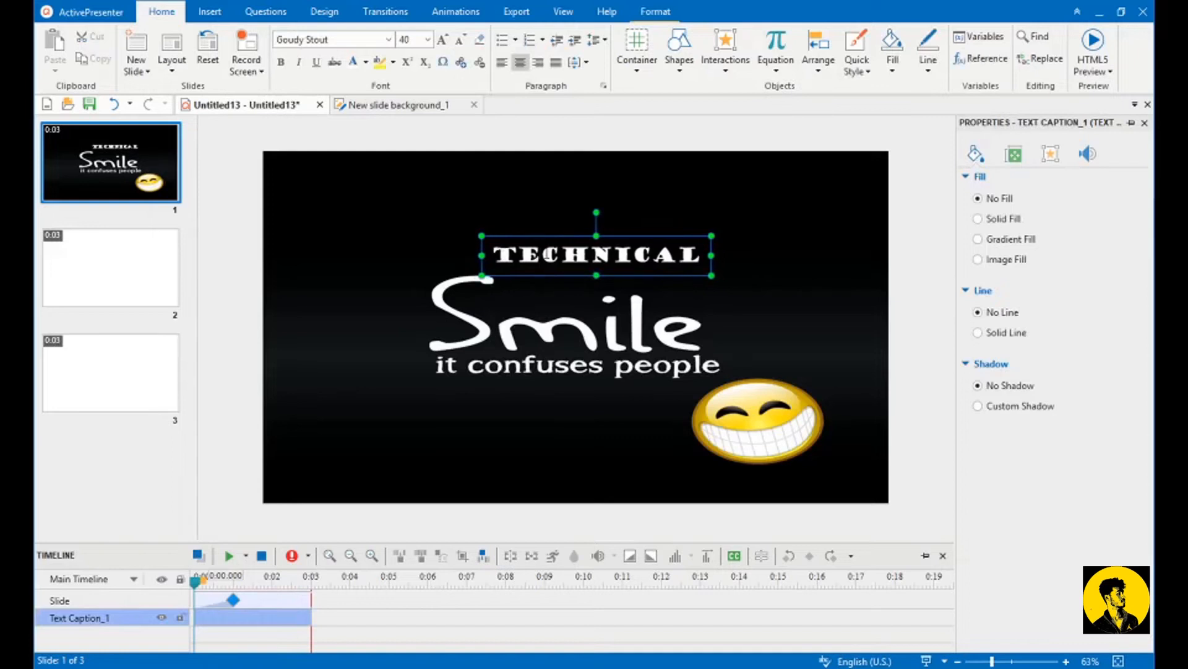
double_click(548, 255)
click(513, 294)
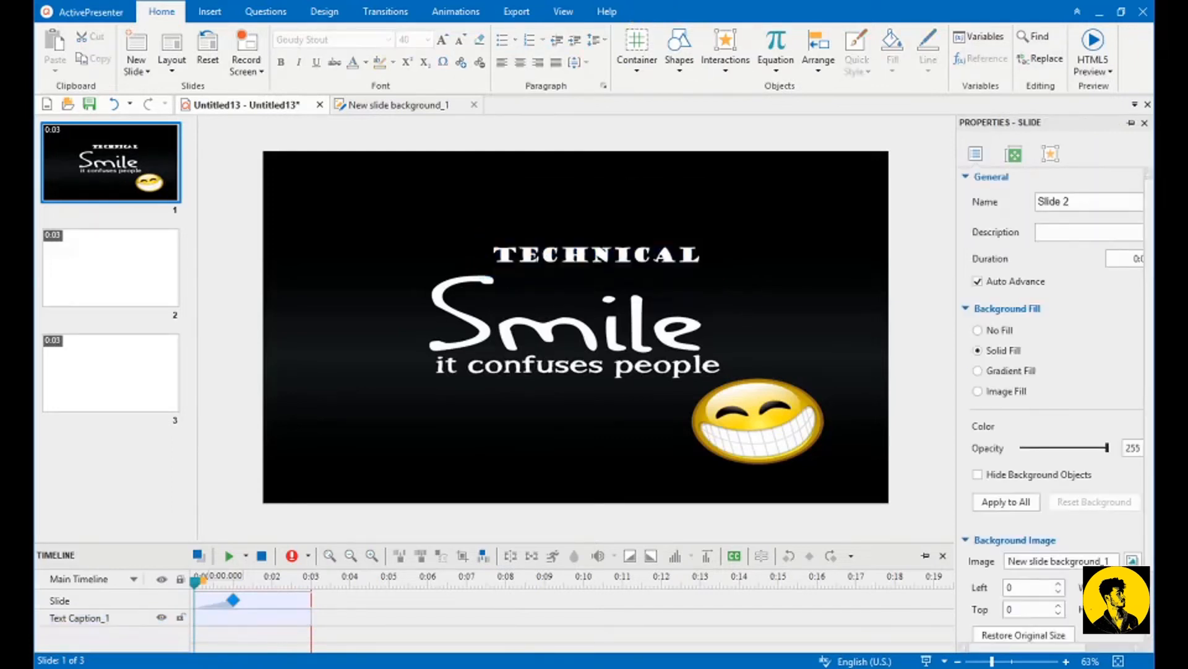
Step: Give the TECHNICAL caption a Float In entrance effect with the Float Down direction and preview the slide
click(540, 255)
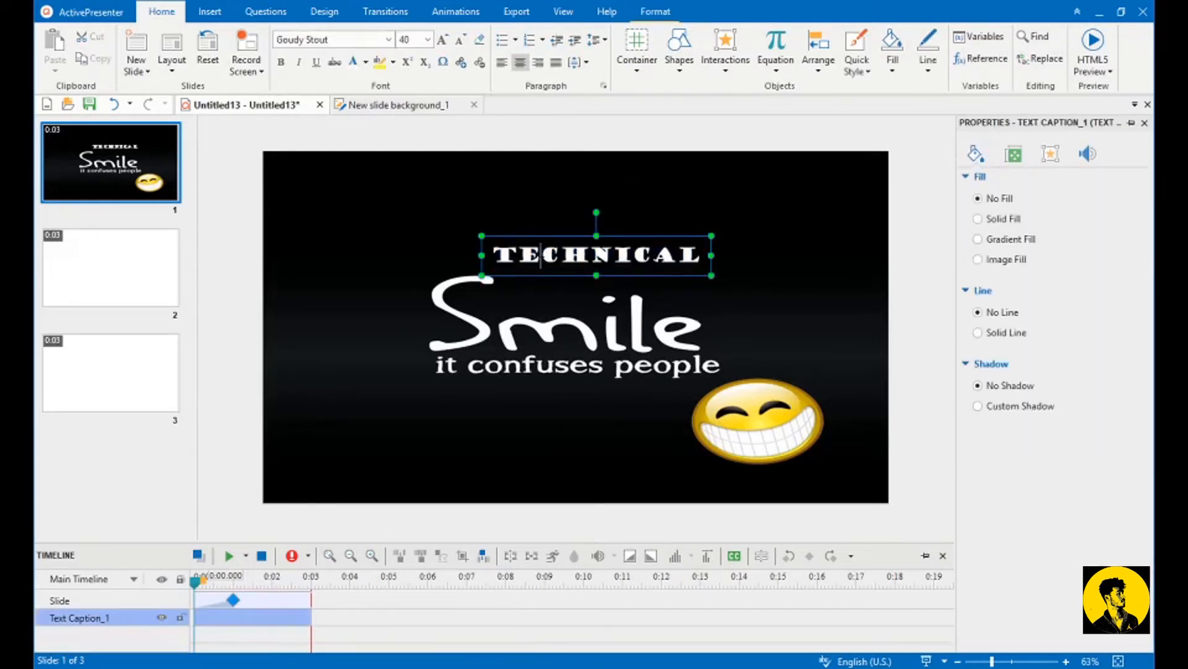
click(441, 12)
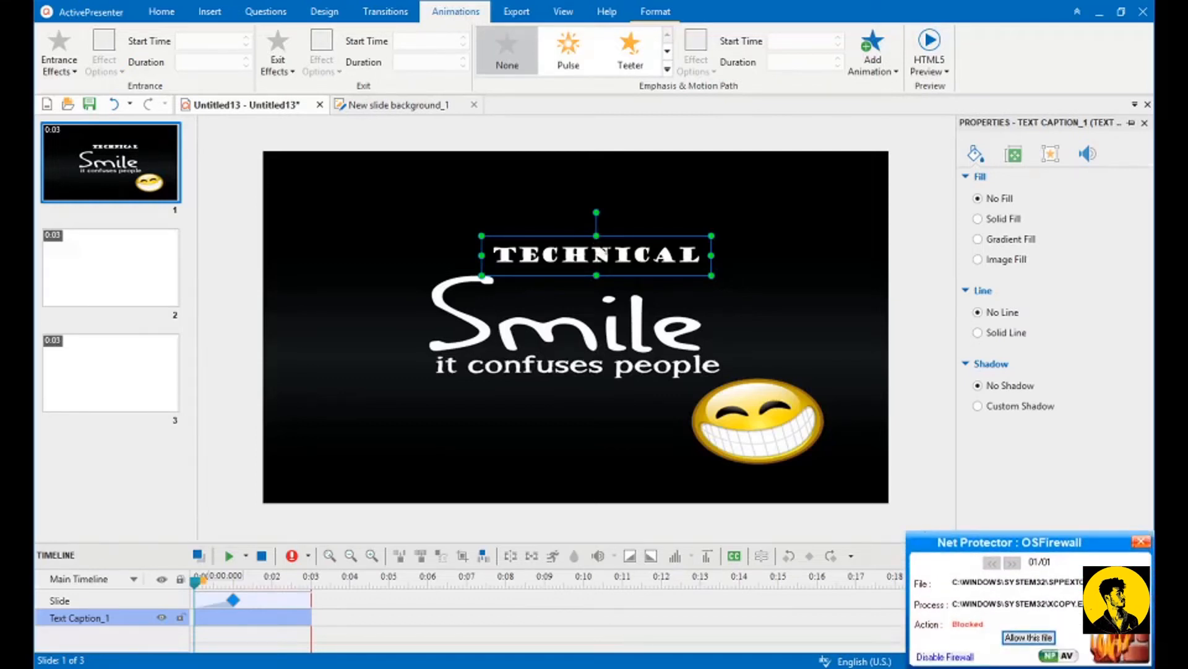
click(58, 62)
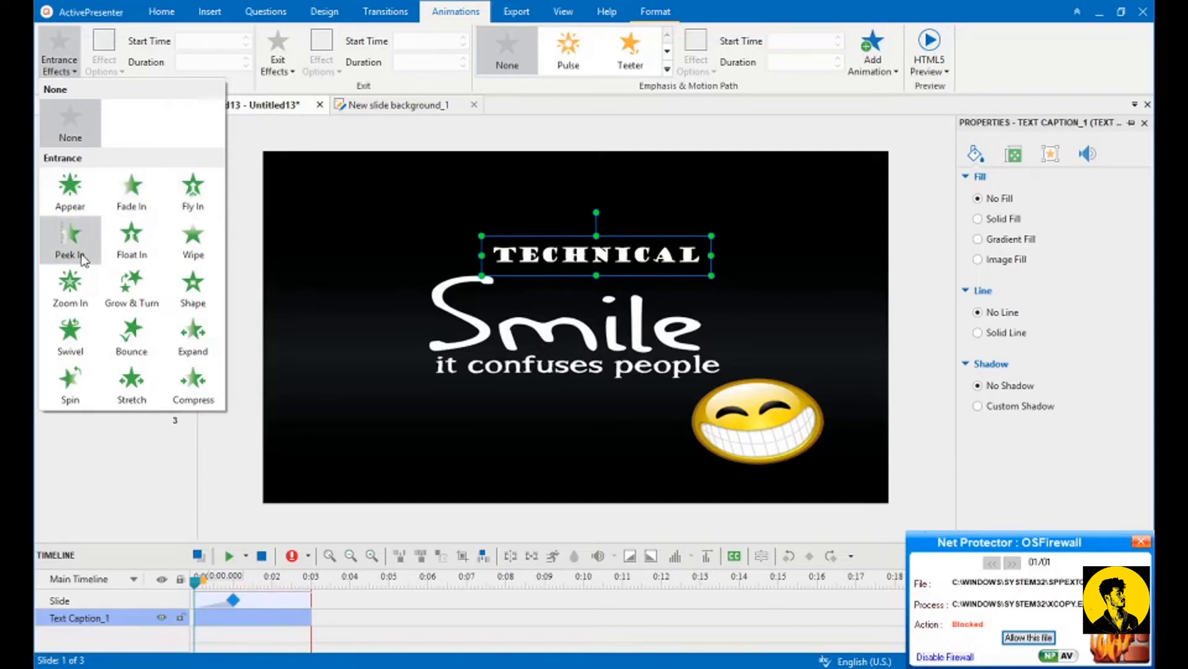
click(144, 255)
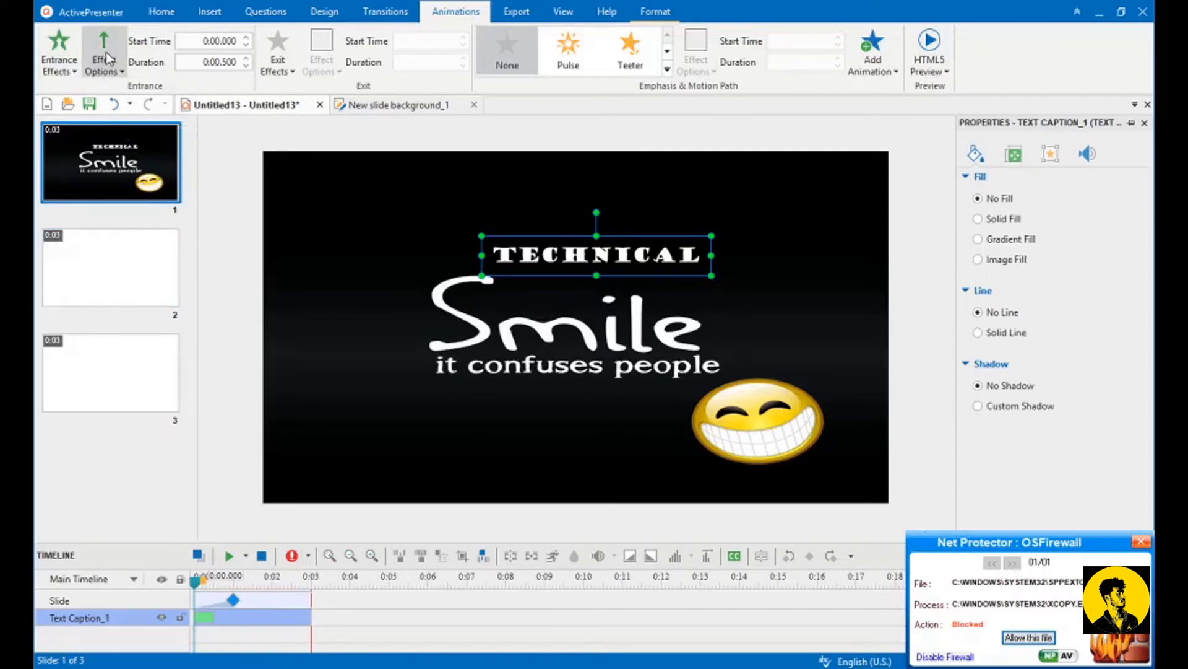
click(104, 67)
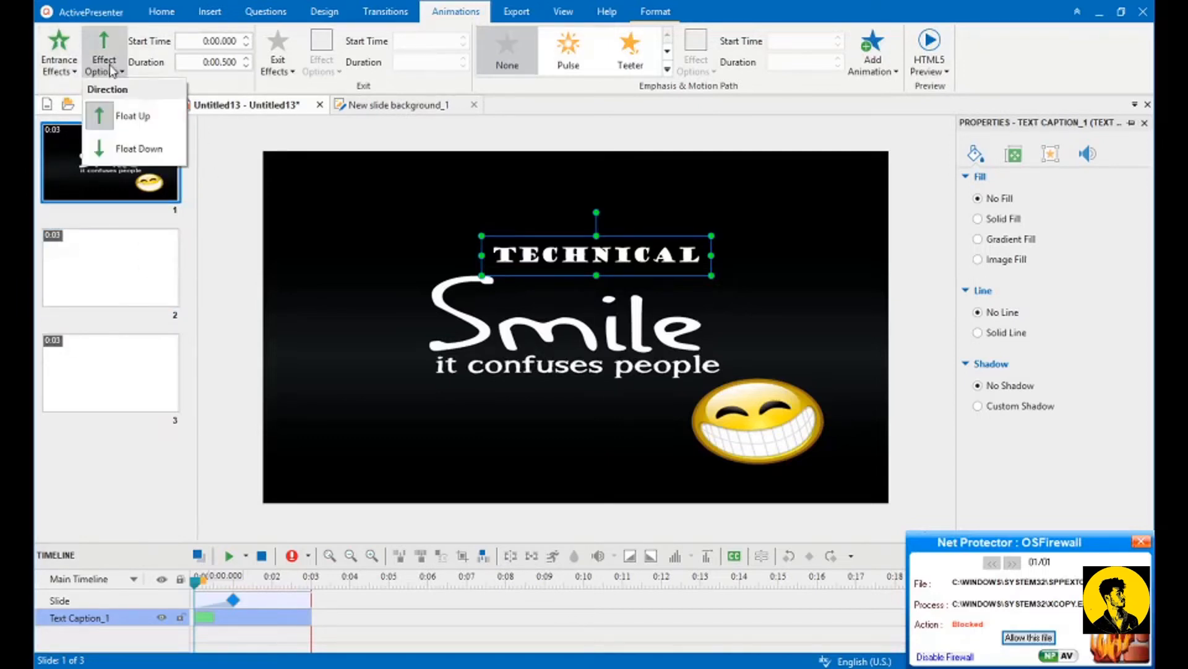
click(152, 149)
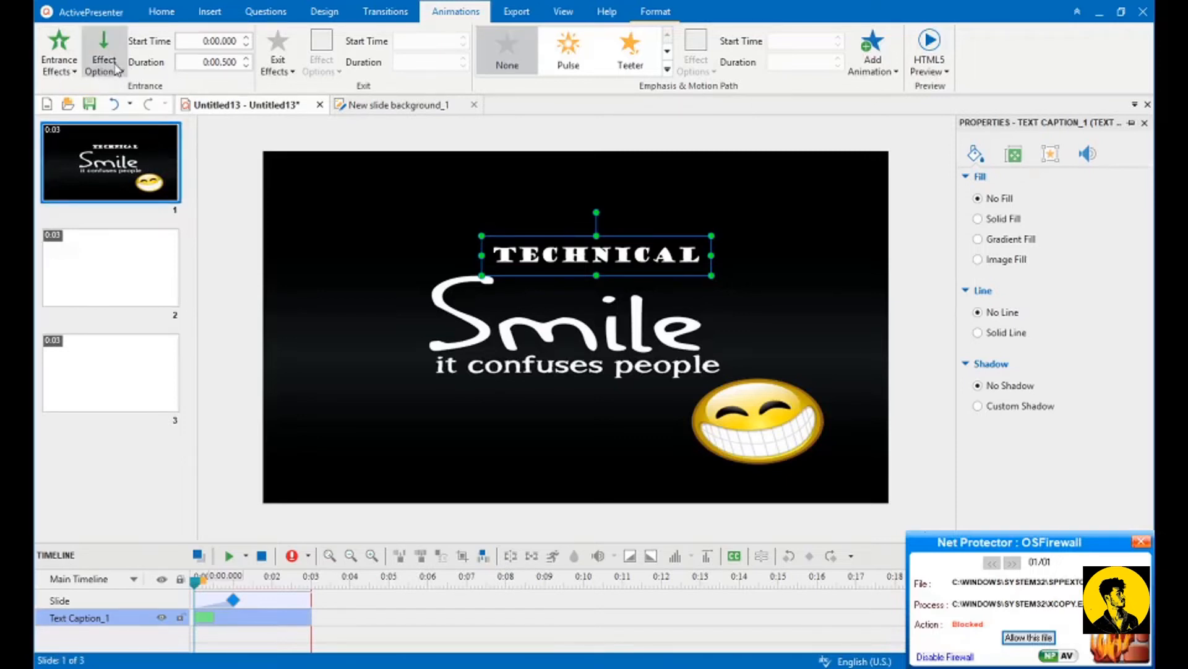
click(465, 221)
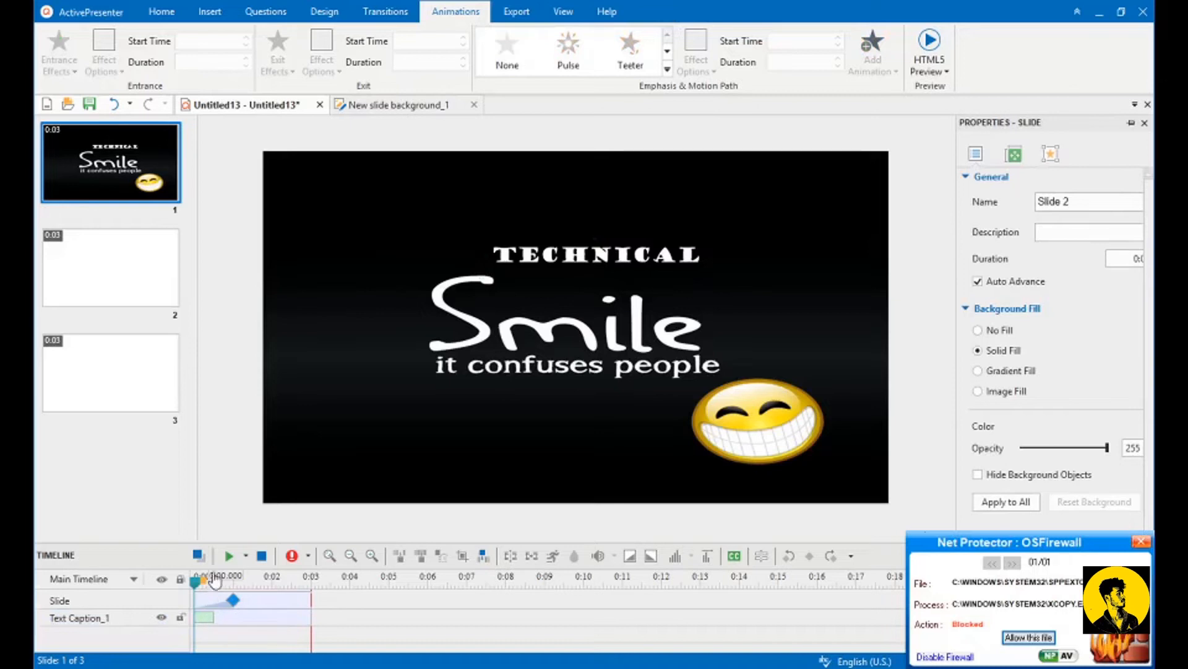
click(230, 555)
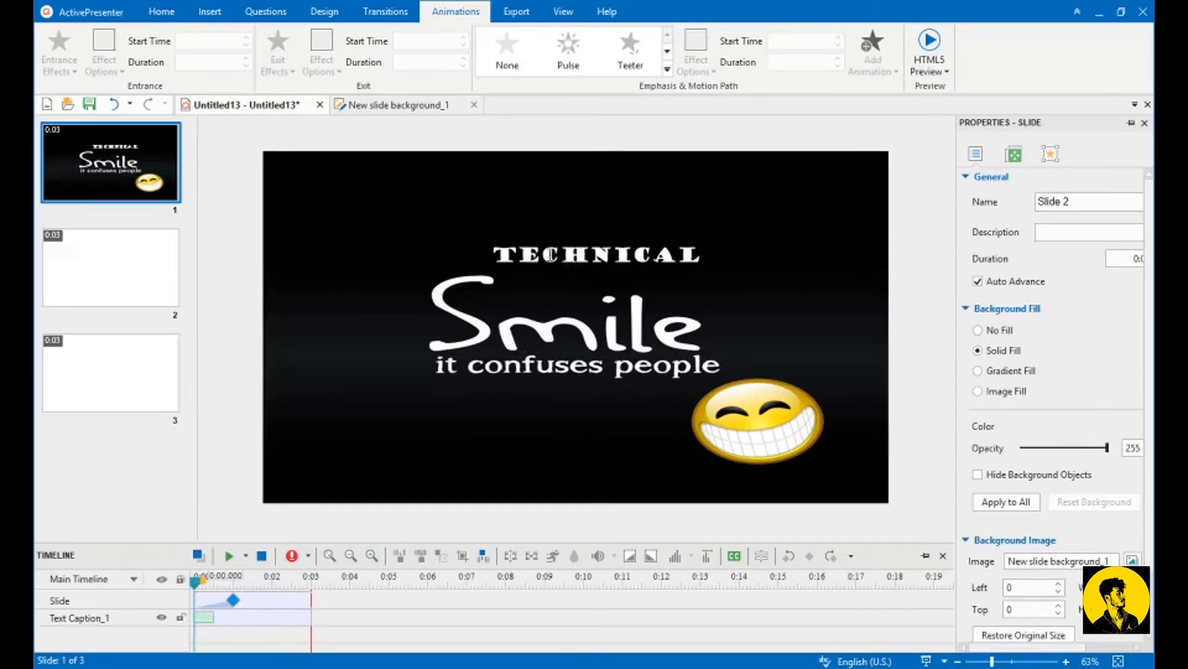
Step: Delay the TECHNICAL caption's start to 0:01.000 on the timeline and preview the slide
click(584, 252)
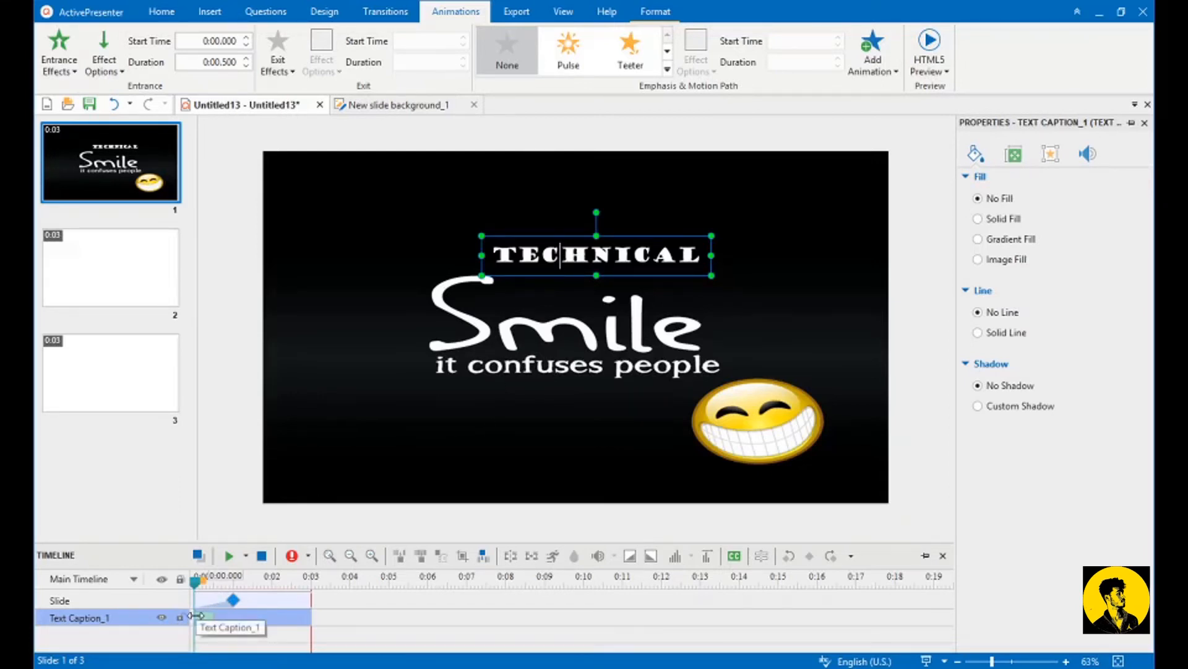
drag(197, 614, 239, 612)
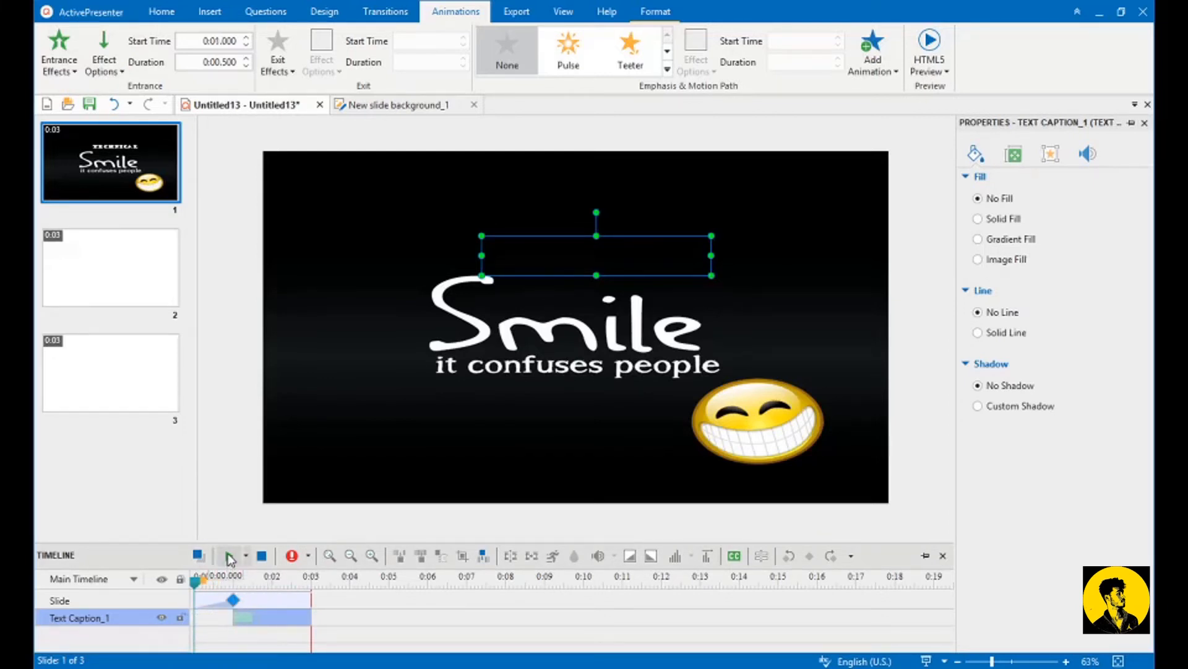
click(229, 556)
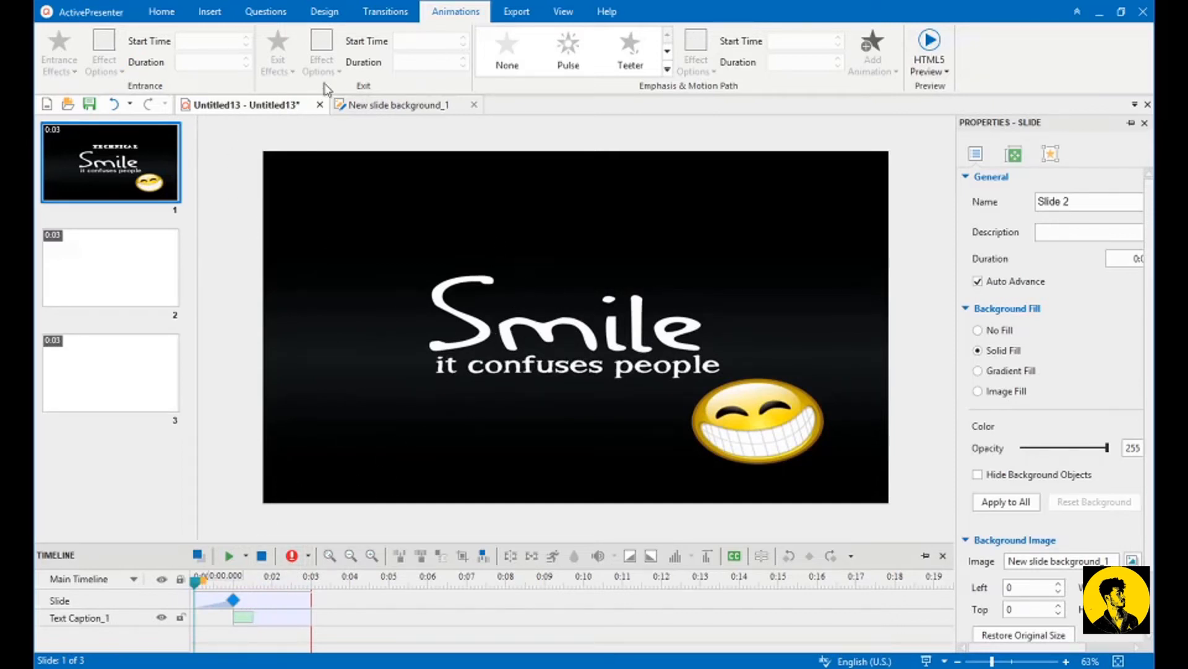
Step: Insert a text caption about 318 by 87 px below "it confuses people" with the text "Cogent"
click(176, 15)
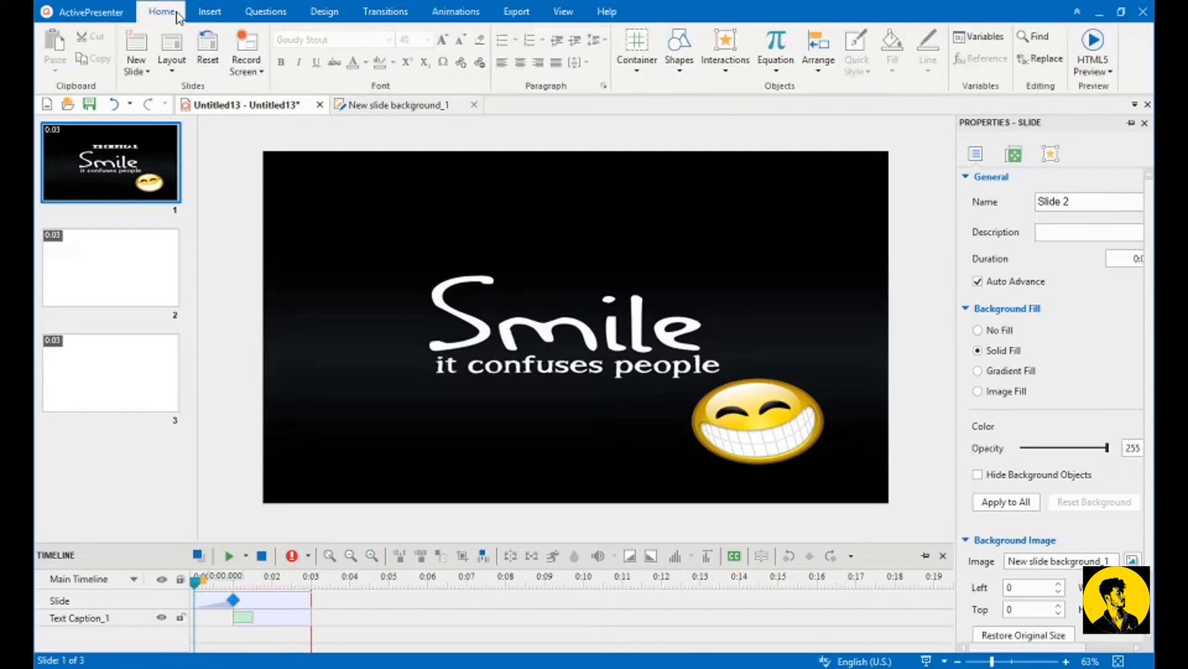
click(209, 12)
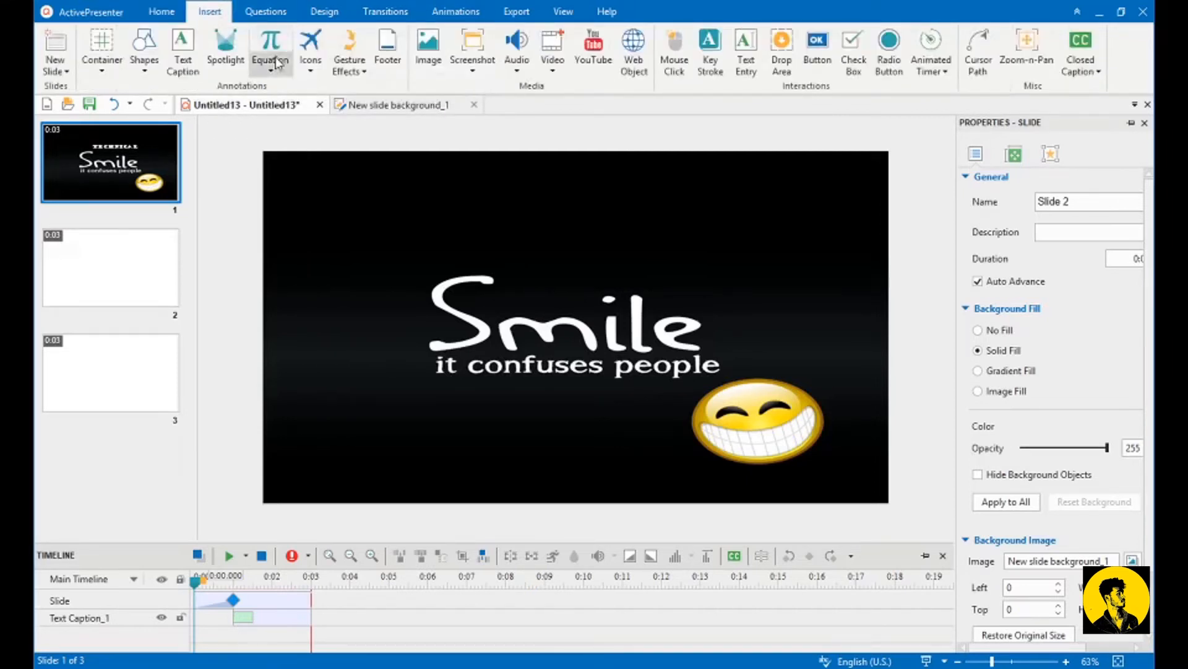
click(186, 62)
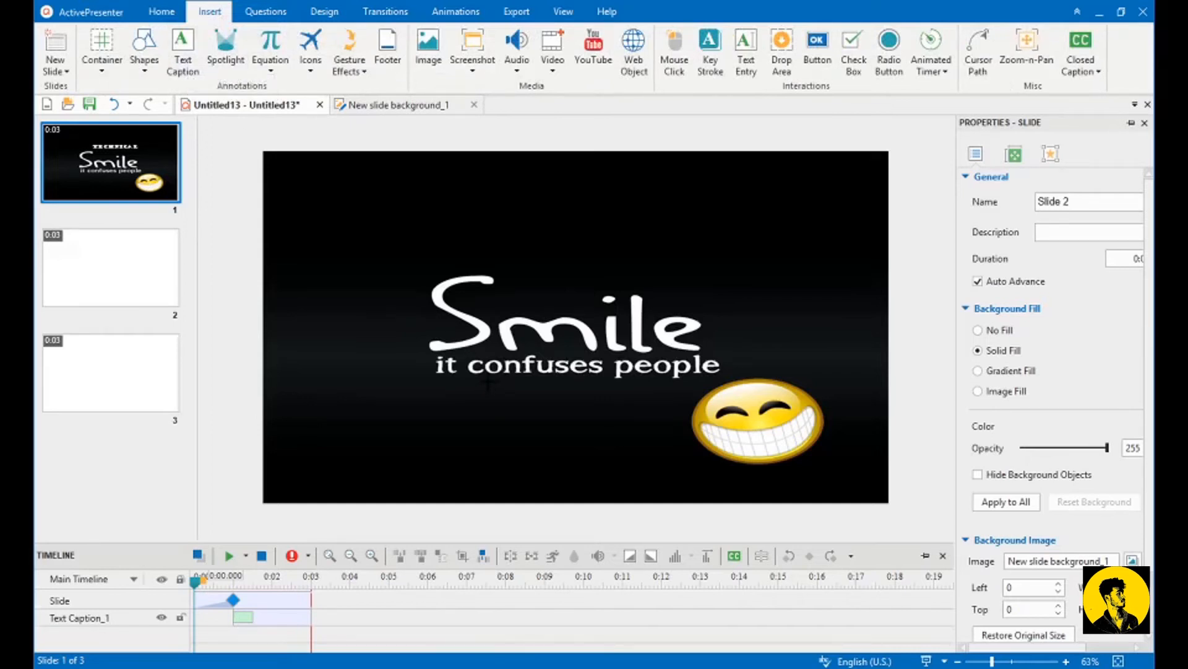
drag(488, 381, 645, 425)
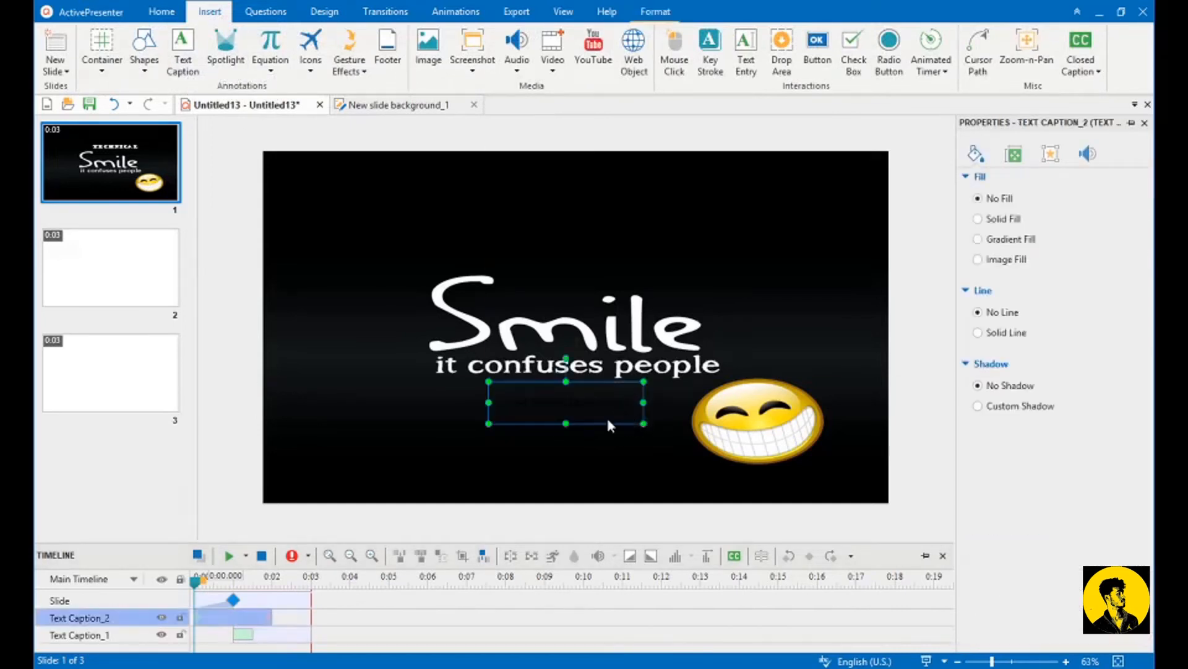
double_click(567, 402)
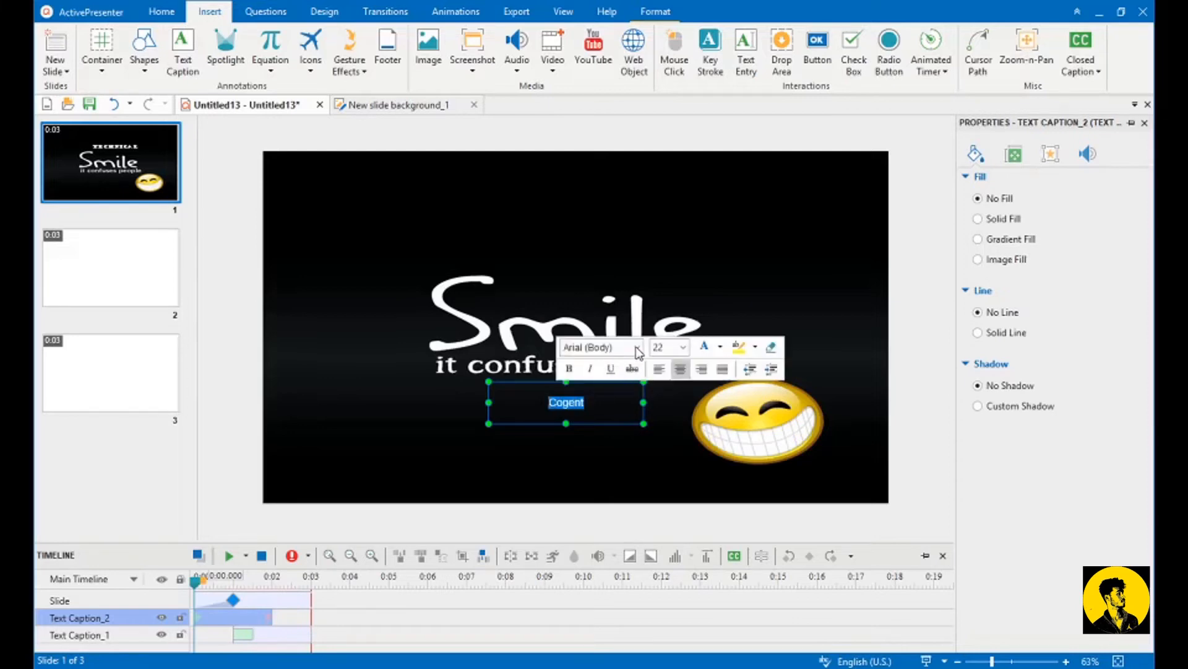
Step: Format the Cogent caption's text in Goudy Stout at size 40
click(637, 348)
scroll(769, 390, up, 1)
scroll(780, 403, down, 7)
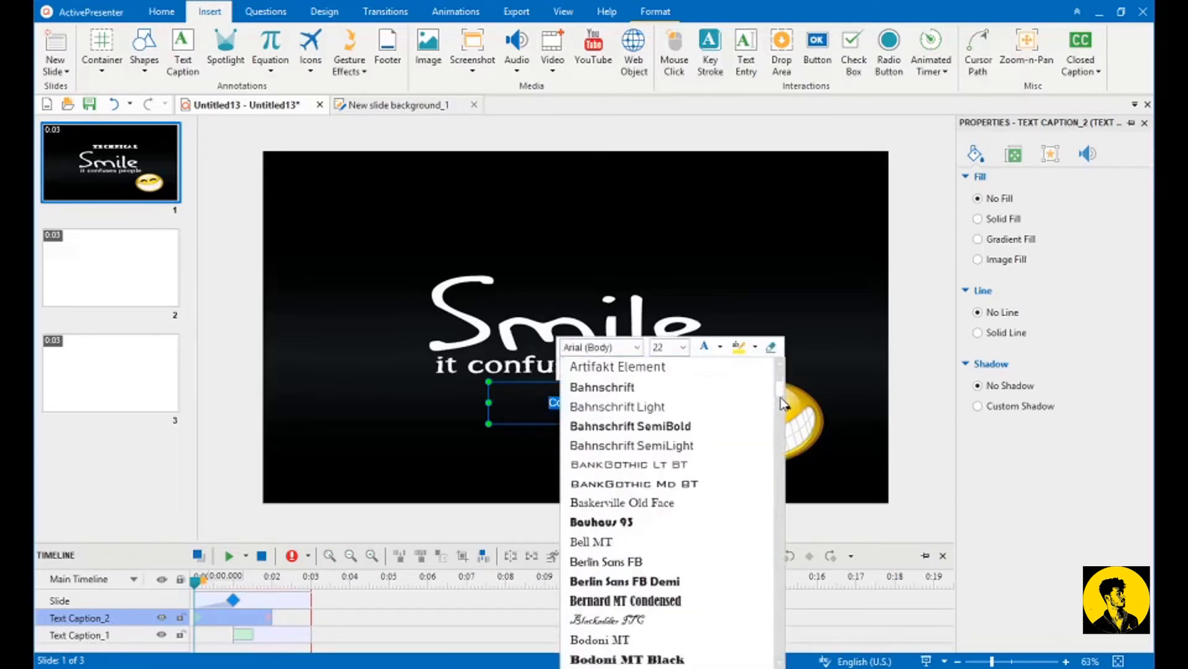
drag(783, 409, 786, 484)
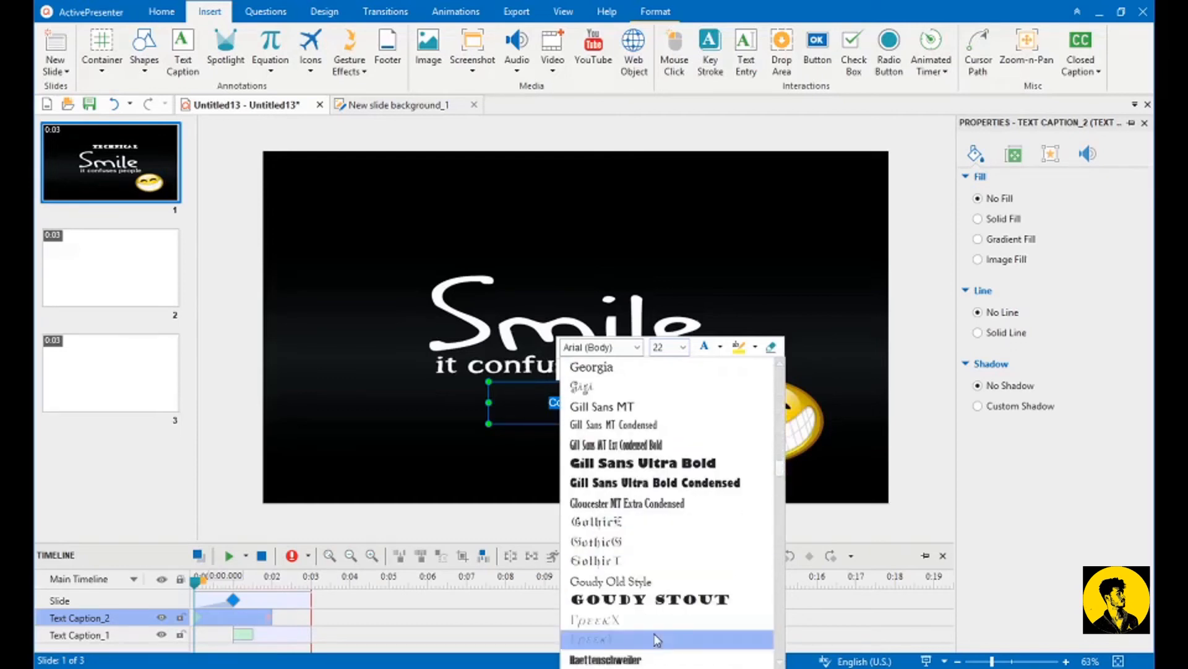
click(670, 600)
click(654, 346)
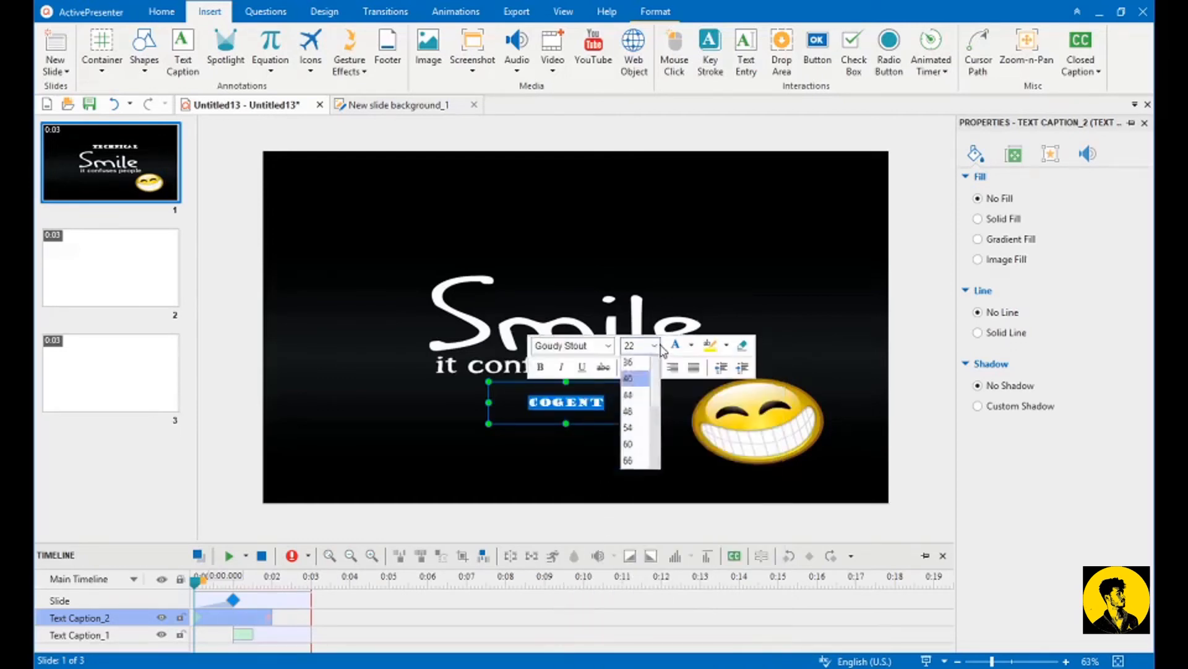
click(630, 572)
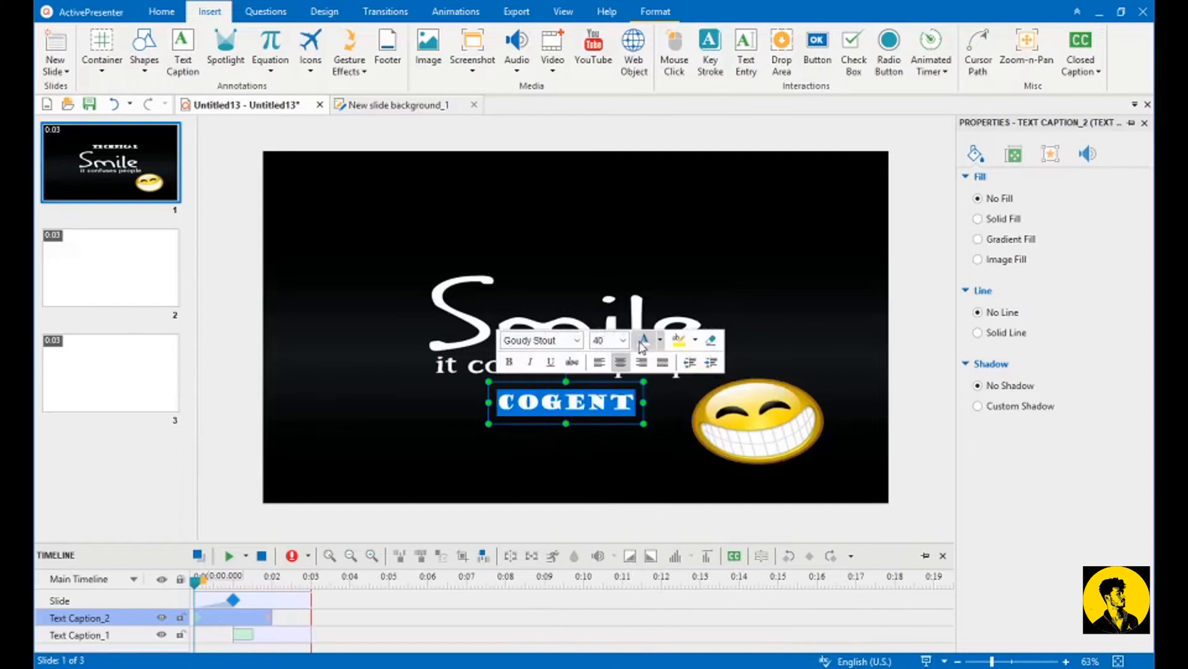
Step: Change the Cogent caption's font color to white
click(661, 339)
click(660, 382)
click(610, 434)
click(564, 403)
click(564, 269)
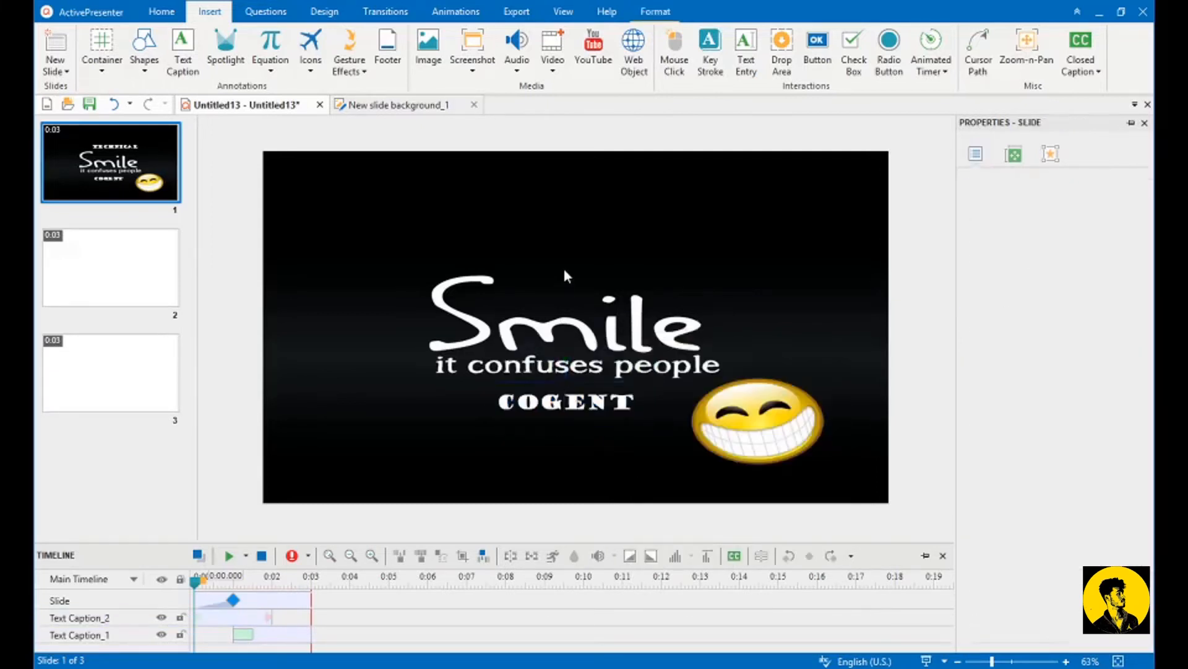
Step: Delay the Cogent caption's start to one second on the timeline
click(555, 402)
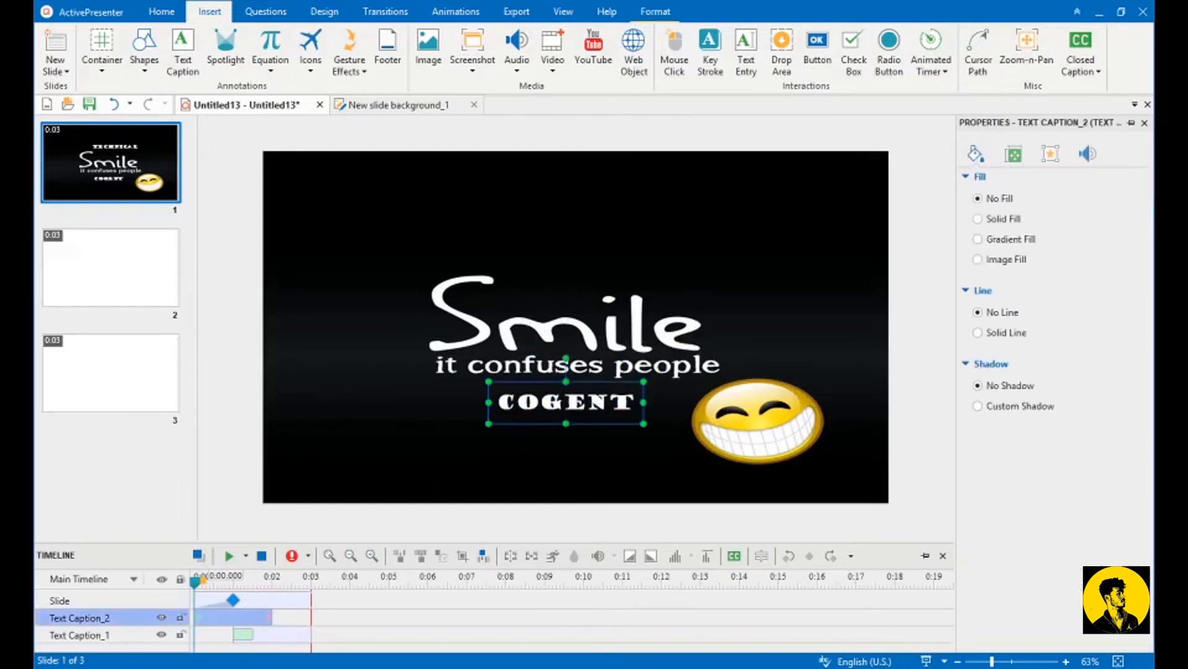
click(534, 339)
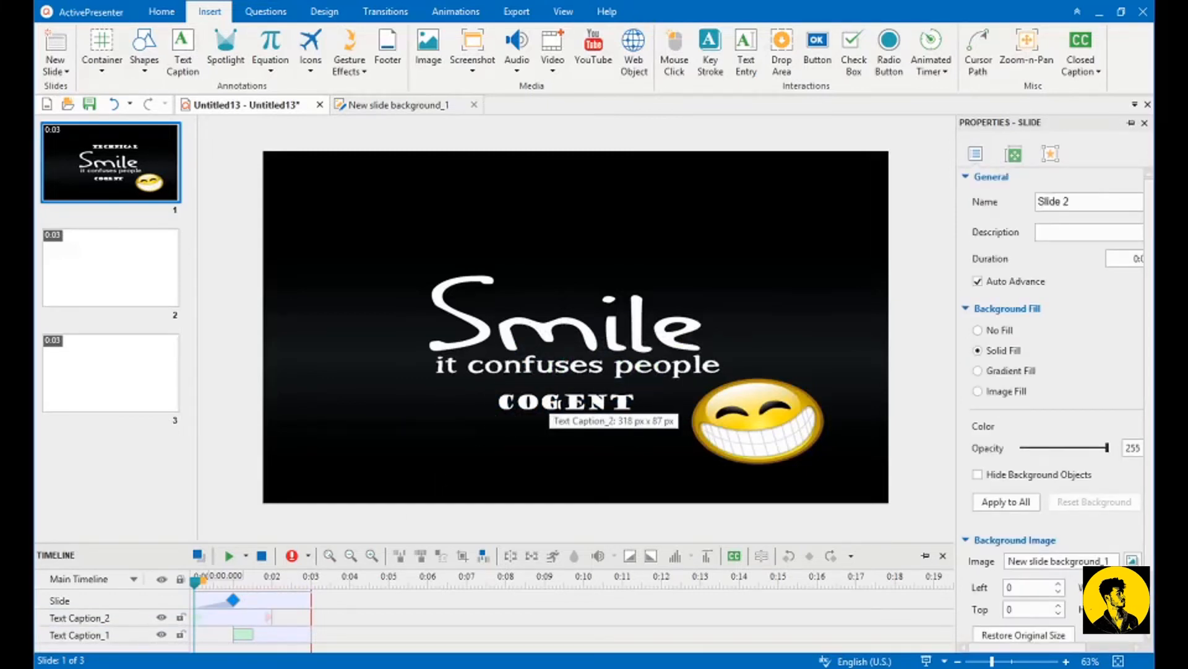
click(565, 403)
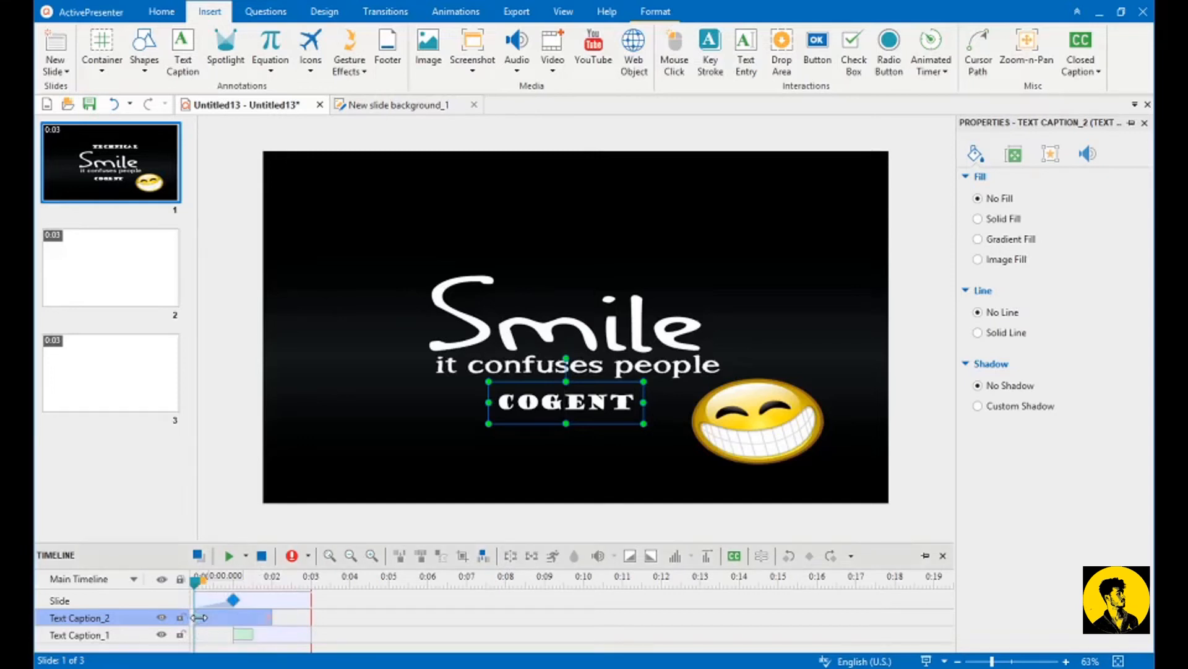
drag(197, 618, 233, 613)
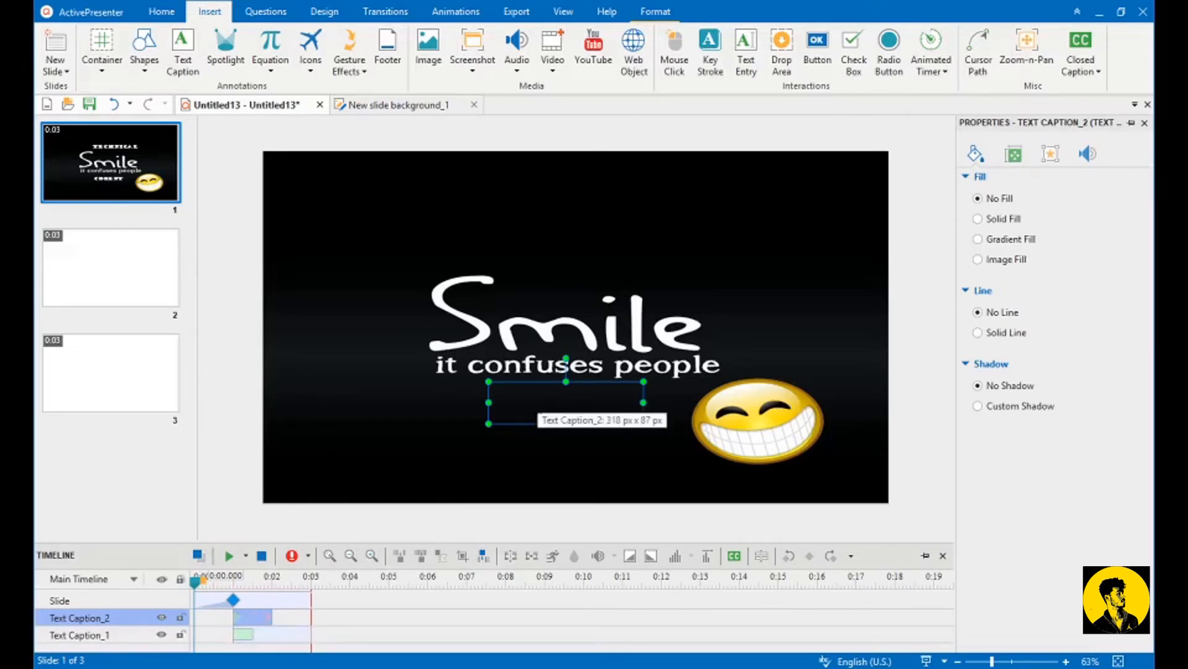
Step: Apply the Float In entrance effect to the Cogent caption with the direction set to Float Up
double_click(537, 413)
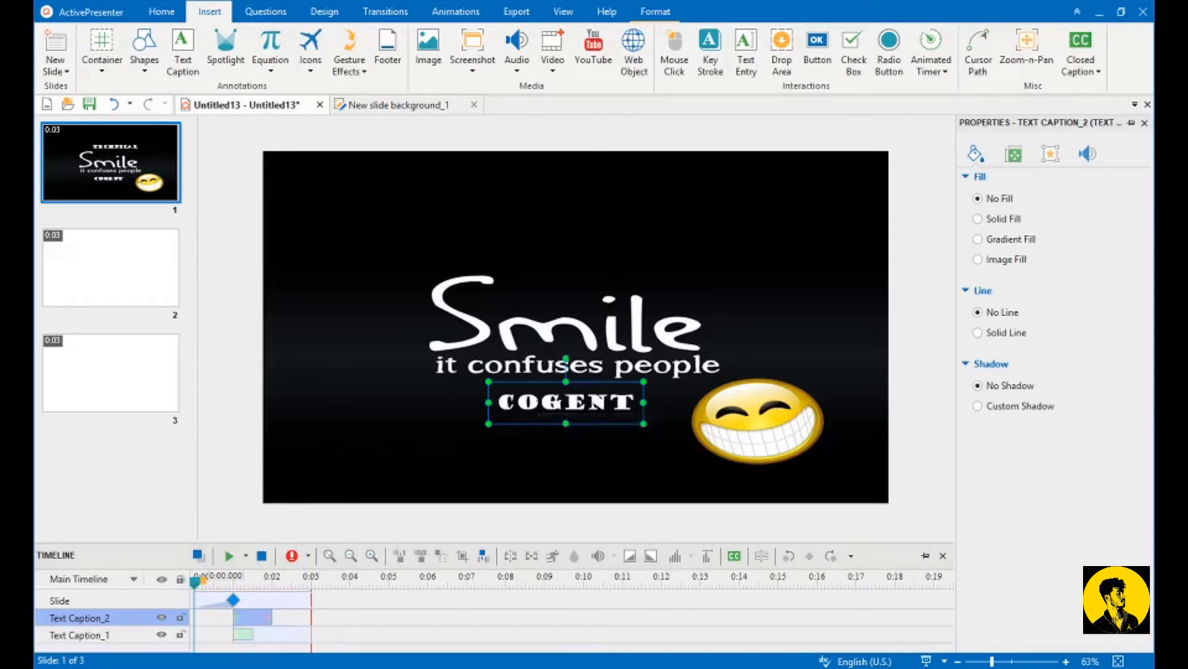
click(470, 11)
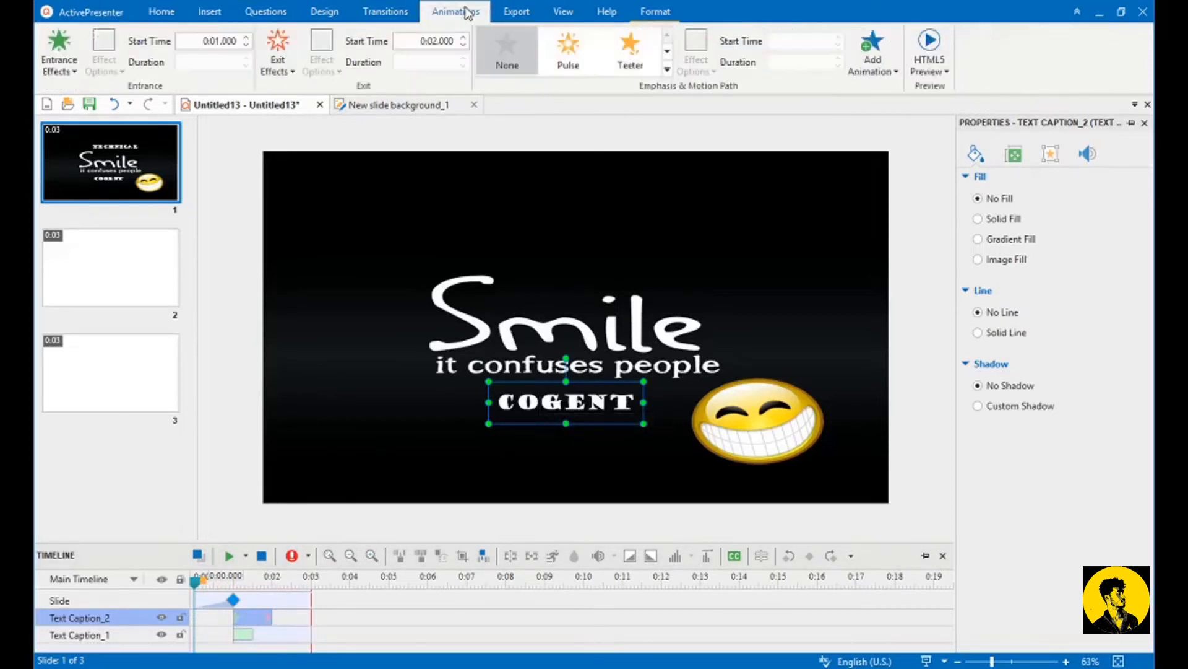
click(73, 70)
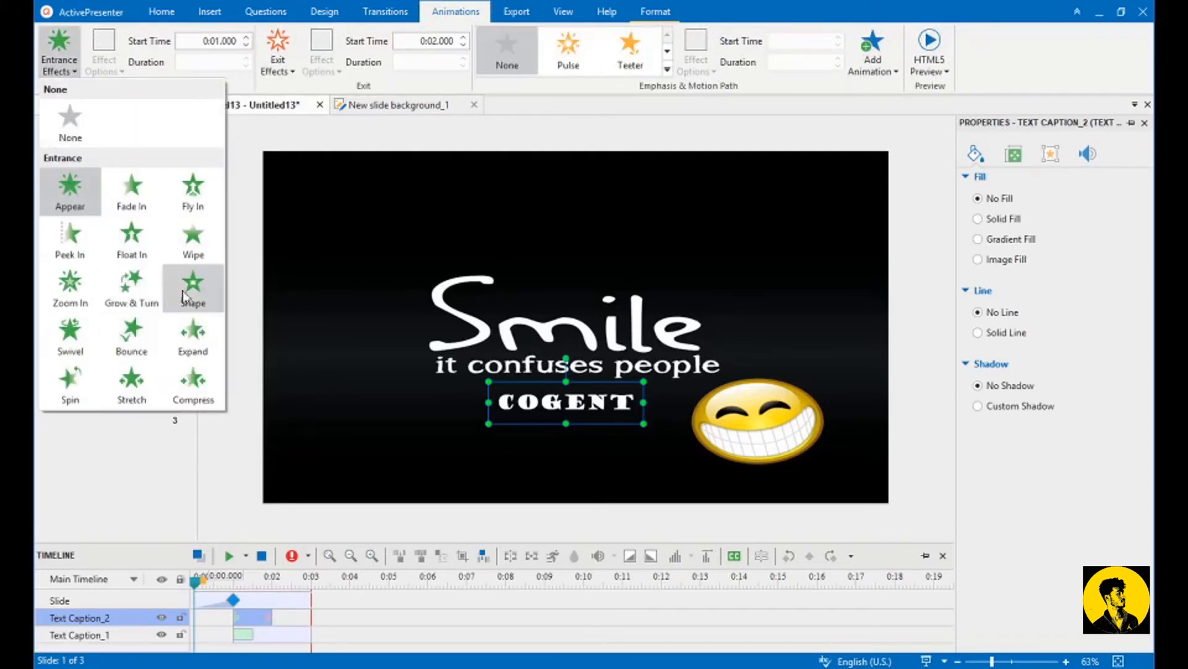
click(132, 236)
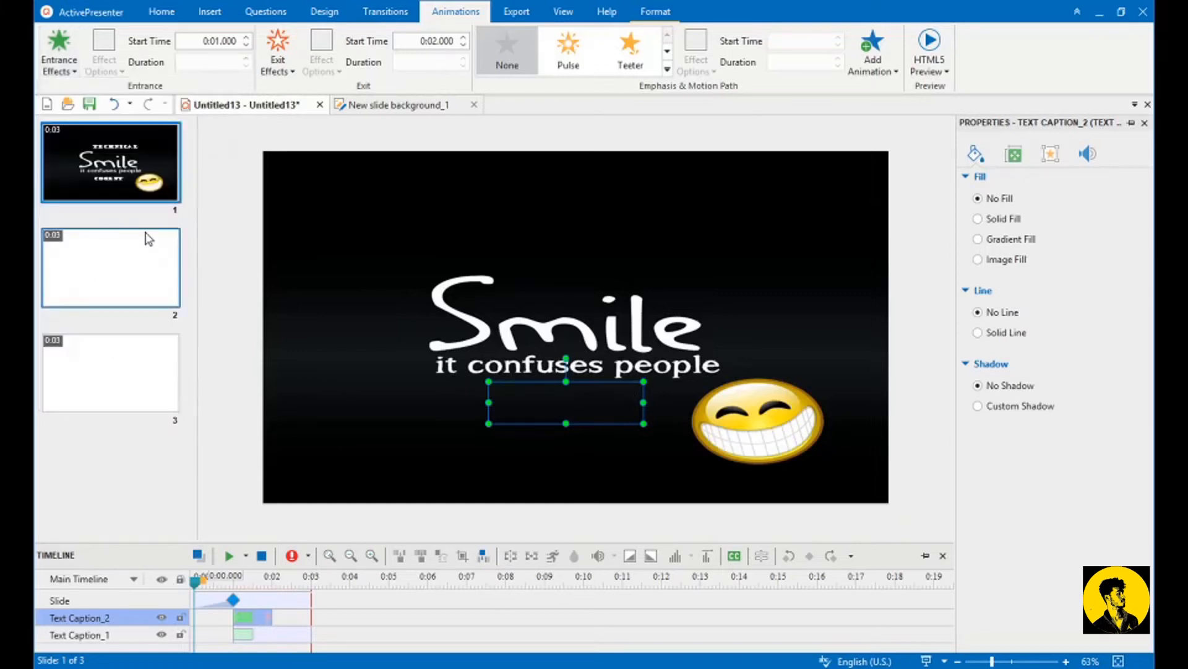
click(100, 68)
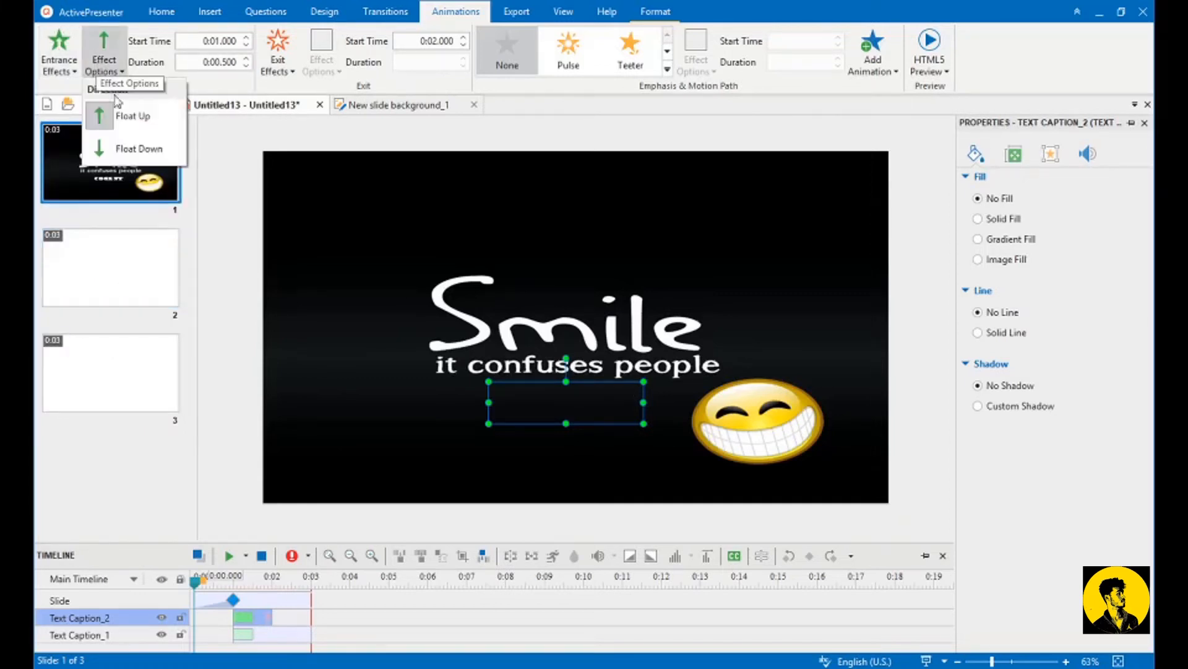
click(154, 126)
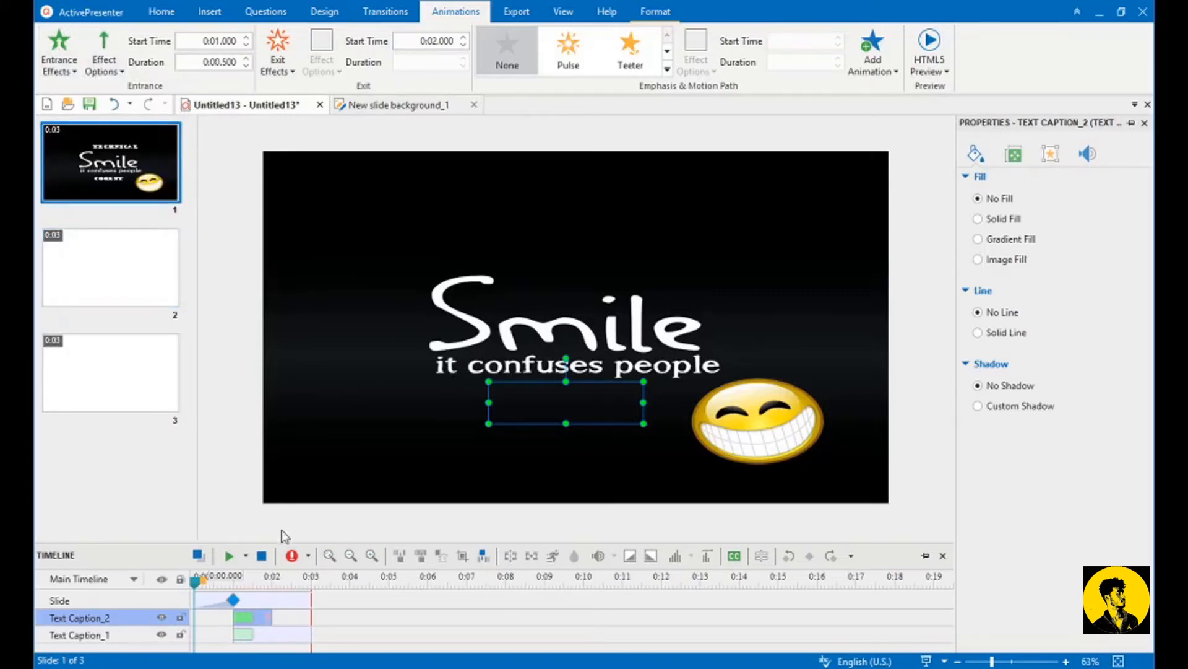
Step: Preview the slide and extend the Cogent caption's end to three seconds on the timeline
click(229, 557)
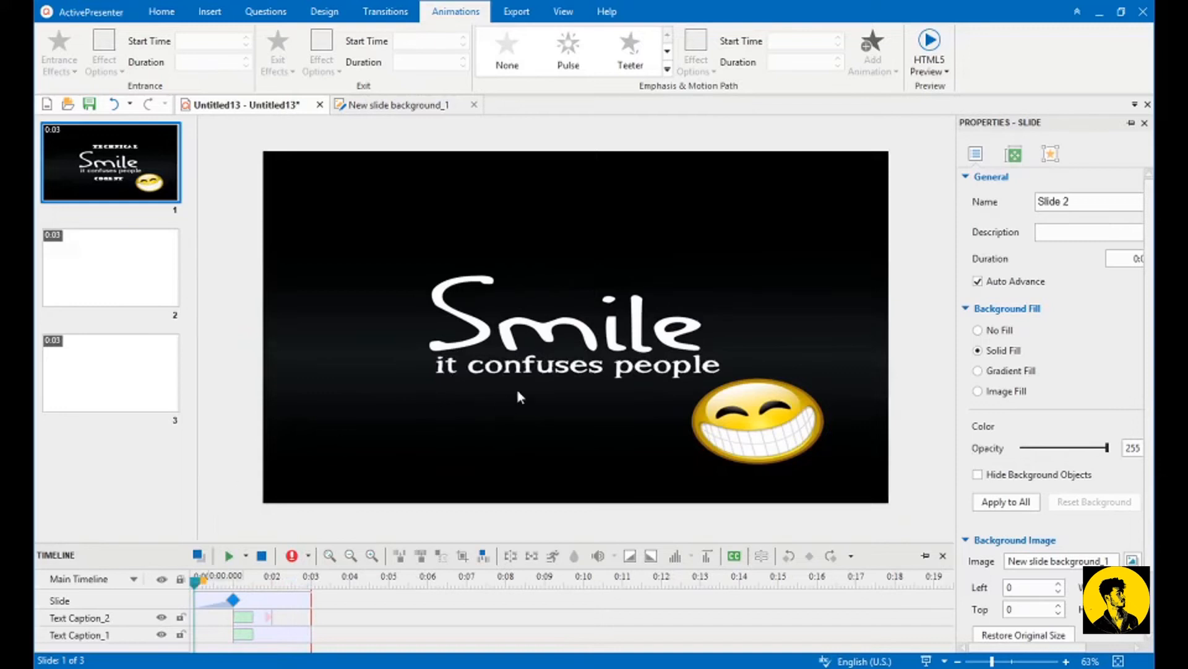
click(259, 617)
click(455, 446)
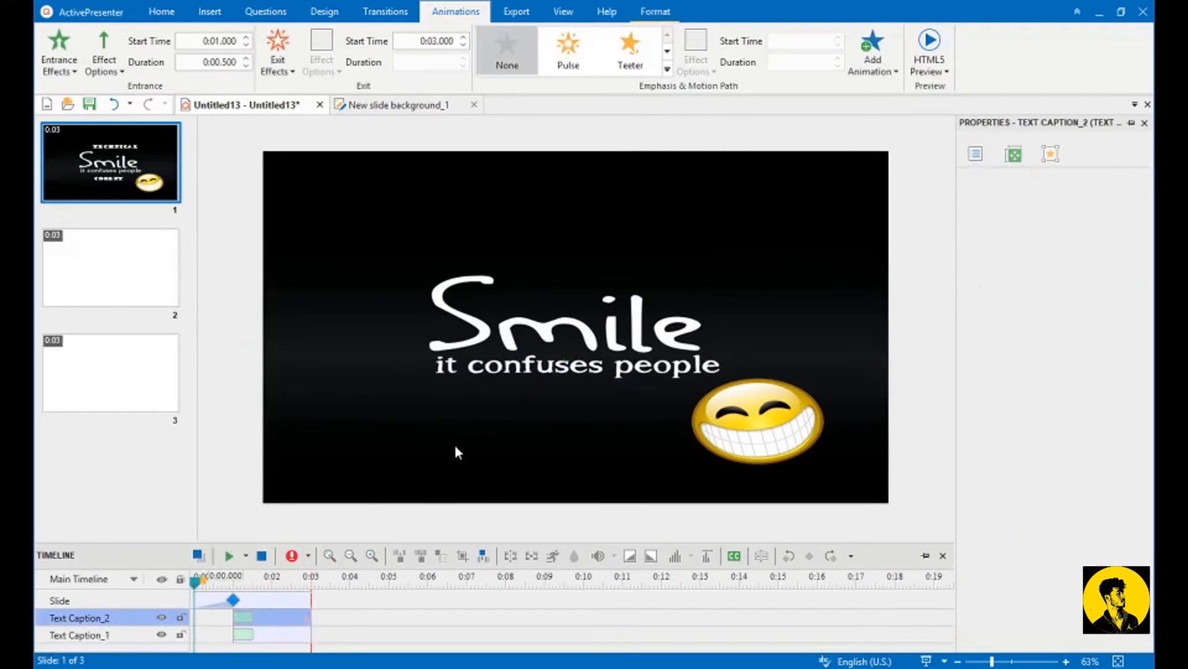
Step: Delay the Cogent caption's start to 1.5 seconds so it follows the Technical caption, keeping its end at three seconds
click(263, 617)
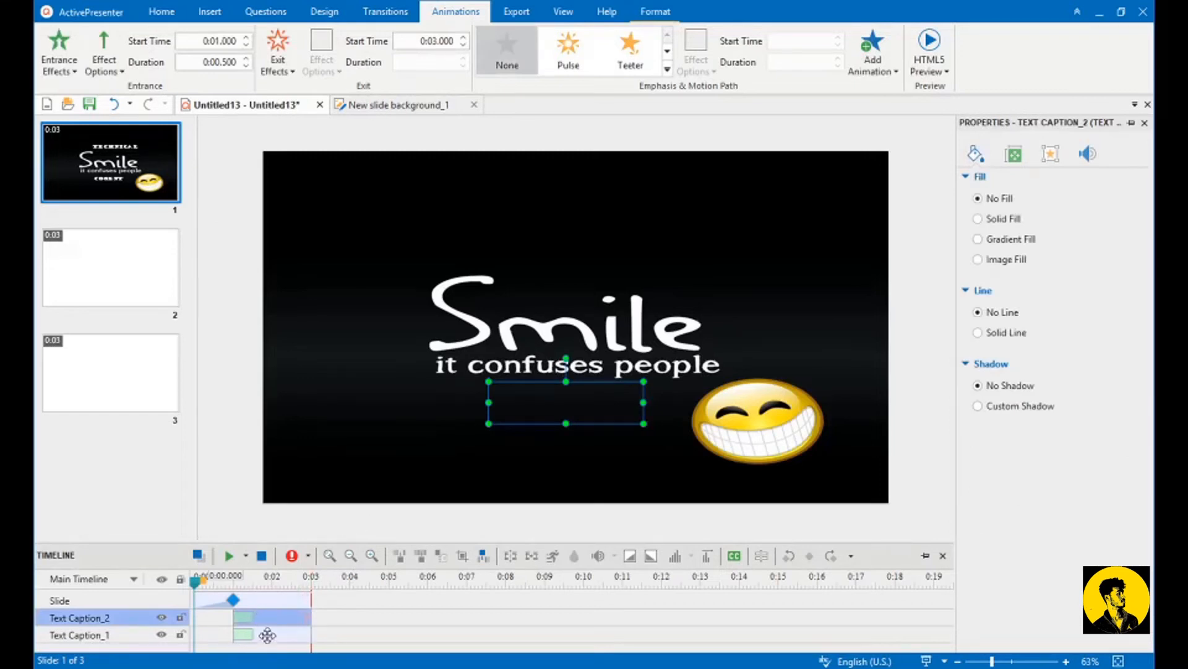
click(267, 635)
click(271, 621)
click(241, 632)
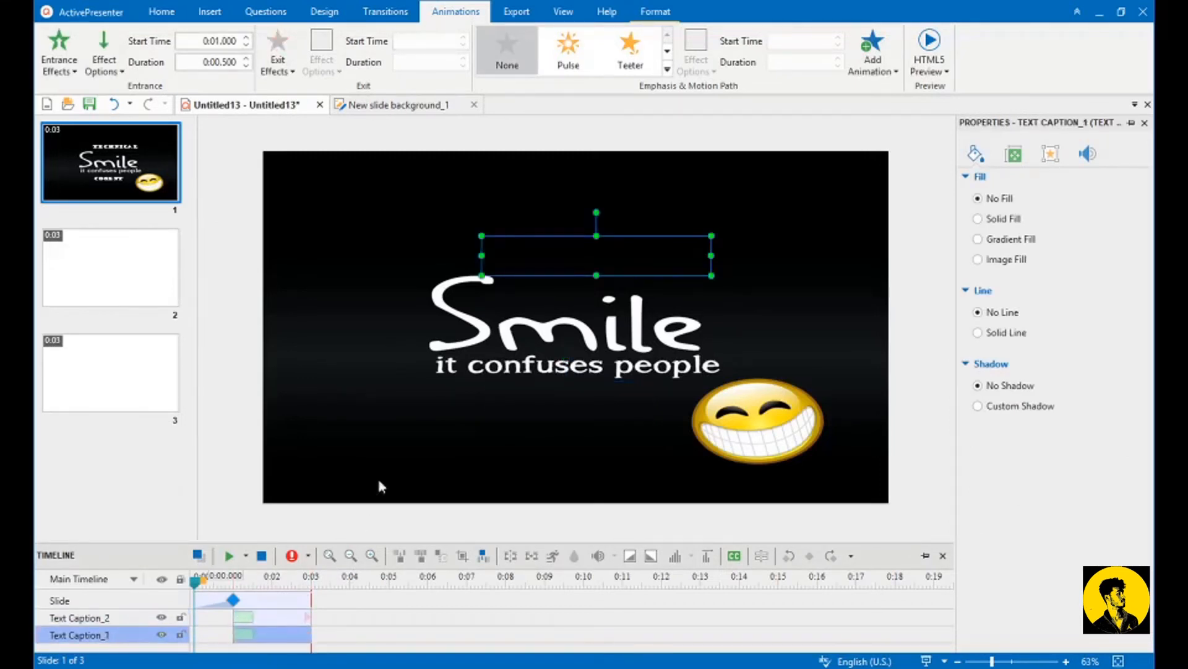
click(562, 255)
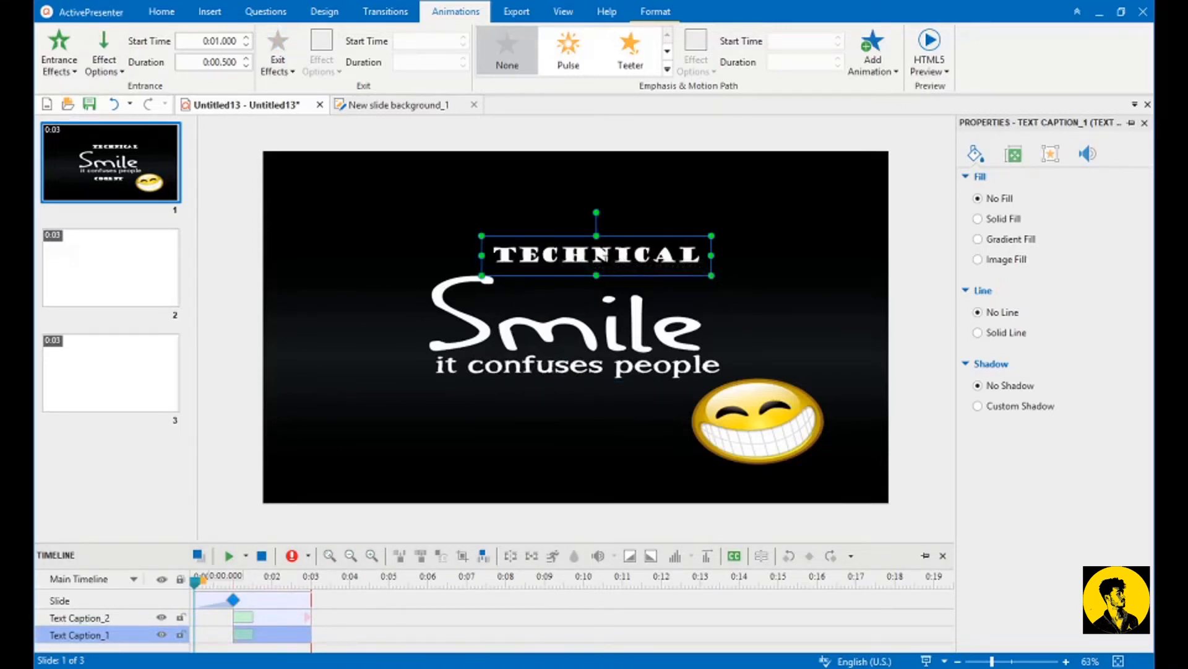
click(587, 410)
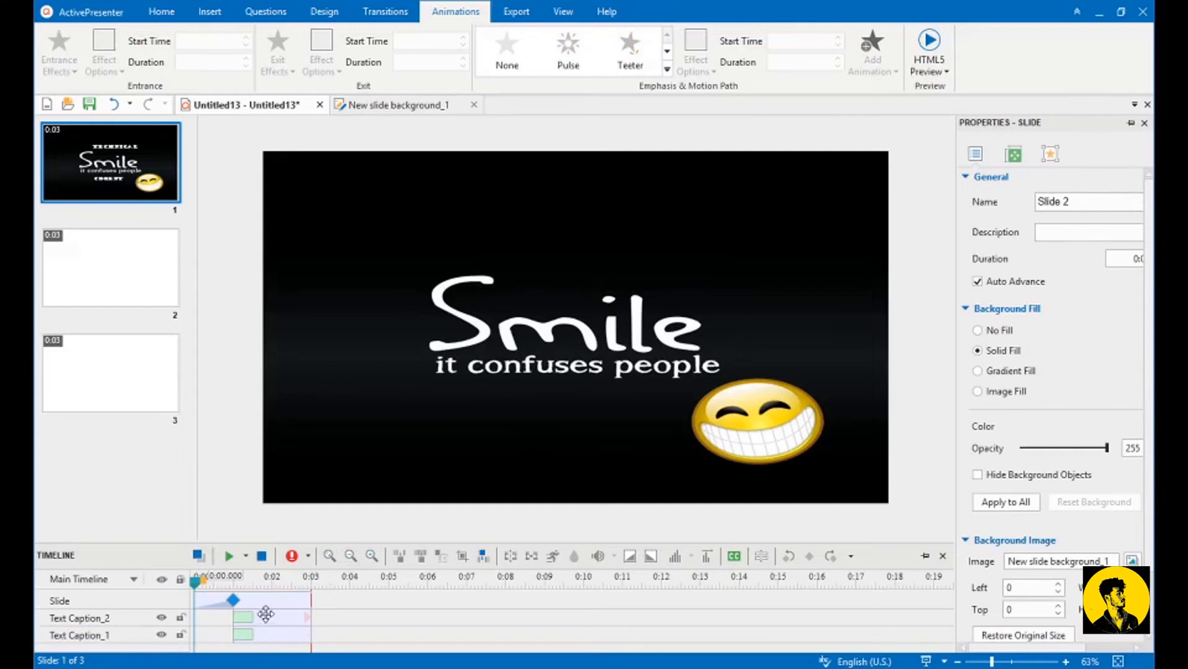
click(243, 617)
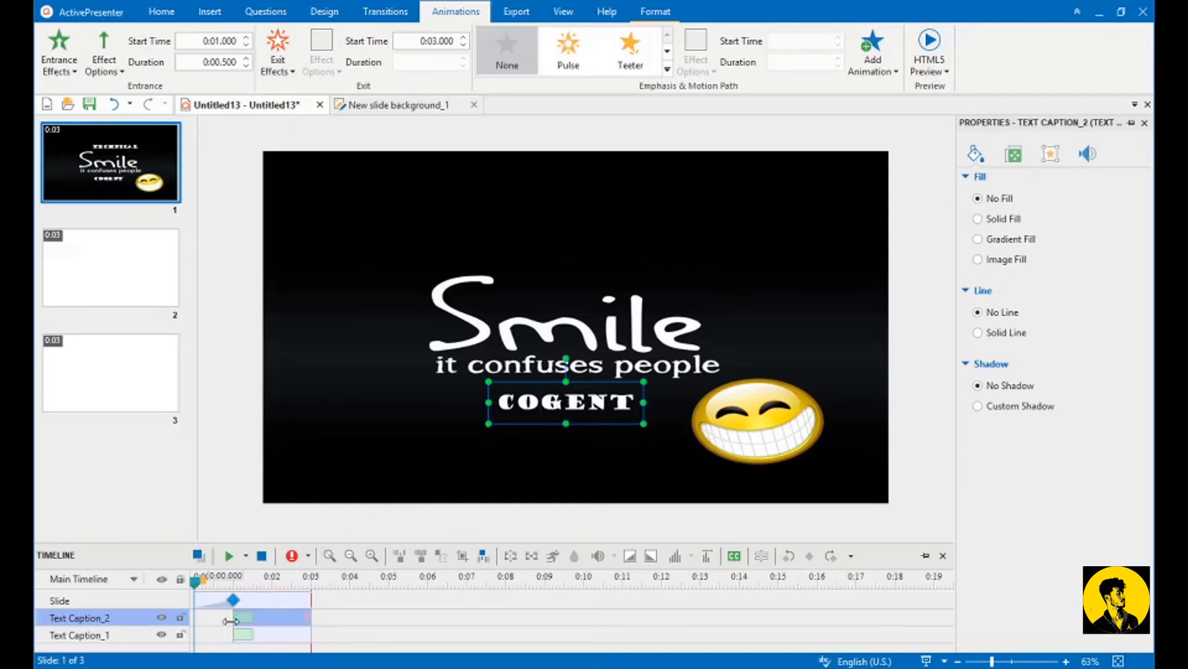
drag(230, 617, 256, 617)
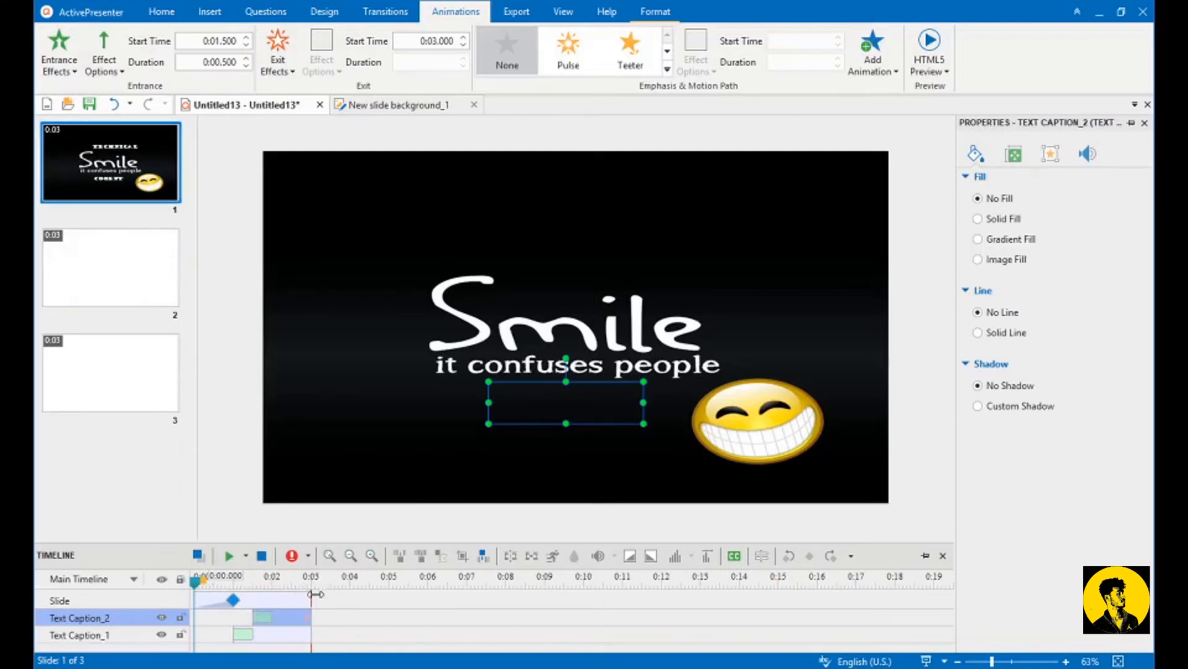
Step: Lengthen the slide to about 5.02 seconds and extend the Cogent caption to end with it at 5.020 seconds
drag(310, 595, 390, 589)
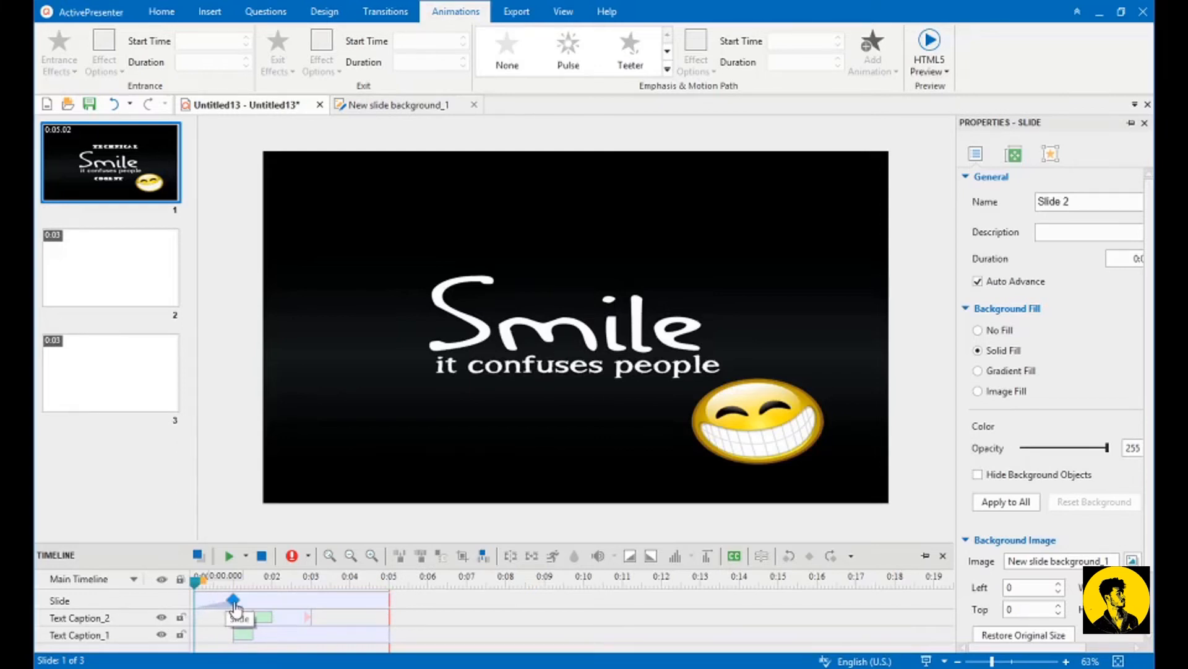
click(244, 631)
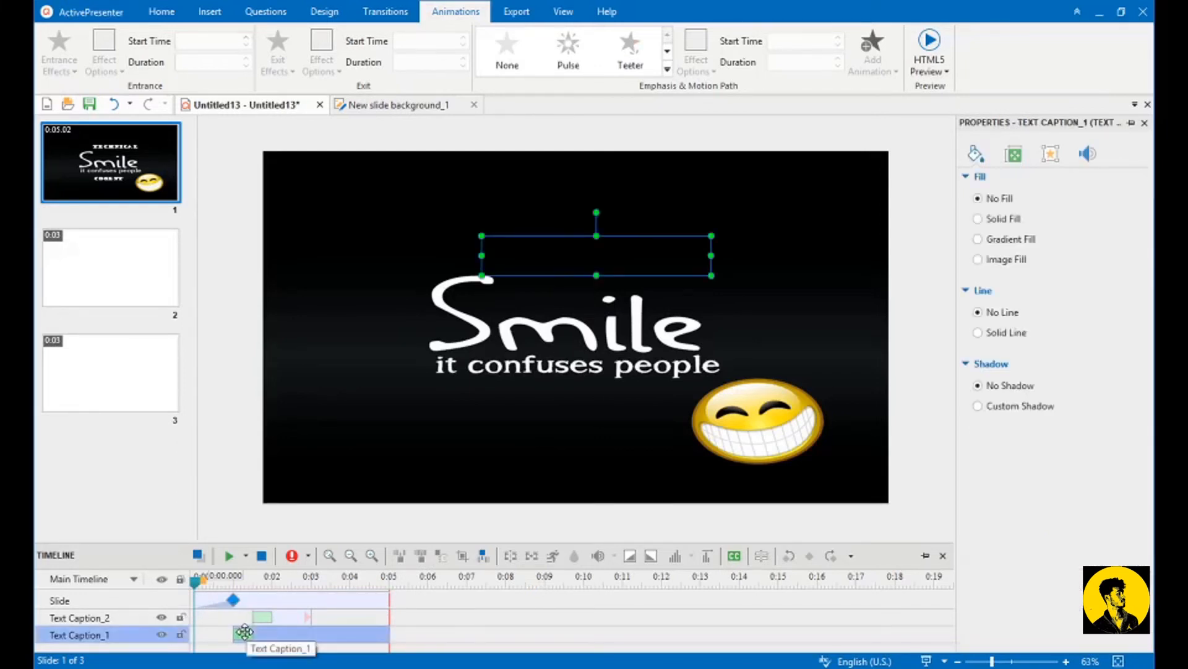
click(518, 255)
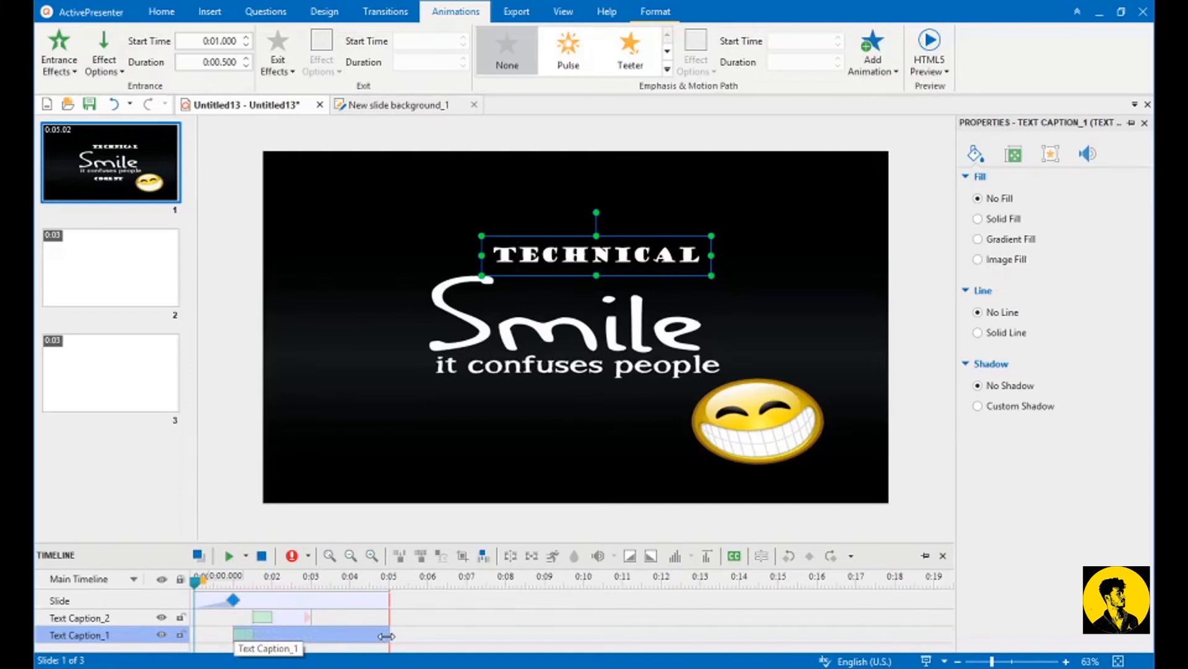
click(275, 619)
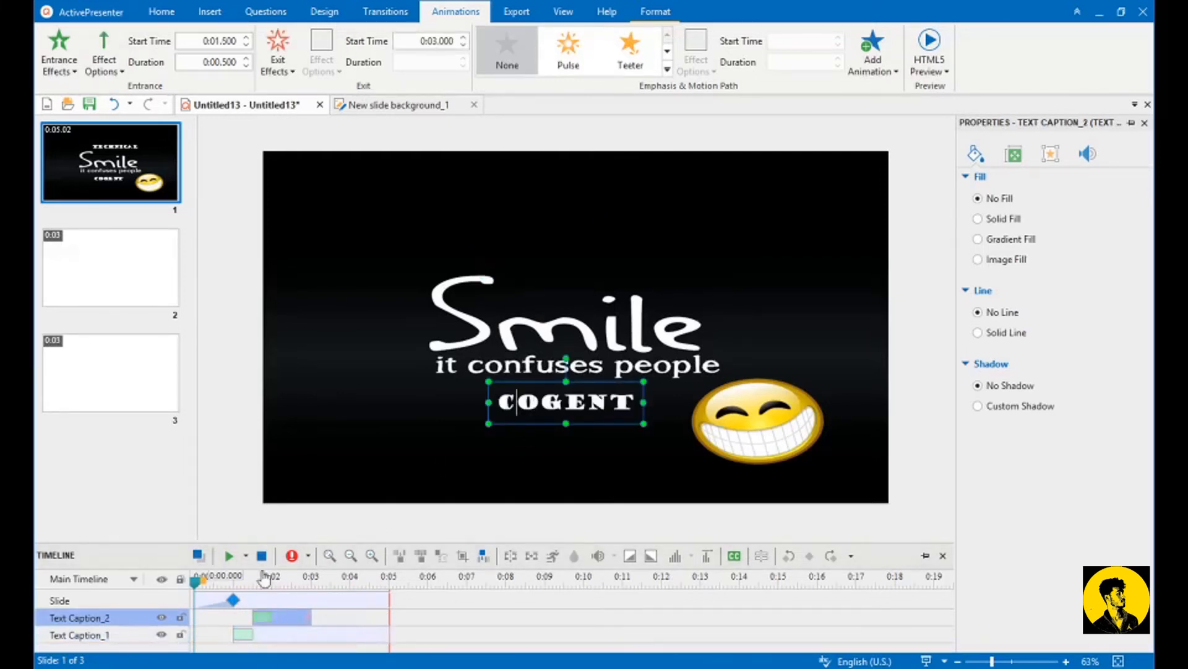
drag(310, 614, 390, 615)
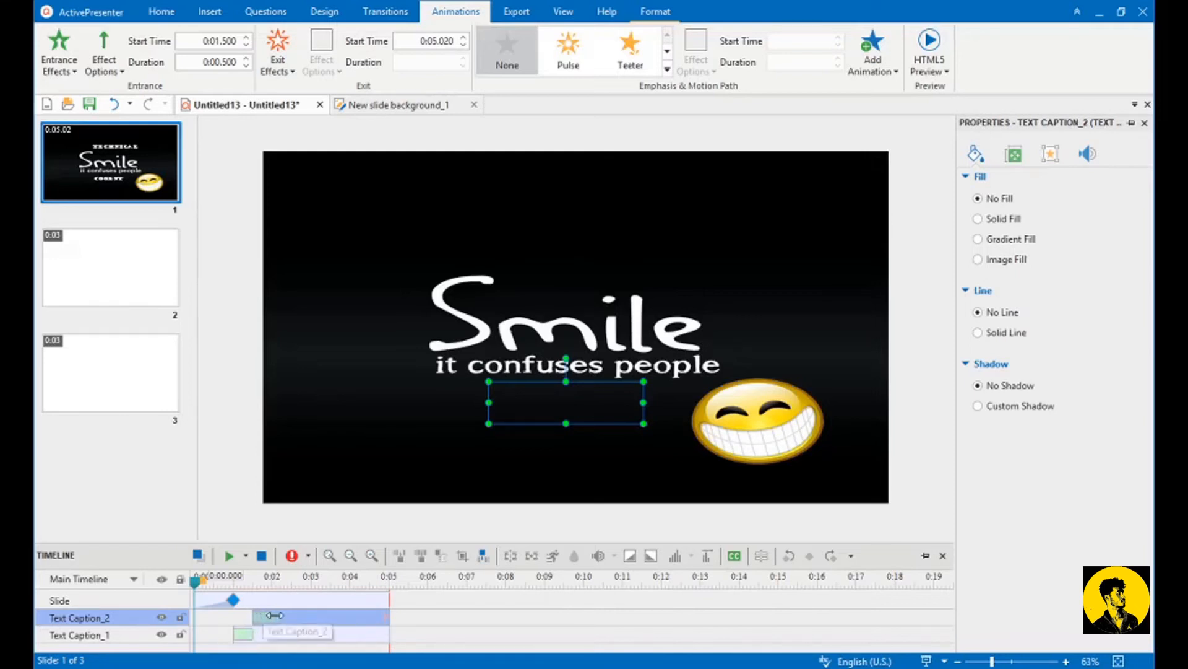
Step: Shift the Cogent caption's start to just before two seconds and the Technical caption's start to 1.240 seconds, and preview the slide
mouse_move(257, 618)
mouse_down()
mouse_move(273, 616)
mouse_move(242, 629)
mouse_up()
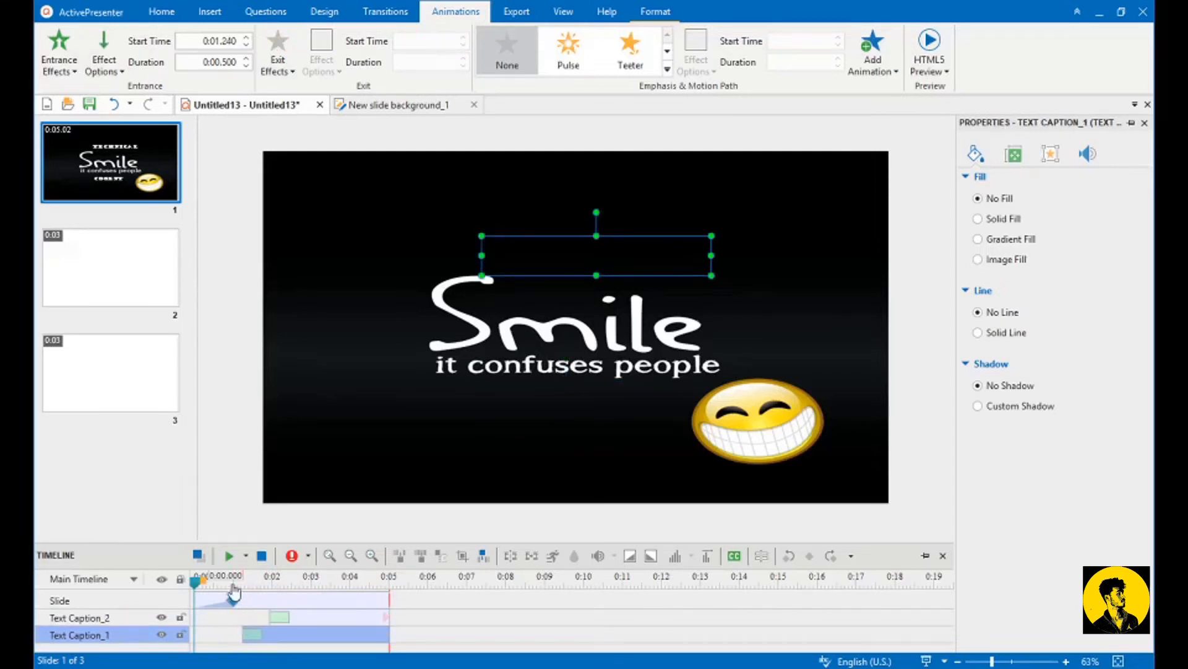
click(228, 556)
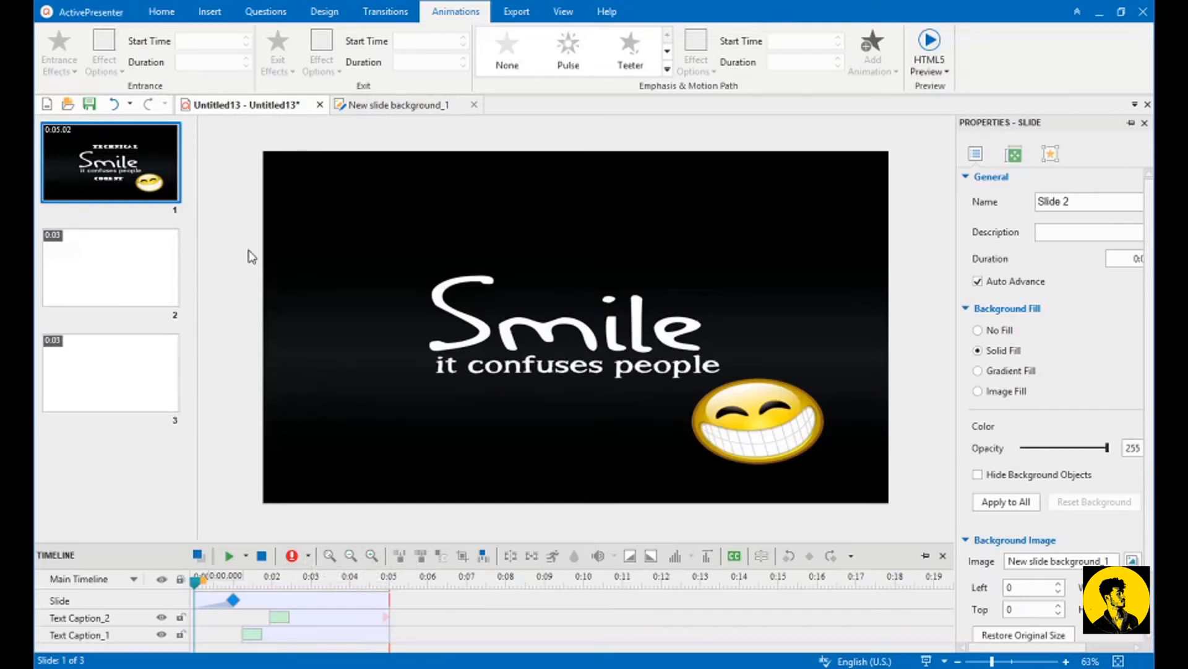
Step: Insert the Getaway_Powder audio file from the background folder on the Desktop into the first slide
click(159, 13)
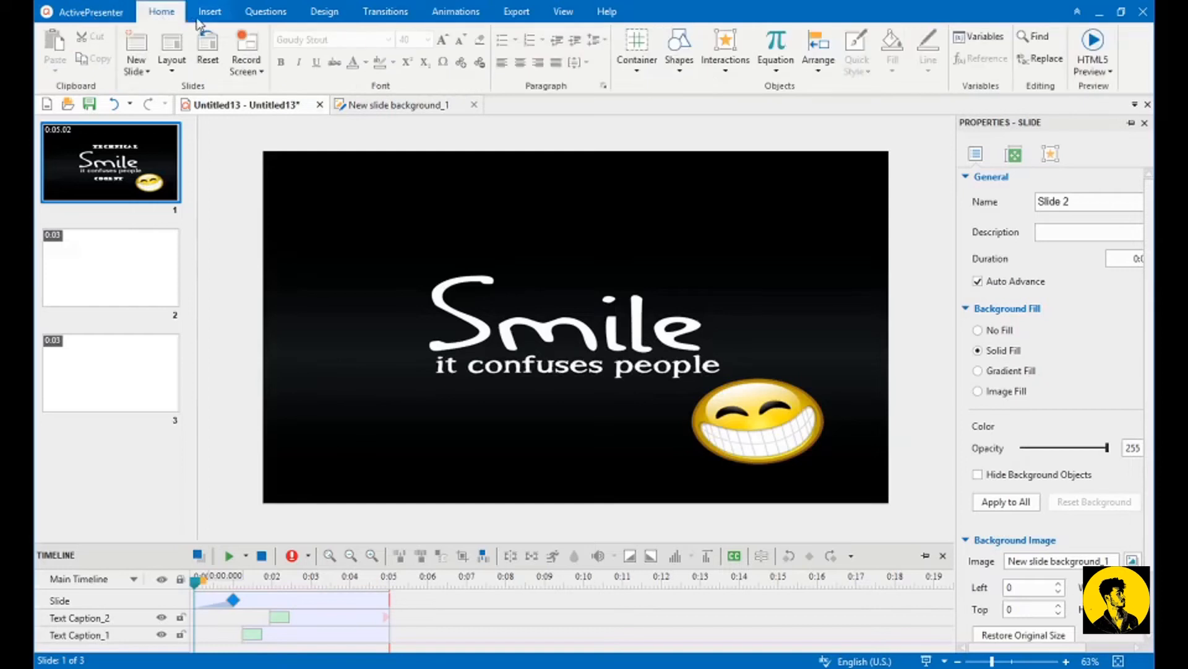
click(209, 12)
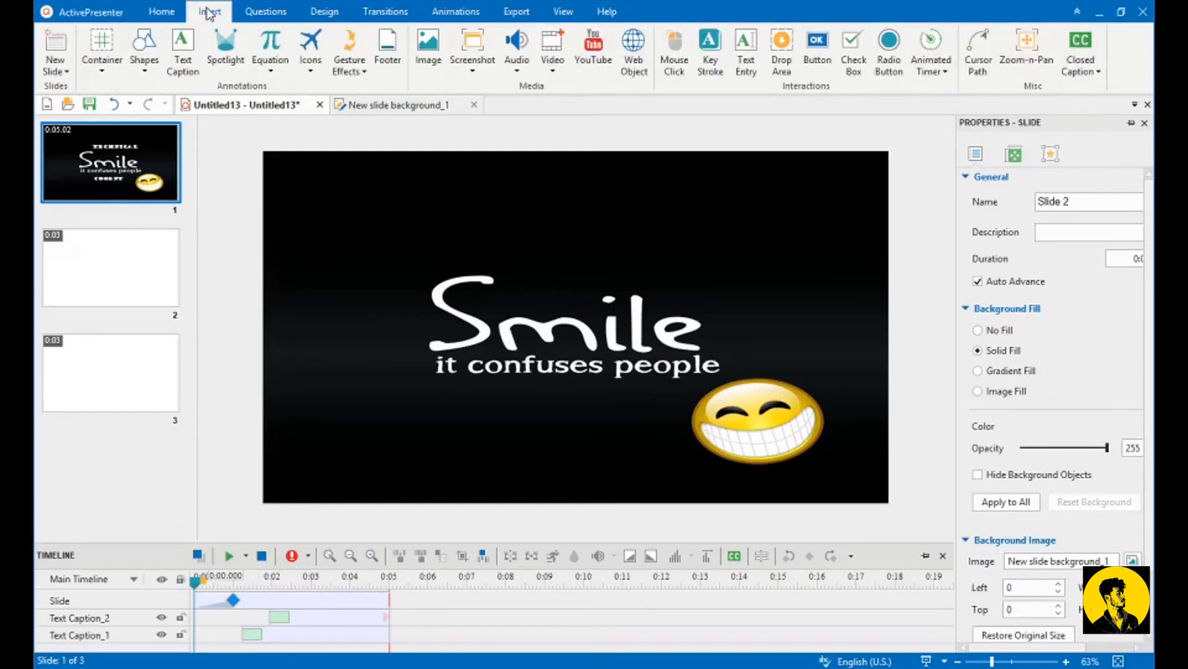
click(517, 67)
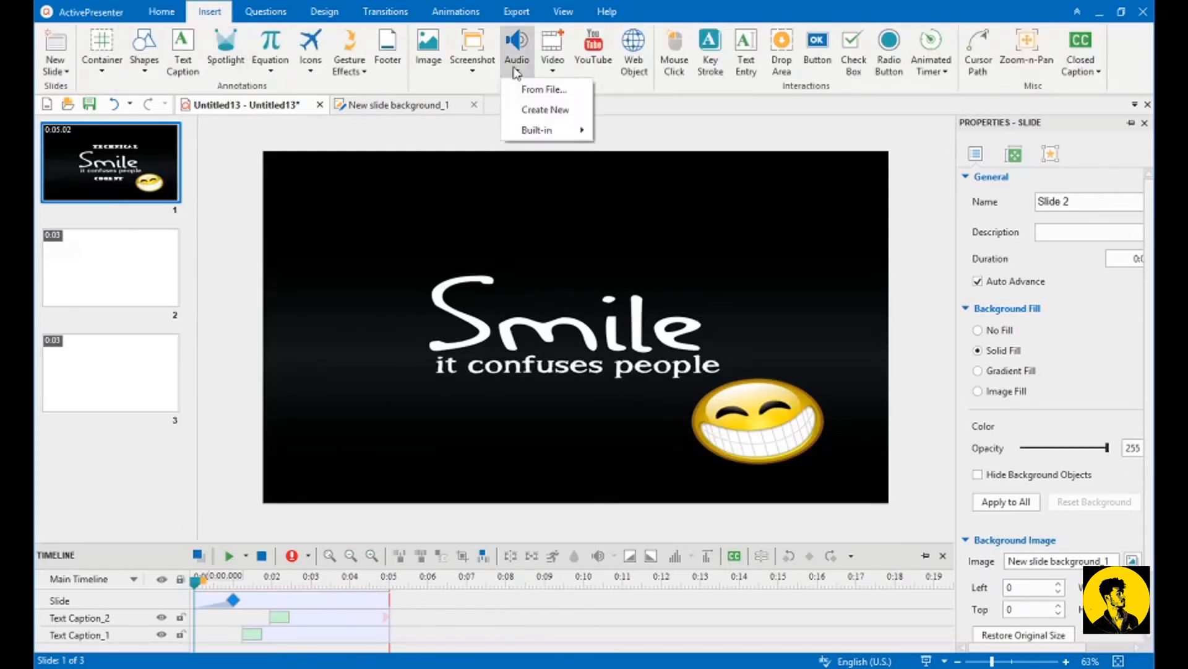
click(544, 90)
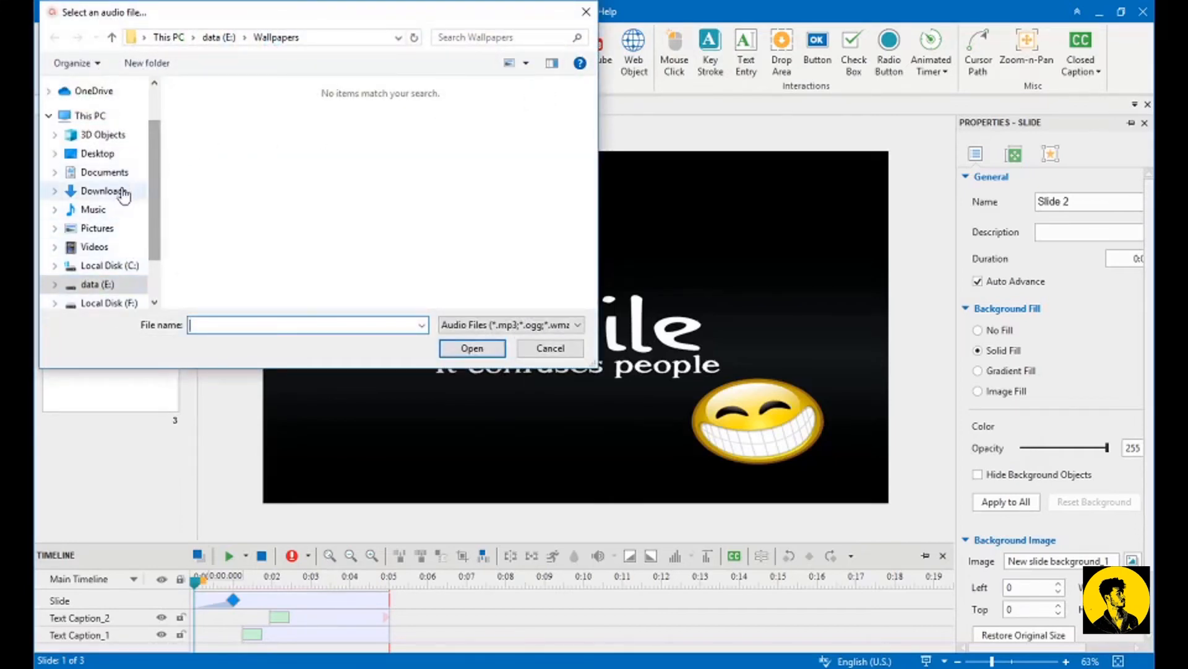
click(112, 156)
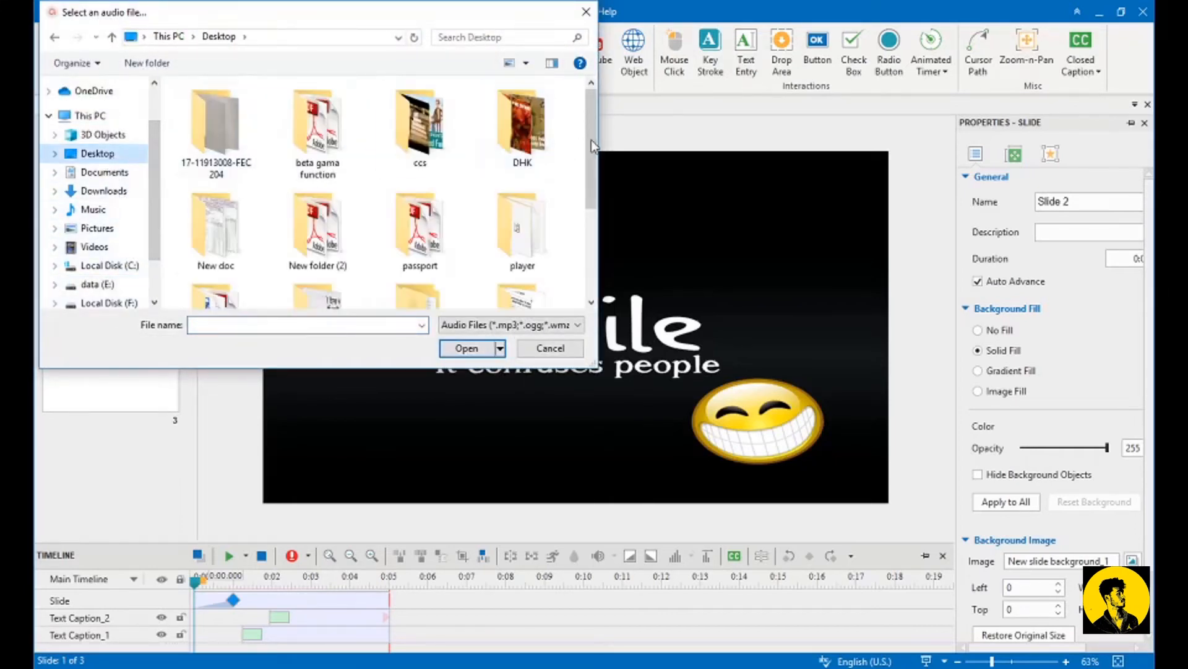
drag(591, 140, 595, 227)
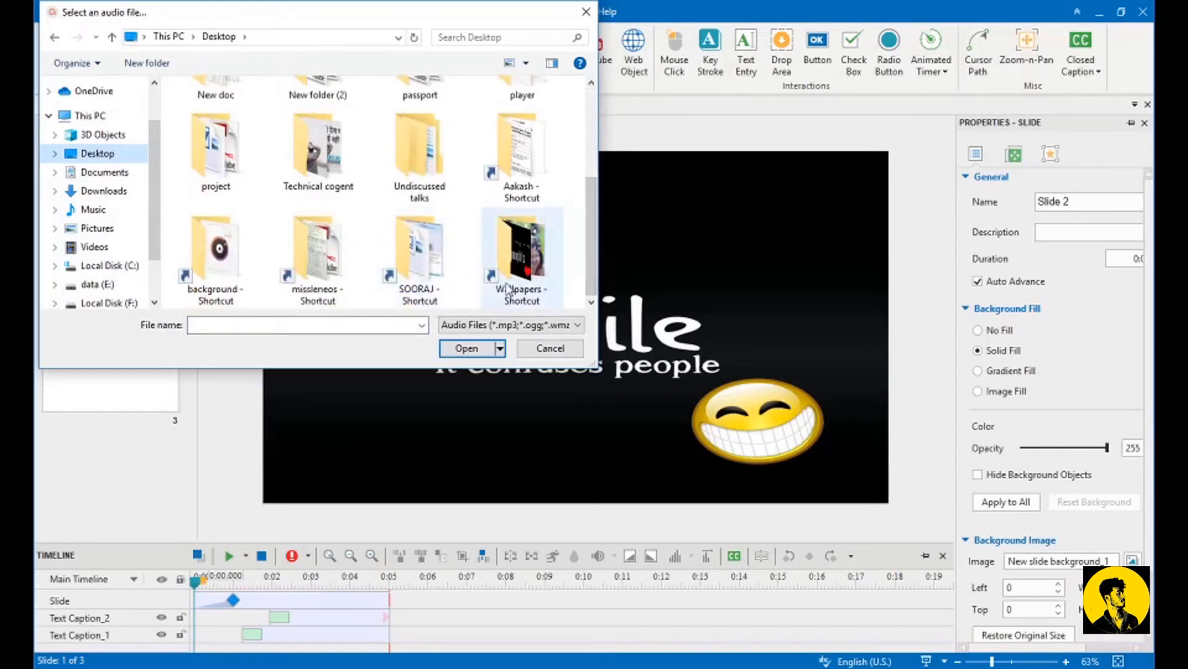
click(226, 247)
double_click(226, 247)
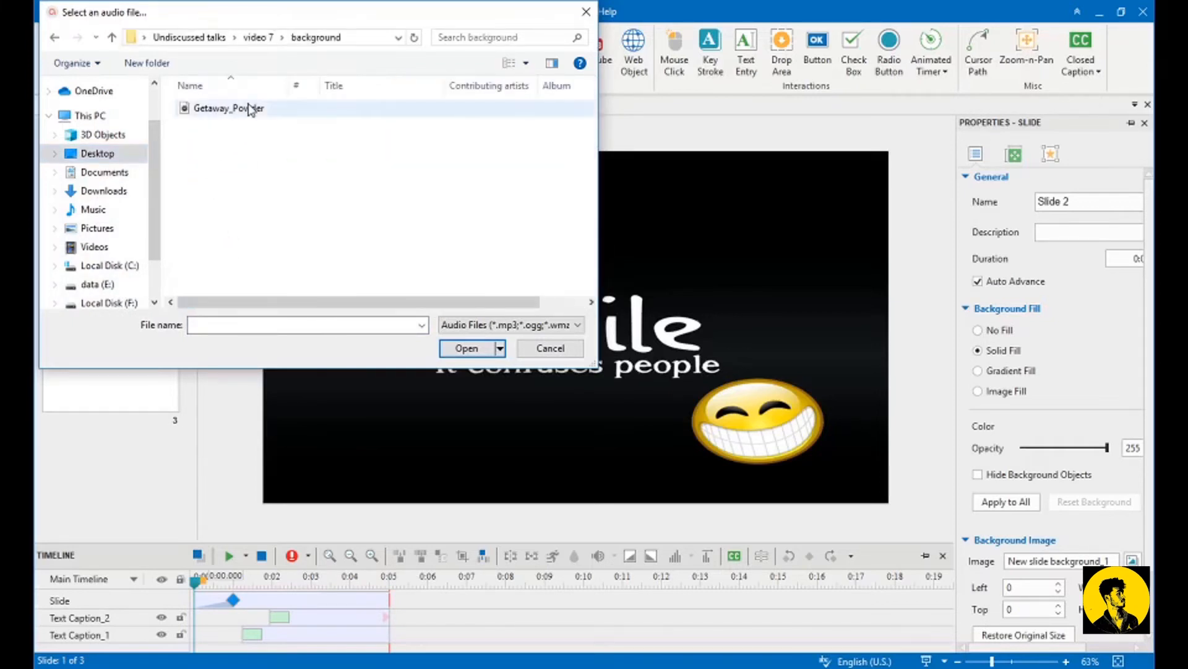
click(248, 109)
click(476, 351)
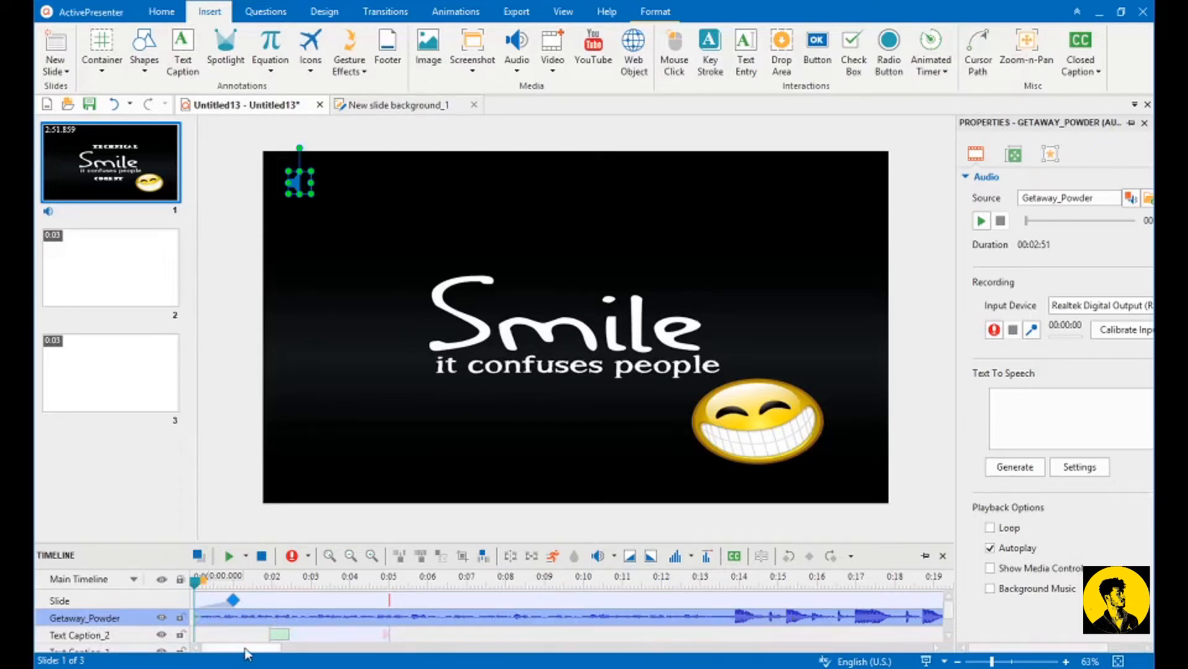
Step: Check the Getaway_Powder audio's extent along the timeline and undo its insertion
drag(251, 650, 951, 648)
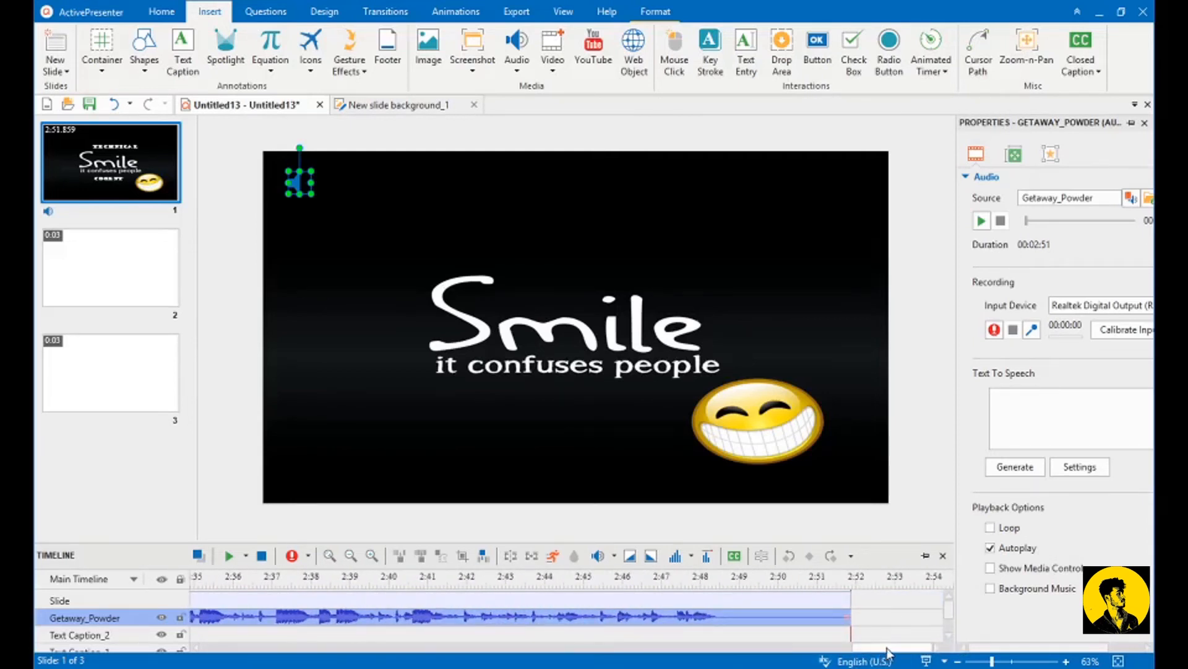
drag(866, 651, 212, 648)
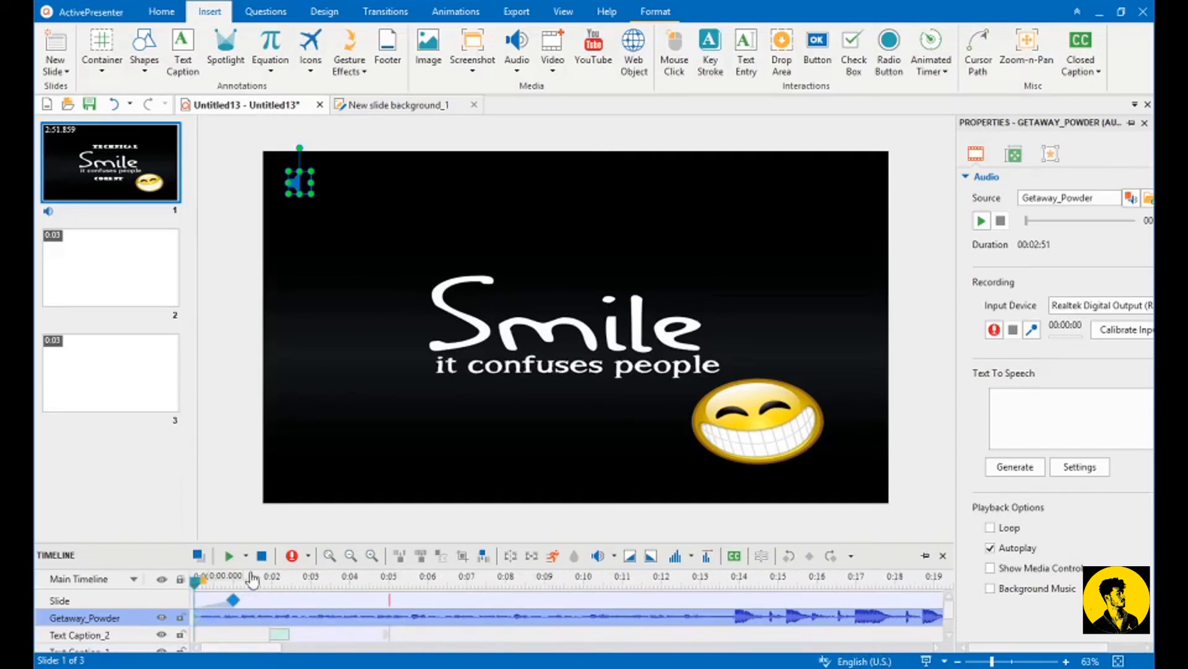
click(114, 105)
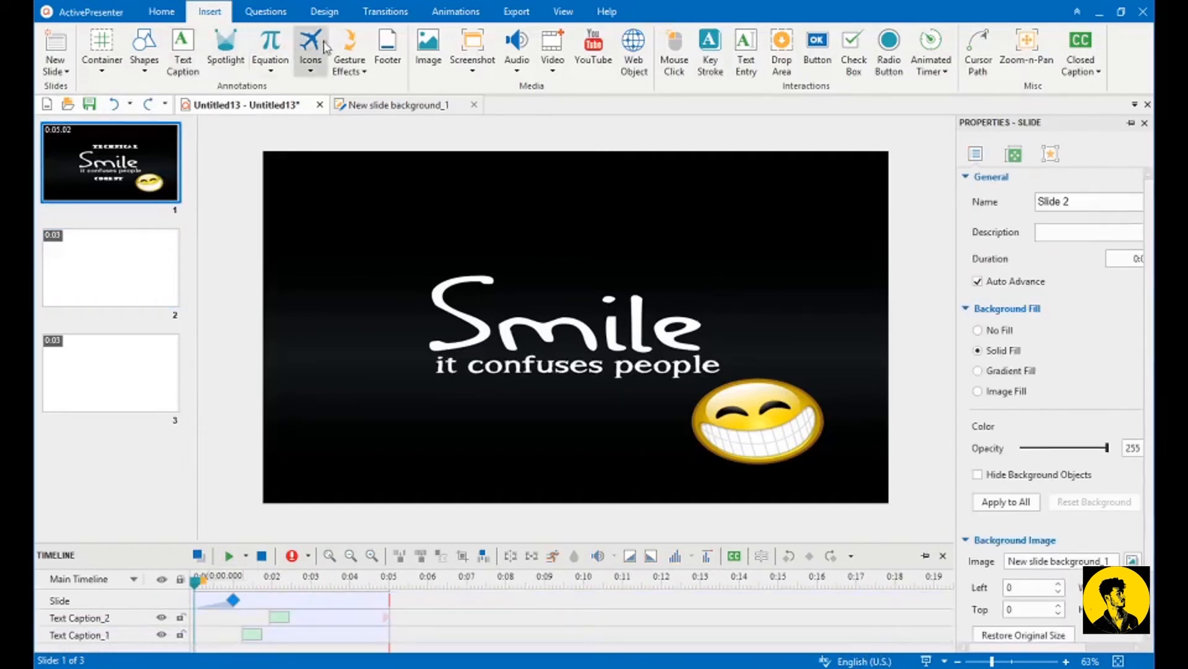
Step: Insert the "5 sec end" audio file from the Downloads folder into the first slide and preview the slide
click(517, 67)
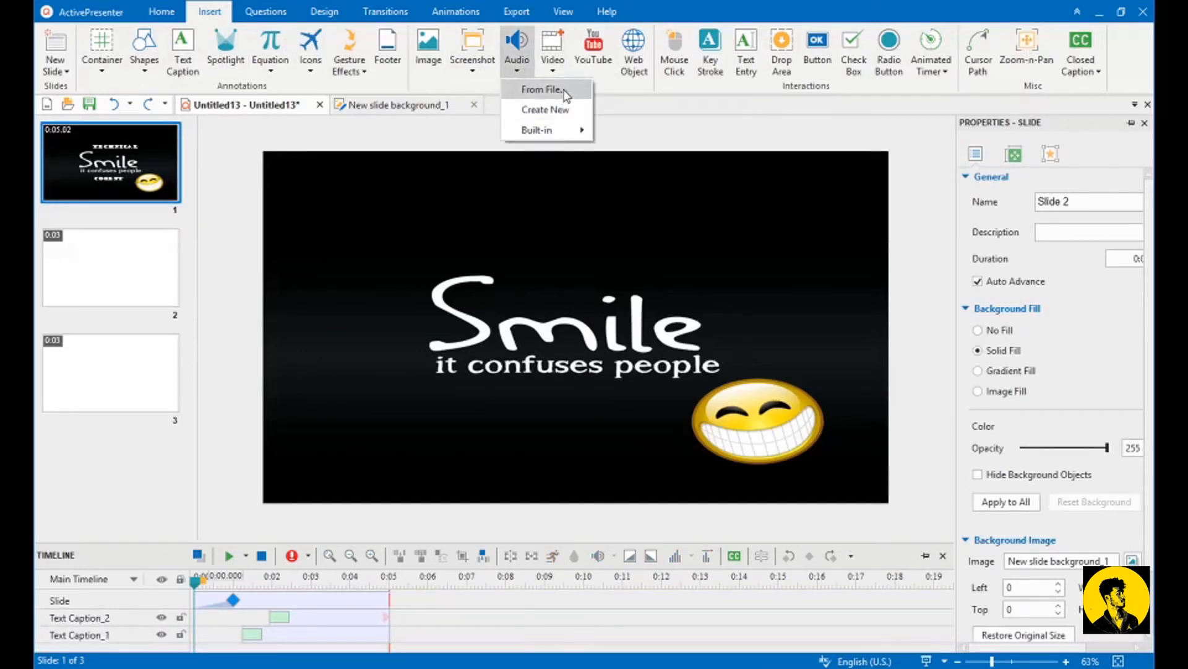
click(563, 91)
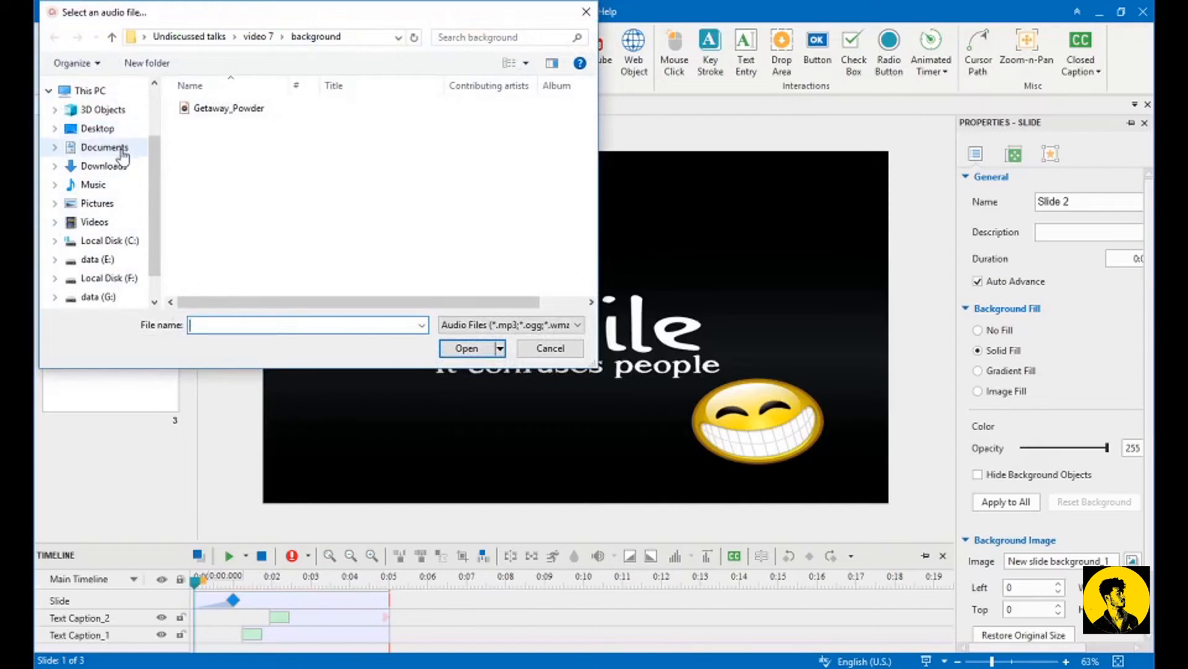
click(121, 166)
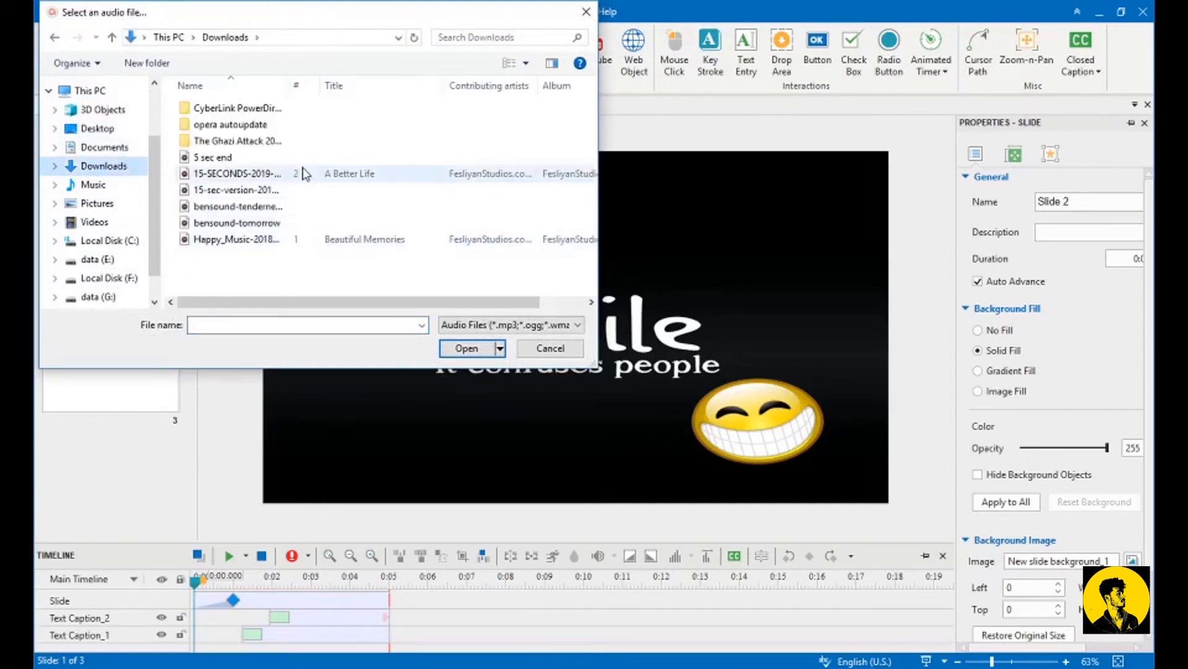
click(260, 157)
click(471, 349)
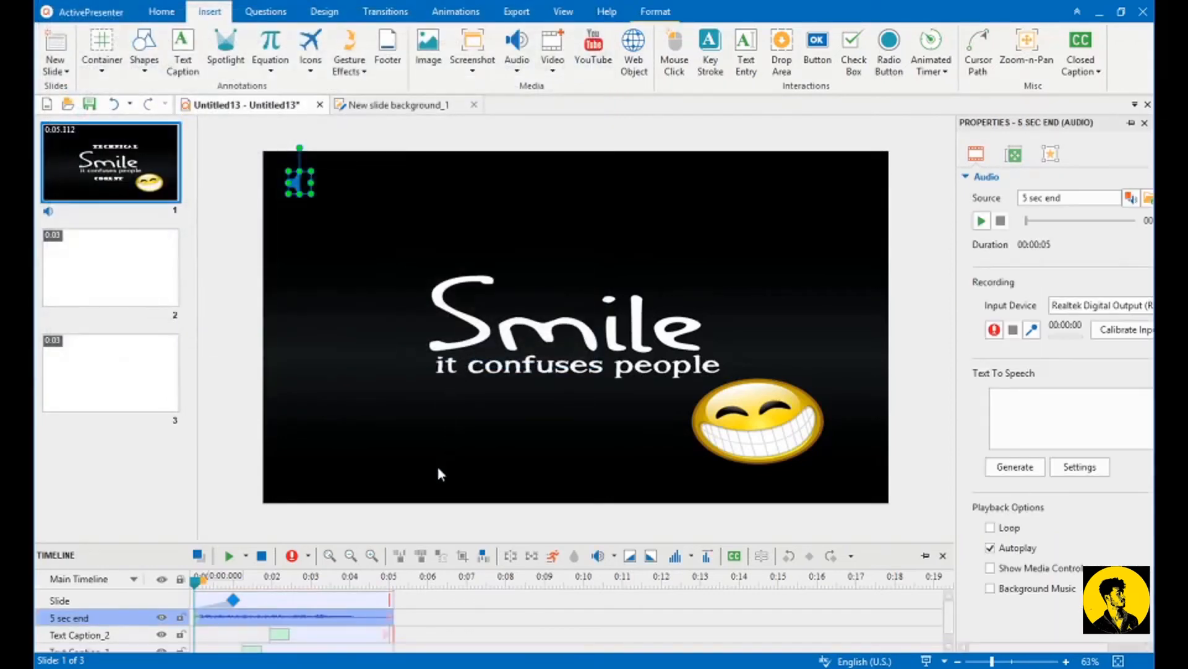
click(230, 557)
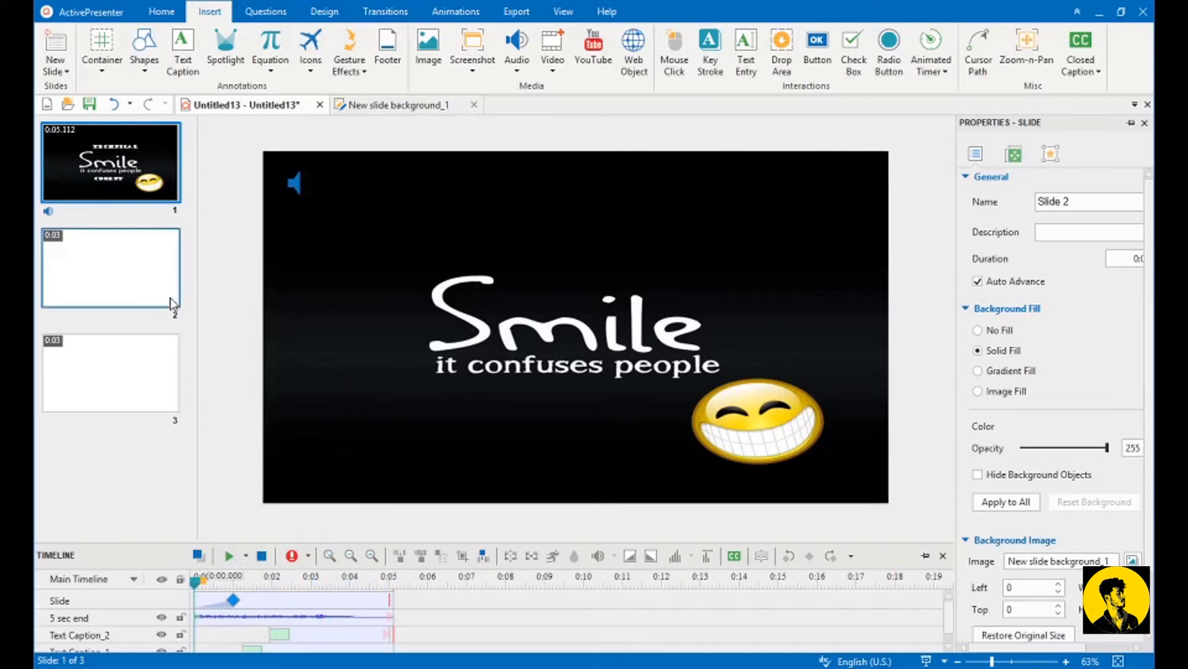
Step: Open the second slide's background image for editing
click(132, 268)
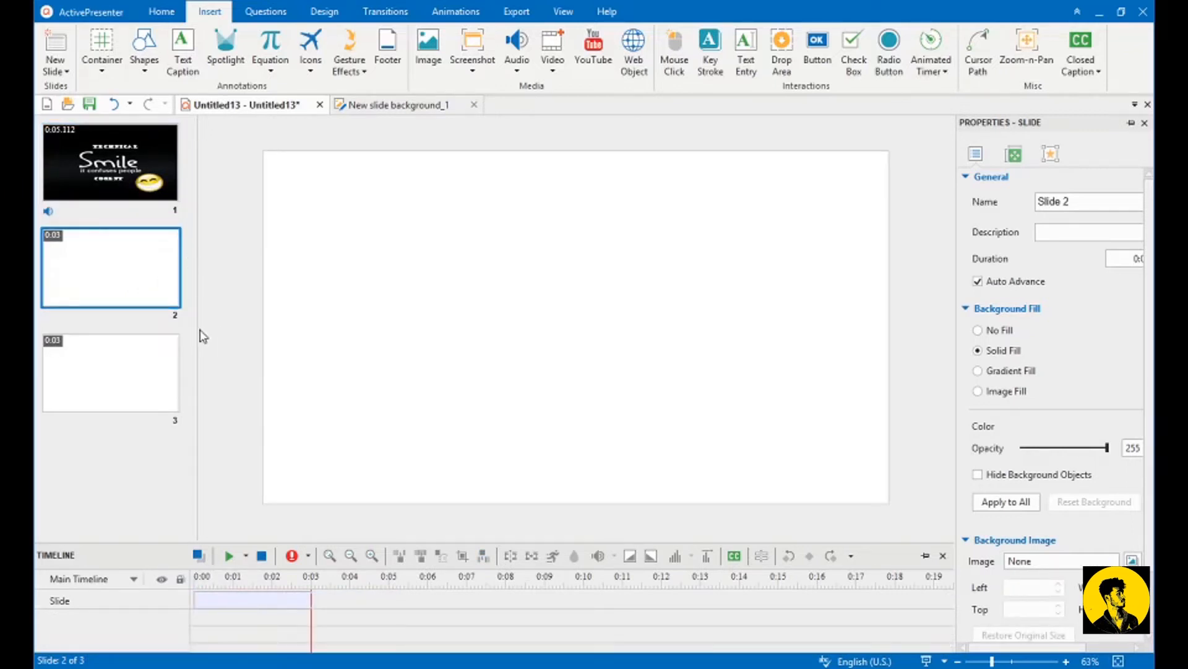
click(172, 18)
click(210, 14)
right_click(377, 193)
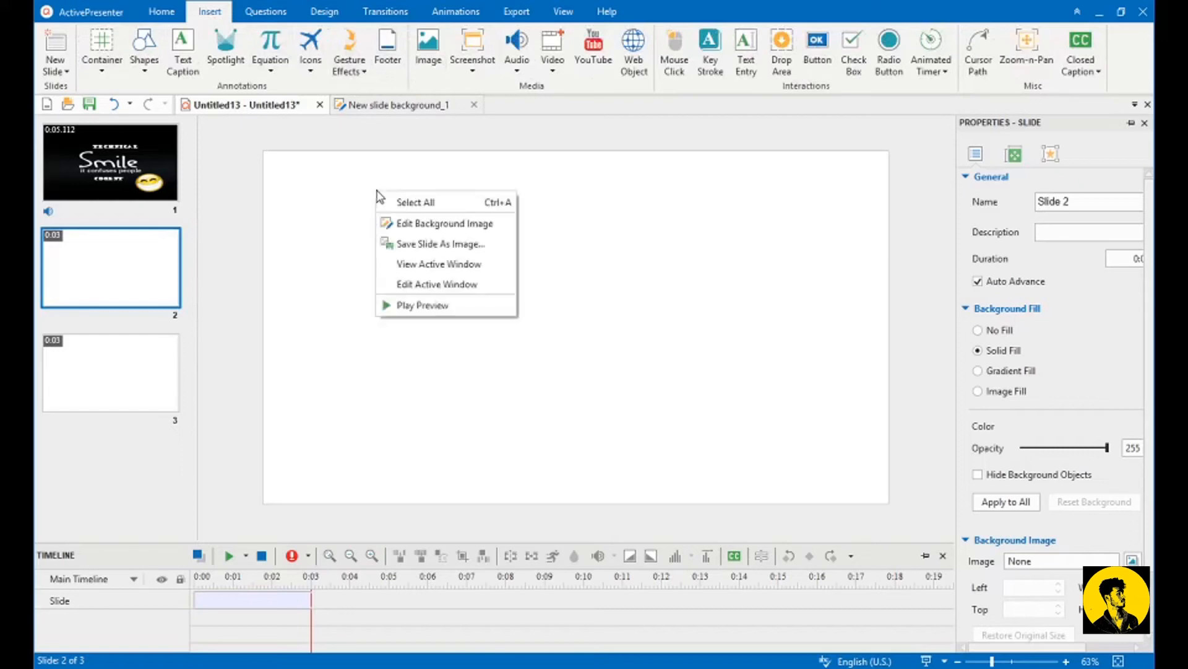
click(469, 230)
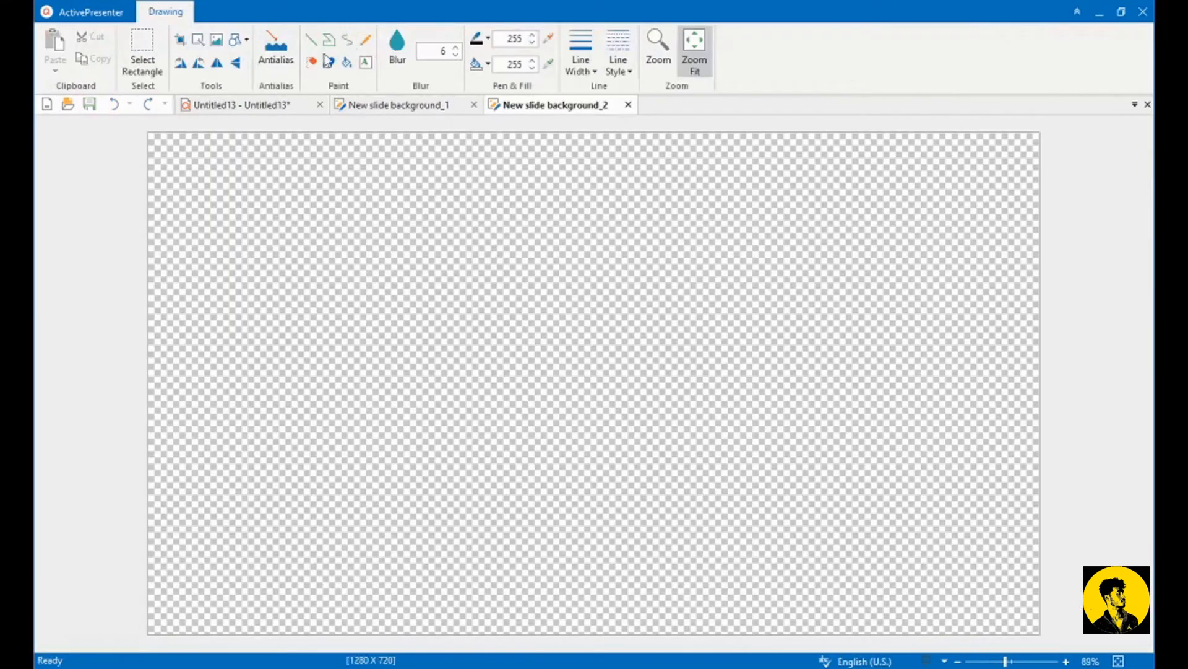
Step: Import the Thumb image from the Technical cogent folder on the Desktop into the blank background canvas
click(217, 41)
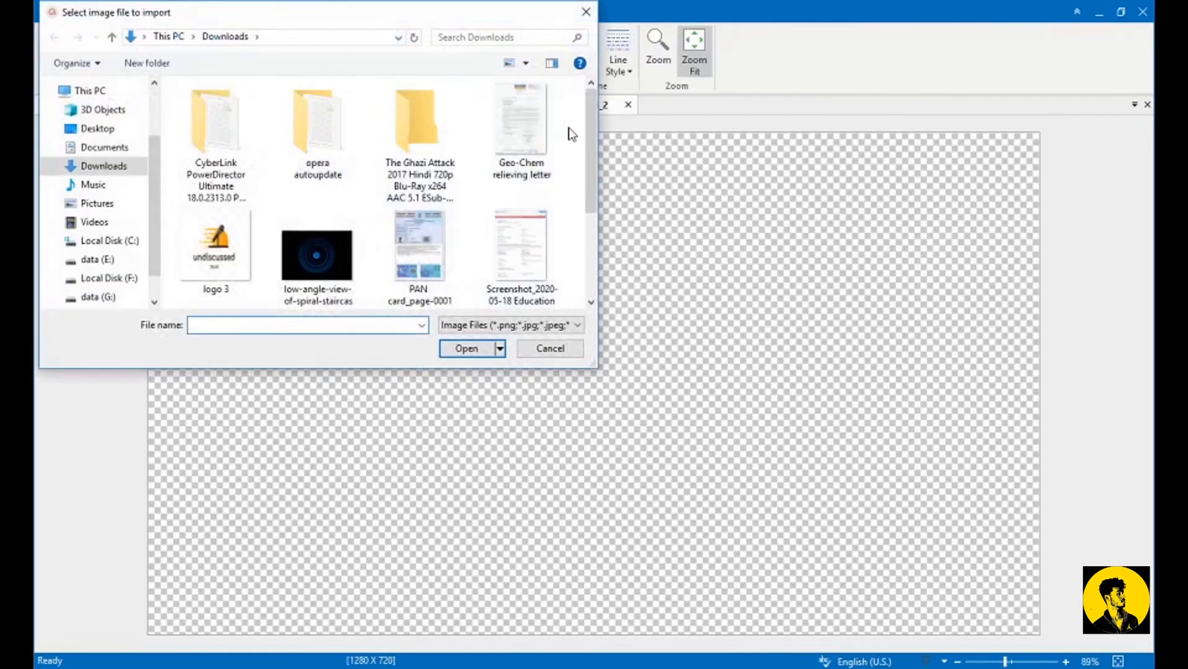
drag(595, 118, 590, 93)
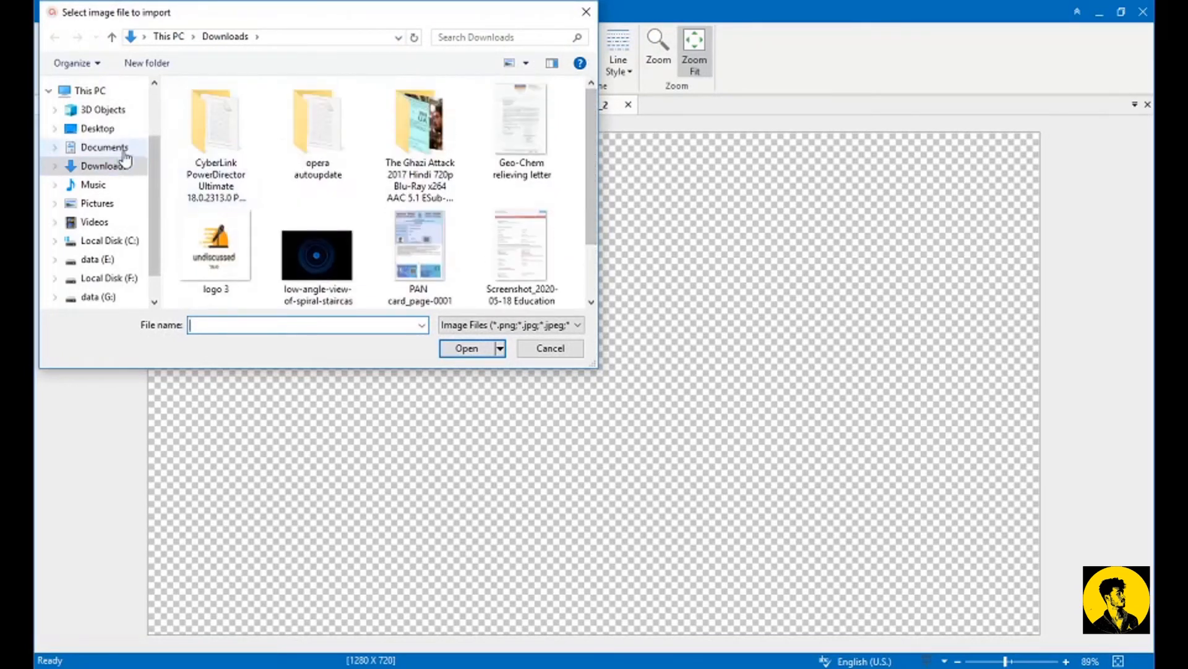
click(122, 128)
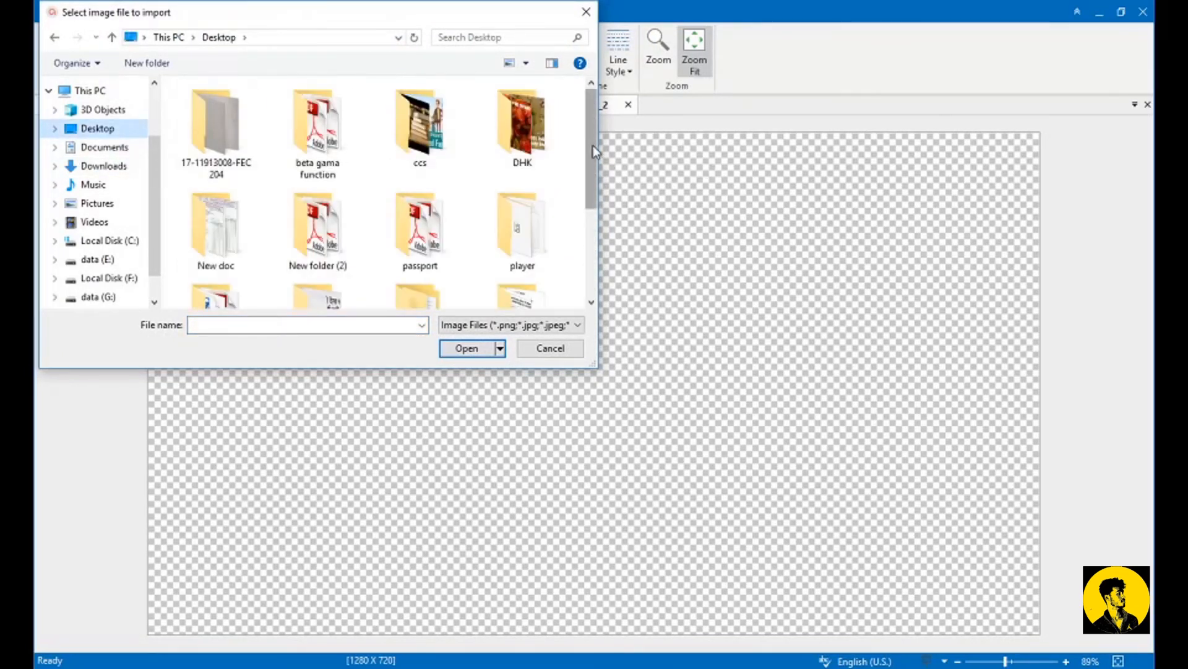
drag(591, 155, 592, 240)
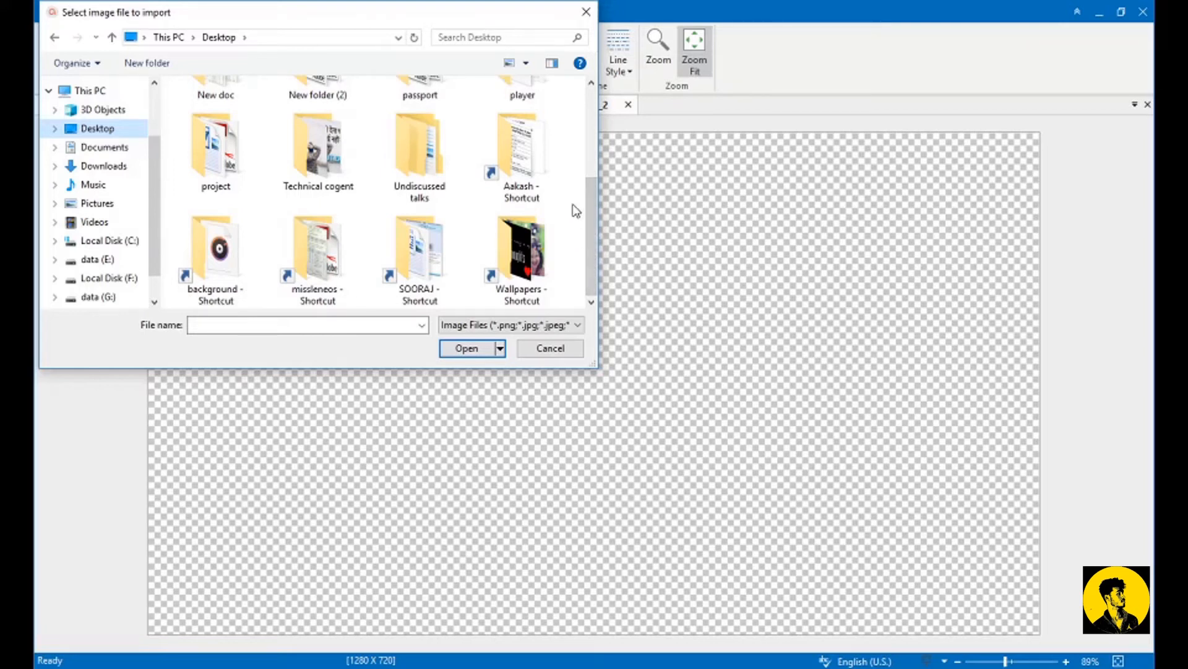
drag(598, 213, 591, 257)
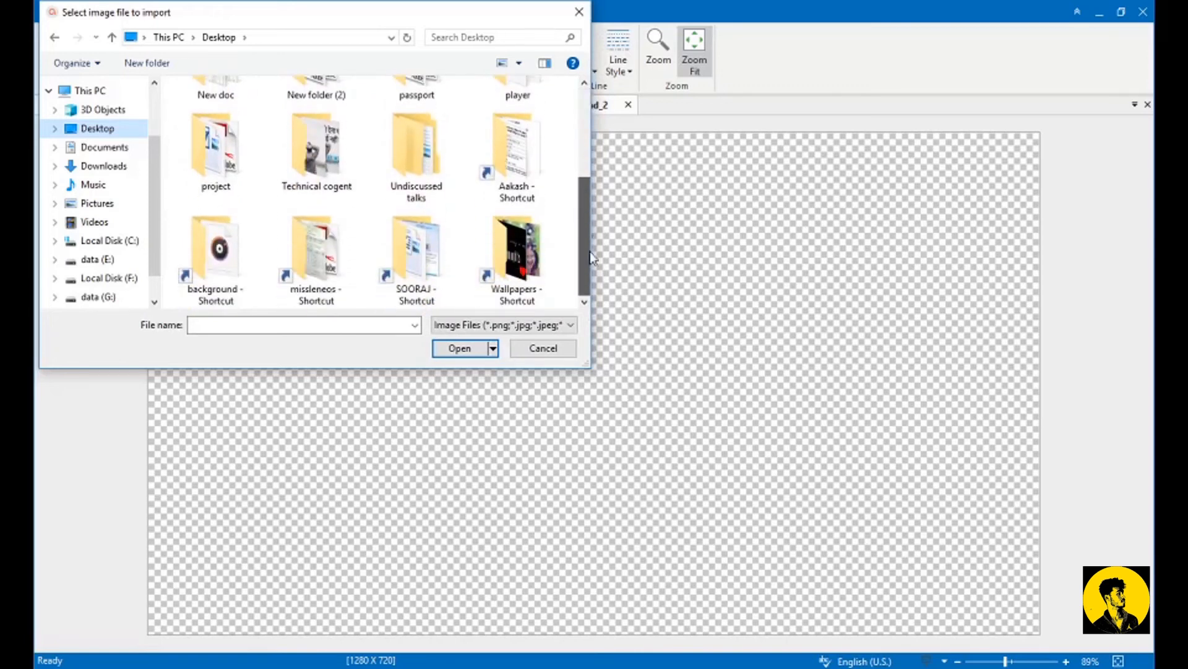
double_click(331, 160)
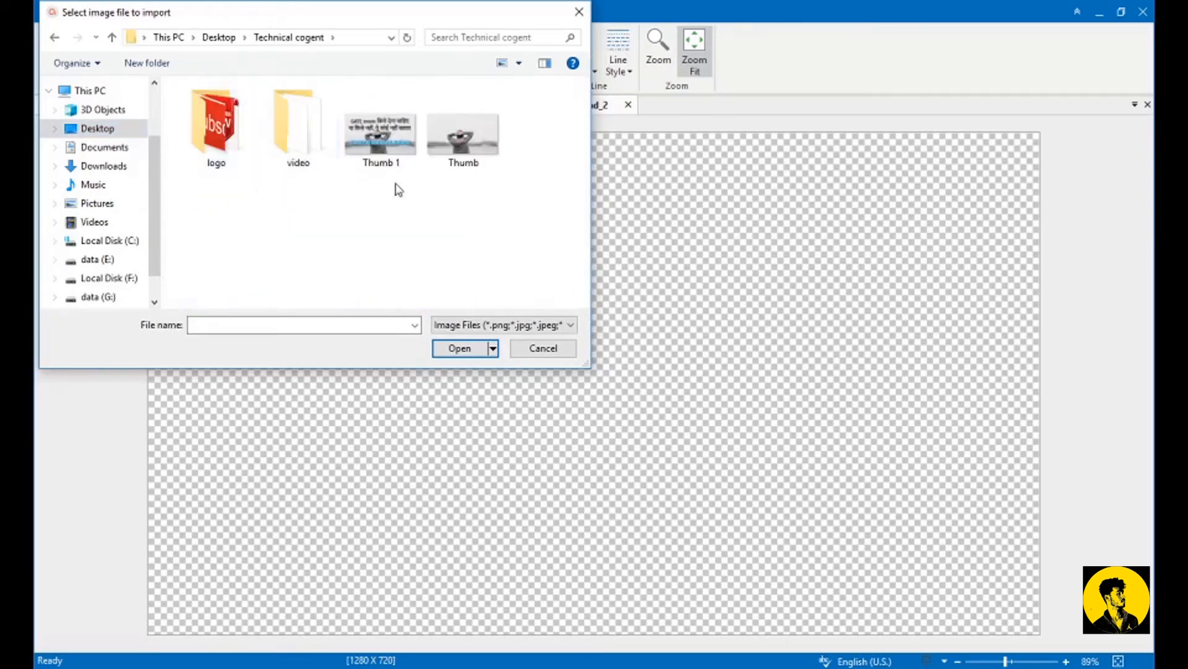
click(457, 154)
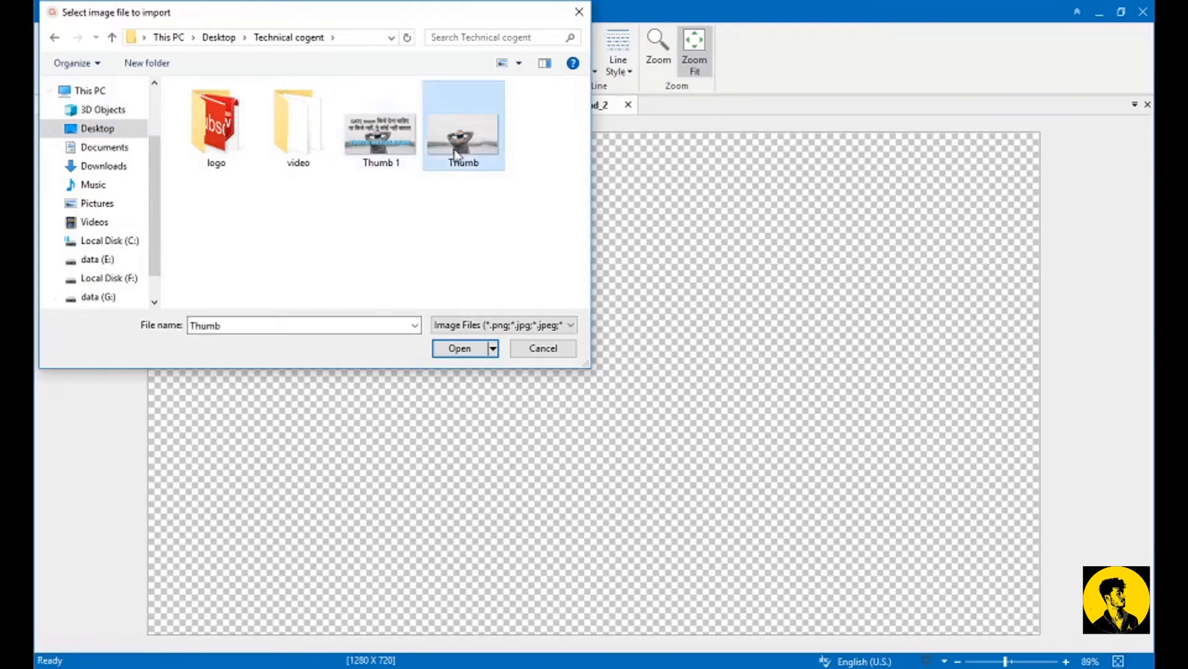
click(469, 349)
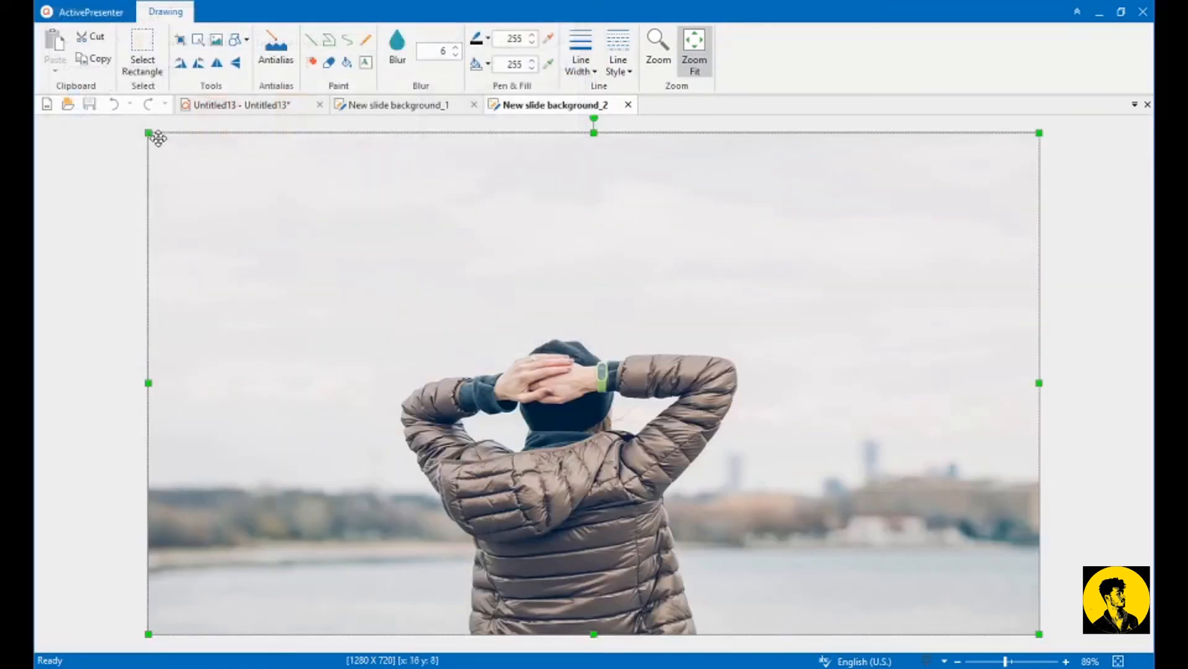
Step: Fit the imported photo to the whole canvas and save it as the second slide's background
drag(146, 131, 537, 377)
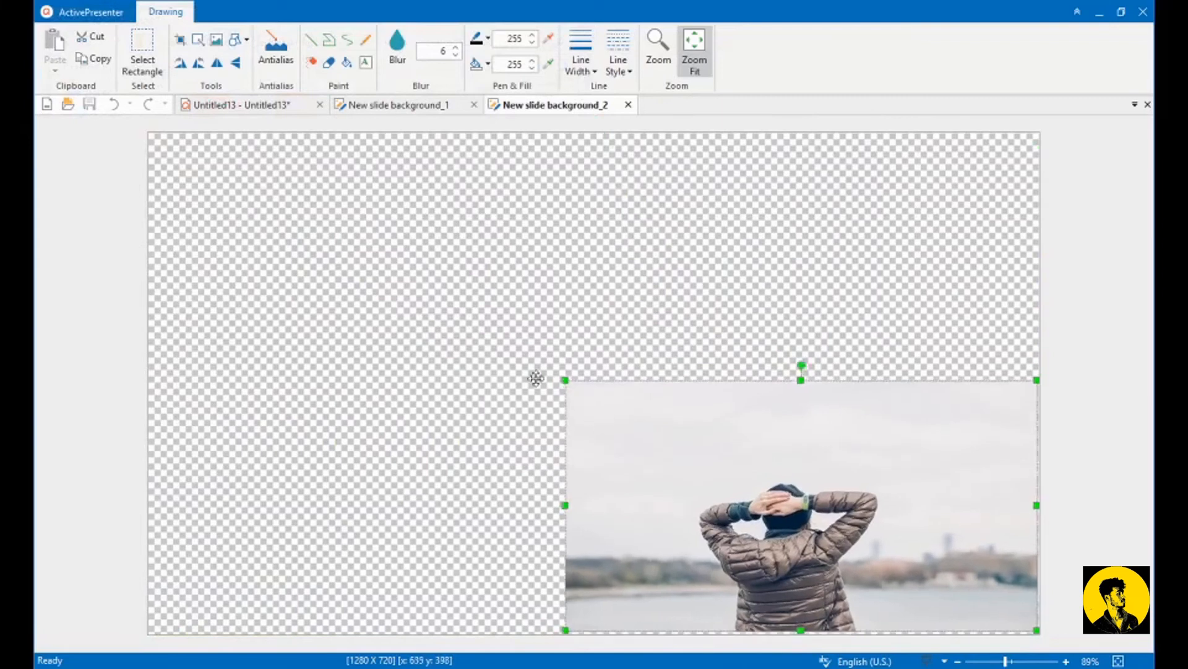
drag(612, 421, 194, 173)
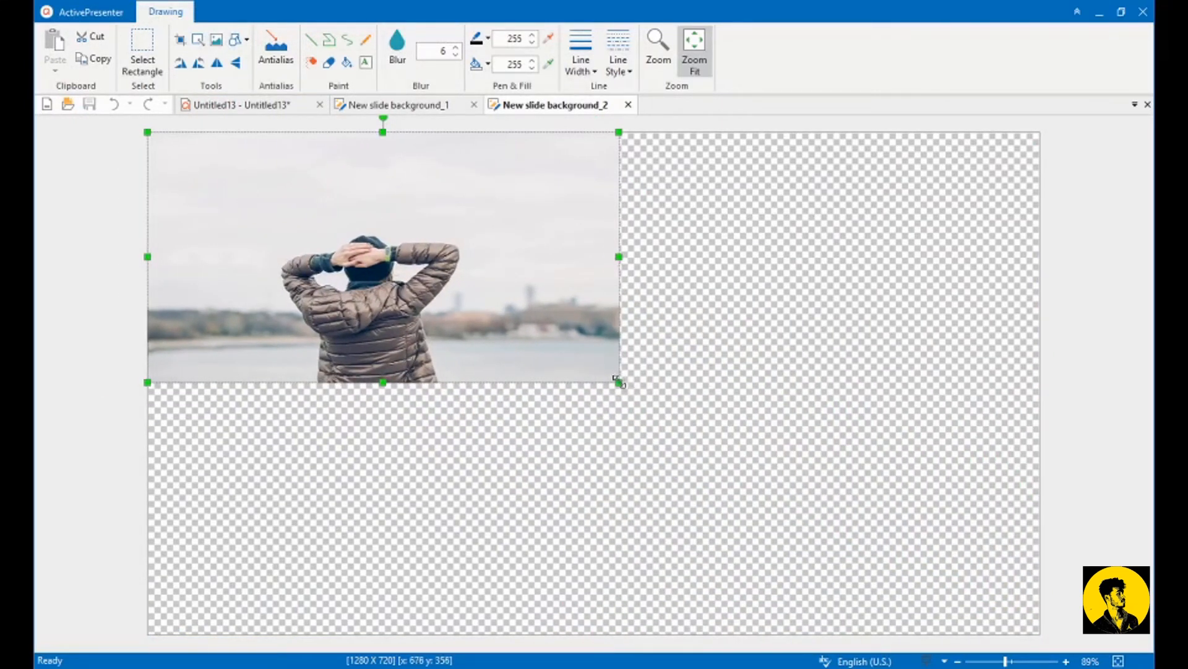
drag(619, 382, 1042, 633)
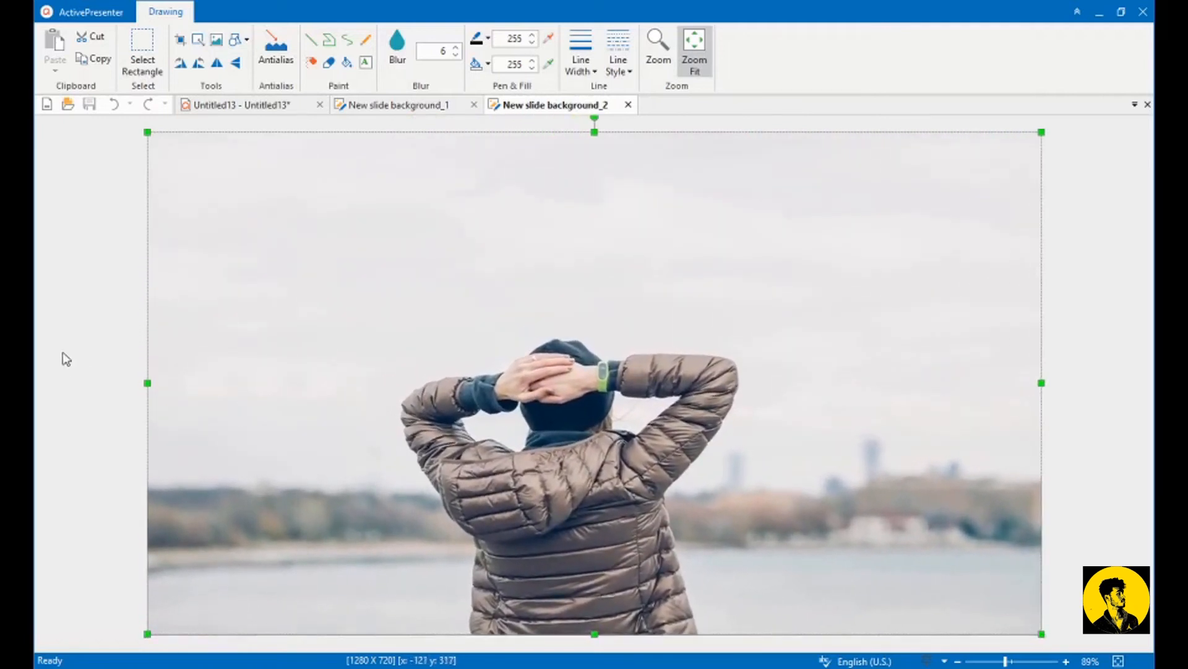
click(105, 294)
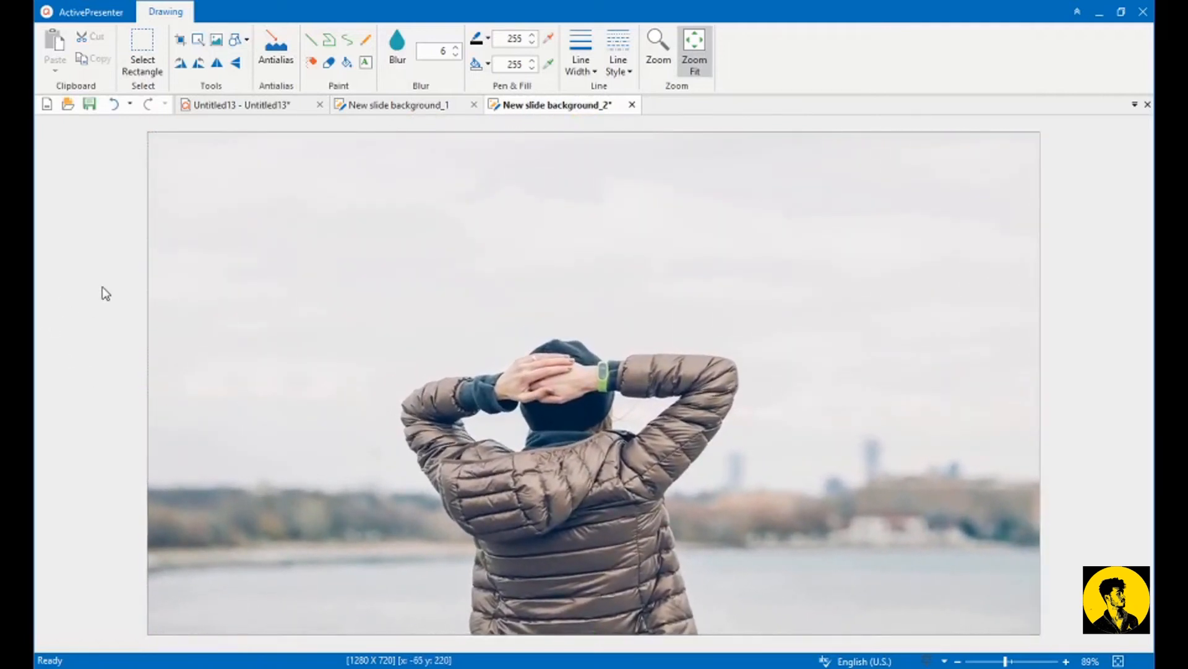
click(90, 106)
click(202, 109)
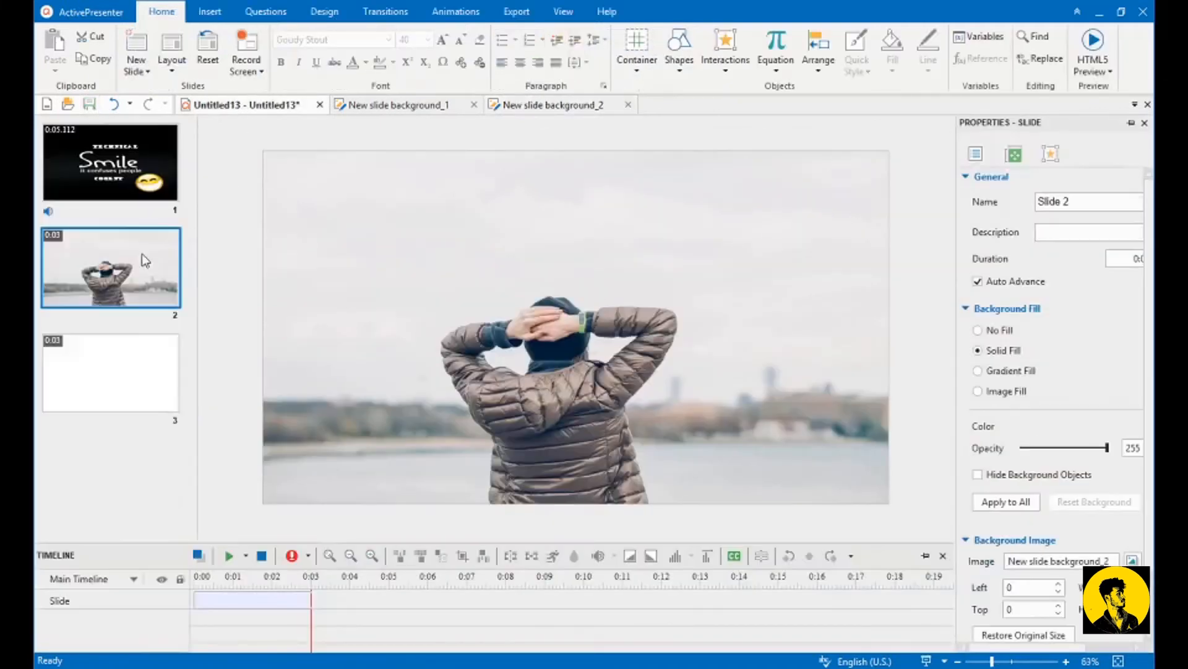
Step: Lengthen the second slide's duration to 4.02 seconds on the timeline
click(416, 435)
drag(310, 593, 318, 593)
drag(336, 592, 351, 592)
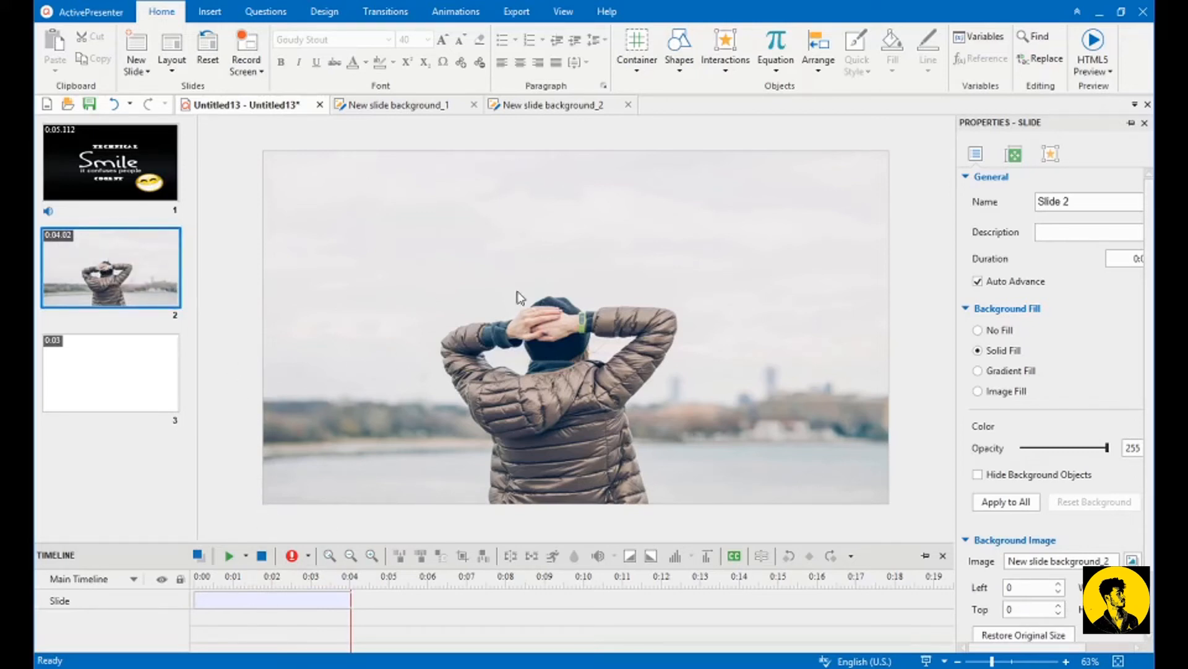
Step: Apply the Reveal transition to the second slide and preview it
click(458, 13)
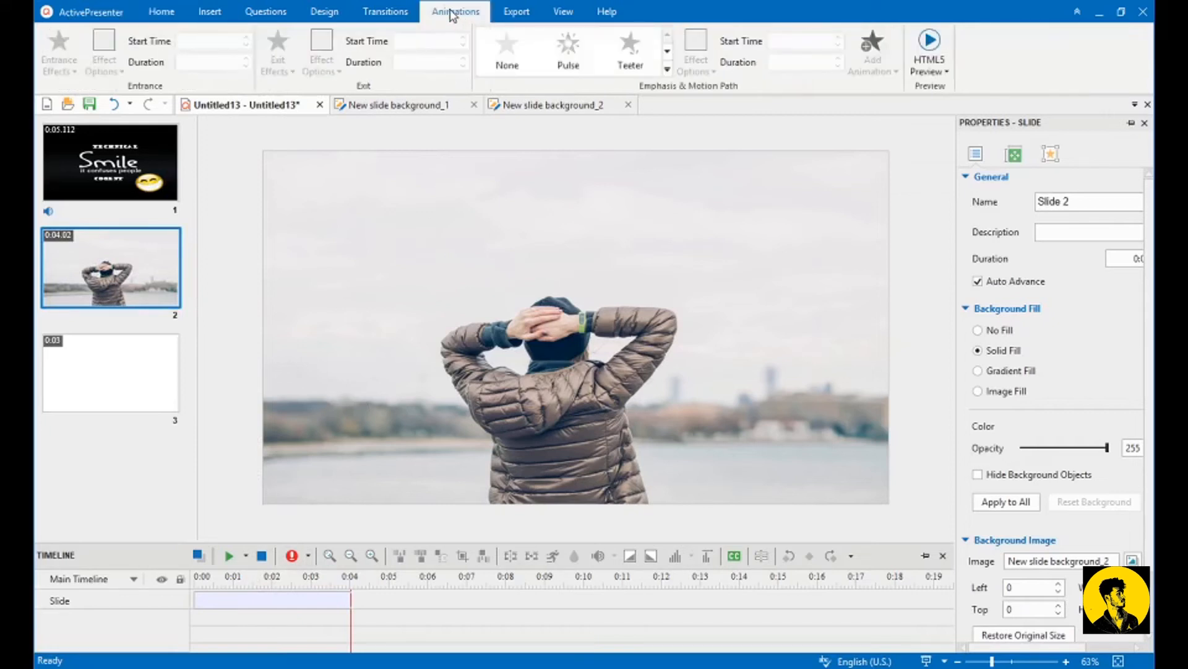
click(382, 13)
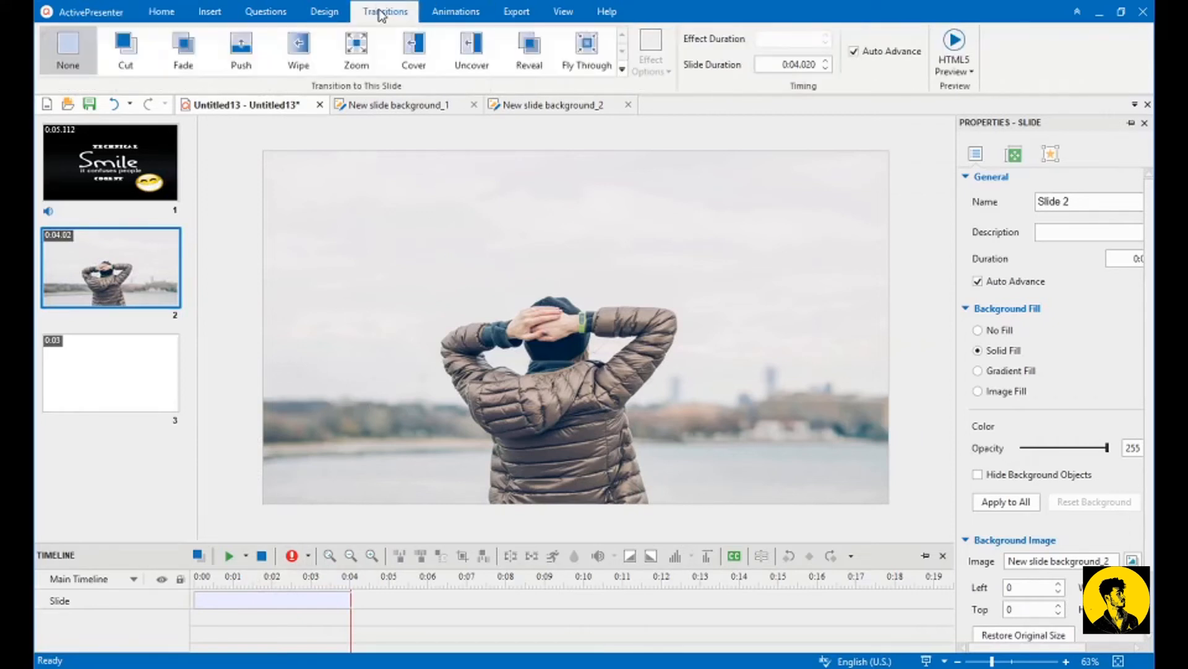
click(537, 62)
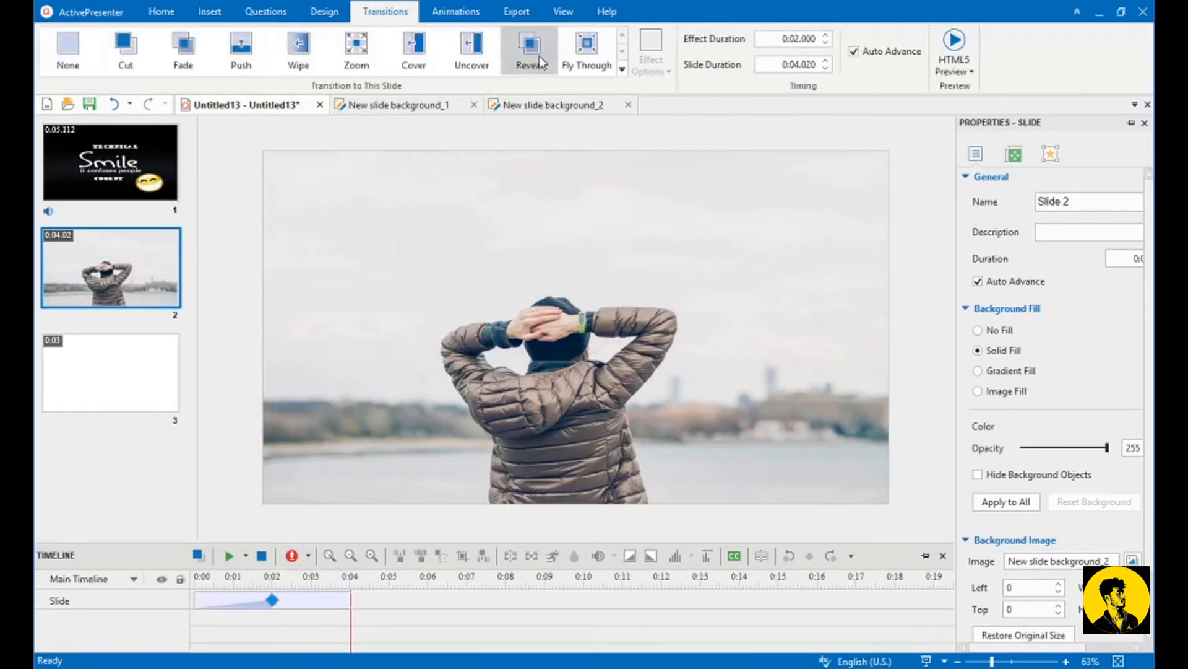
click(227, 556)
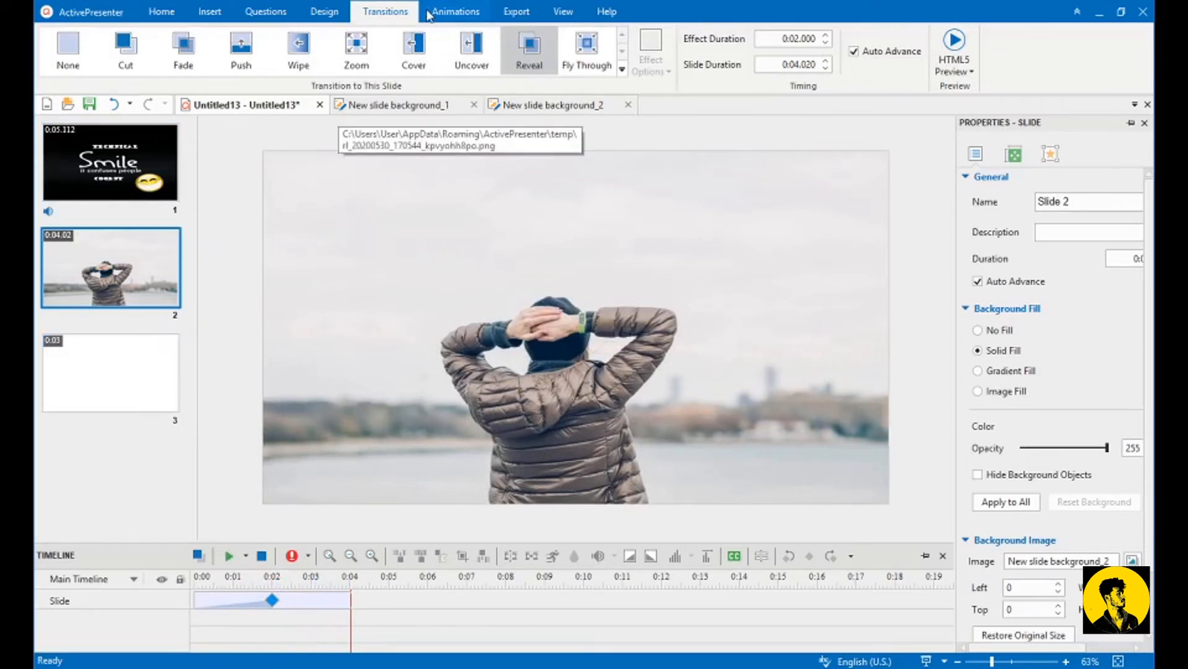
click(456, 10)
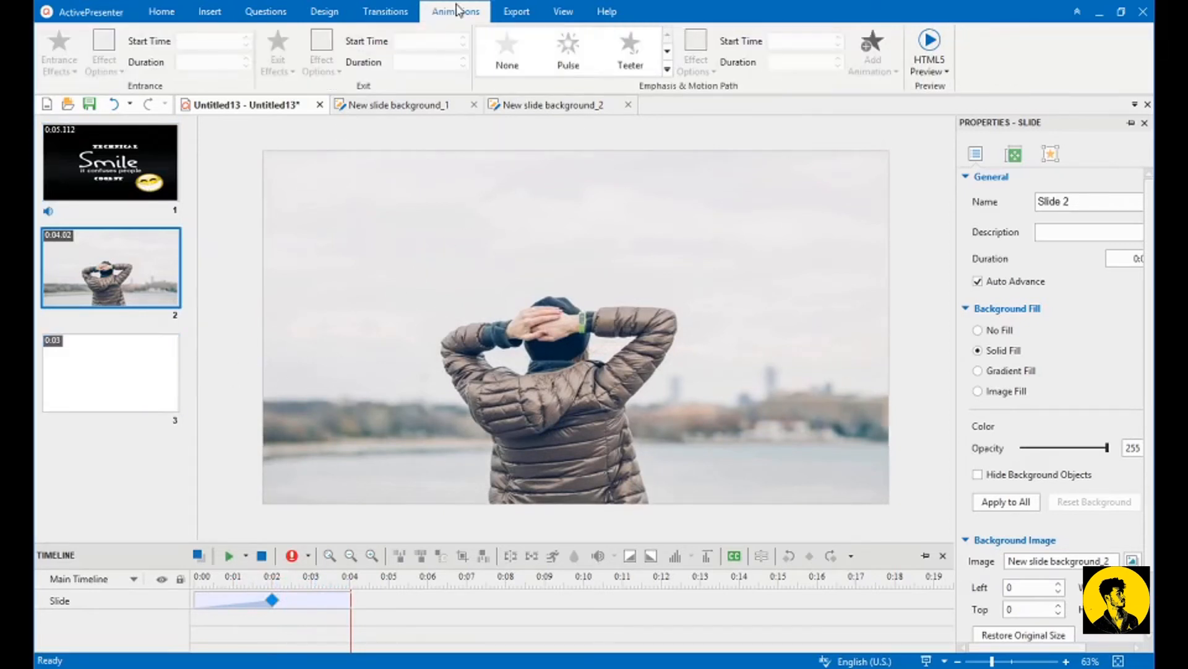
click(374, 12)
click(329, 14)
click(267, 12)
click(208, 13)
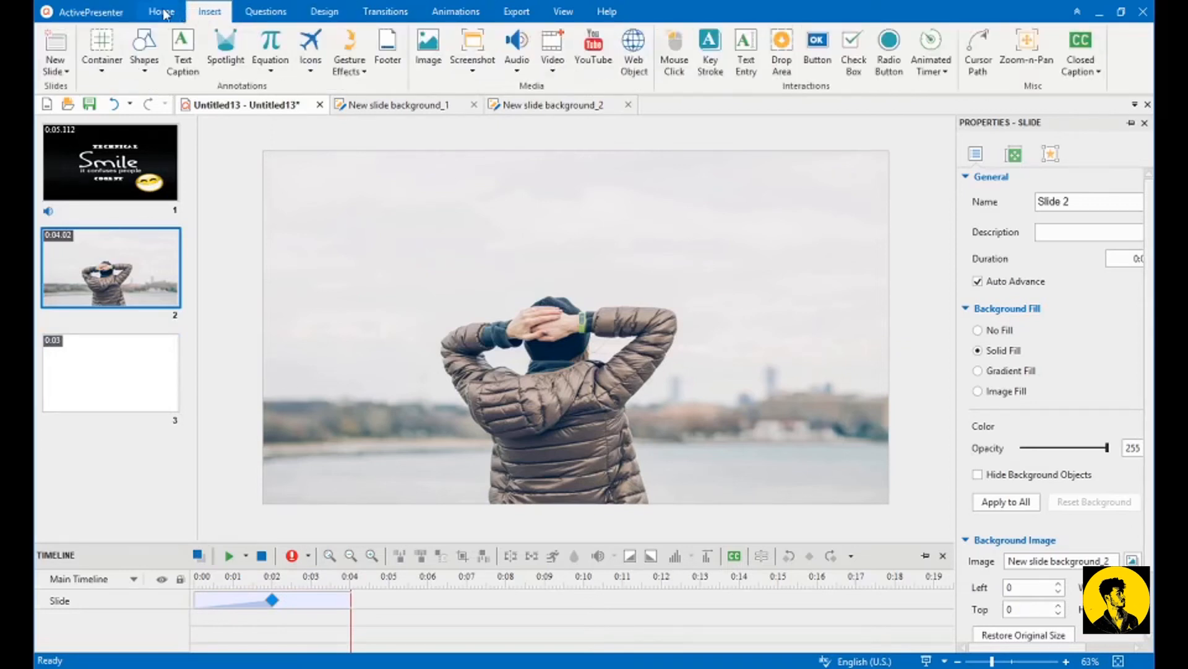
click(162, 13)
Step: Add a text caption reading "ACTIVE PRESENTER" just above the person's head on the second slide
click(220, 14)
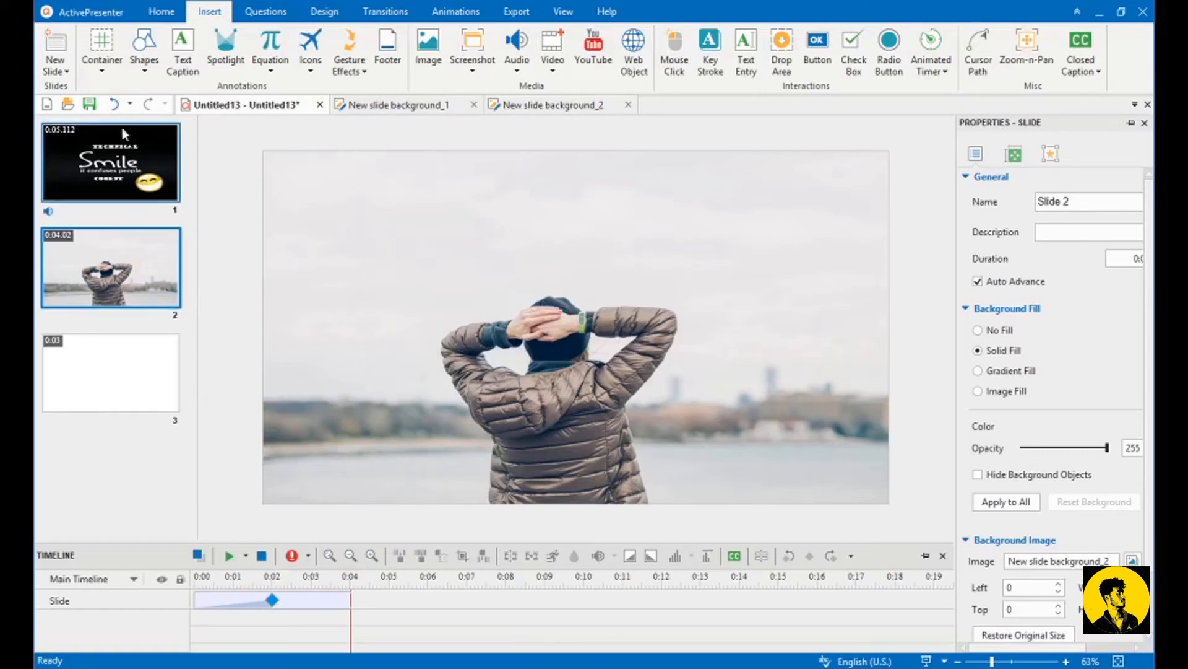
click(188, 77)
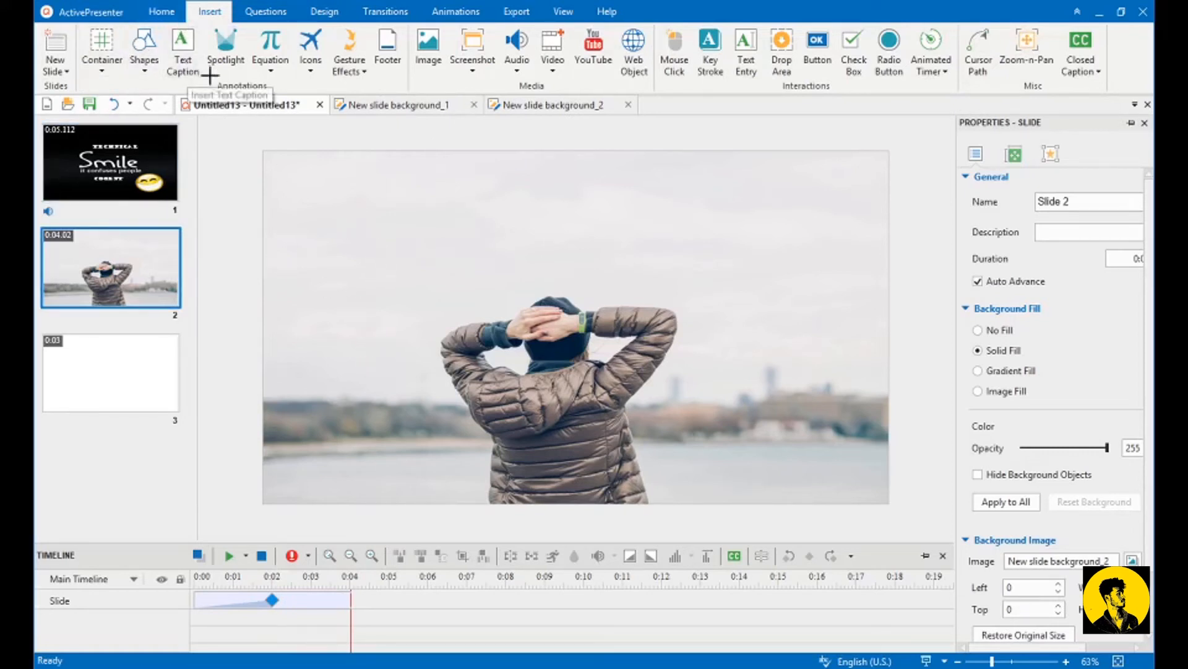
drag(530, 270, 669, 276)
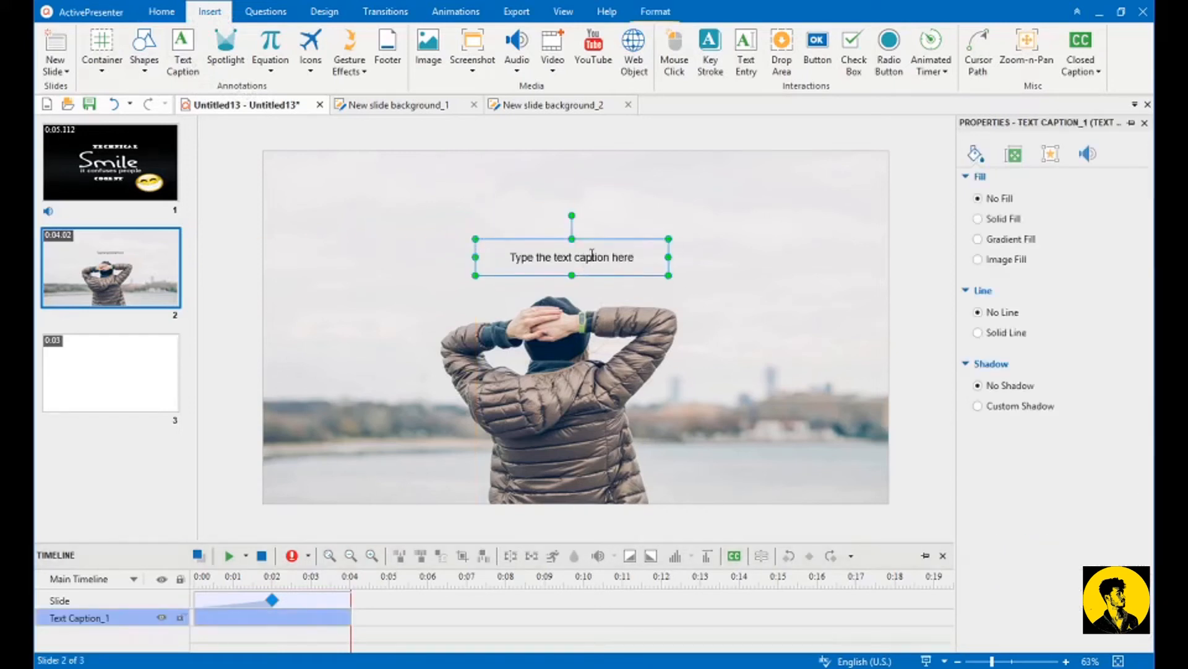
click(644, 256)
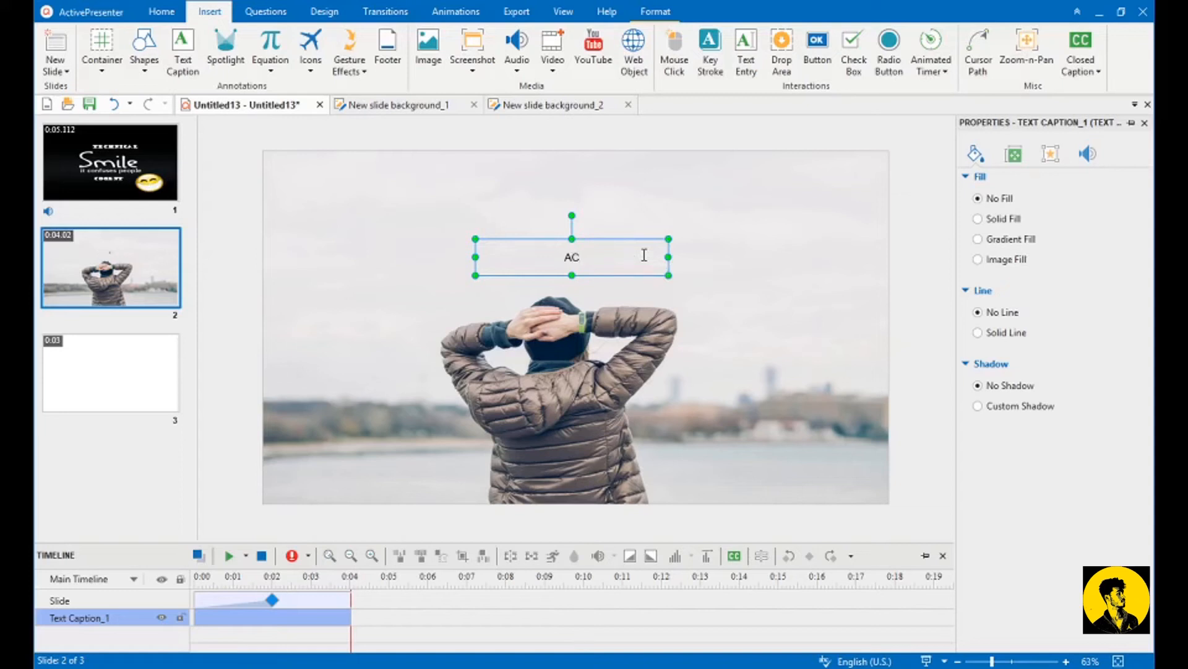
text(ACTIVE PRESENTER)
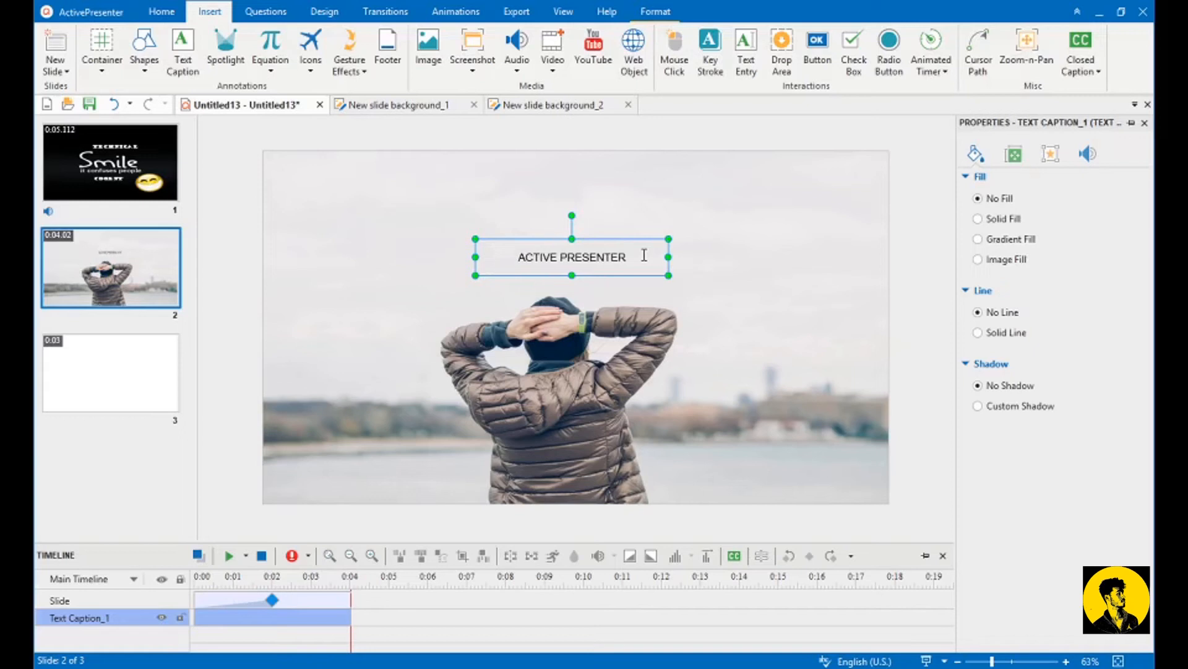
Step: Change the font color of the "ACTIVE PRESENTER" caption text to white
drag(632, 257, 509, 257)
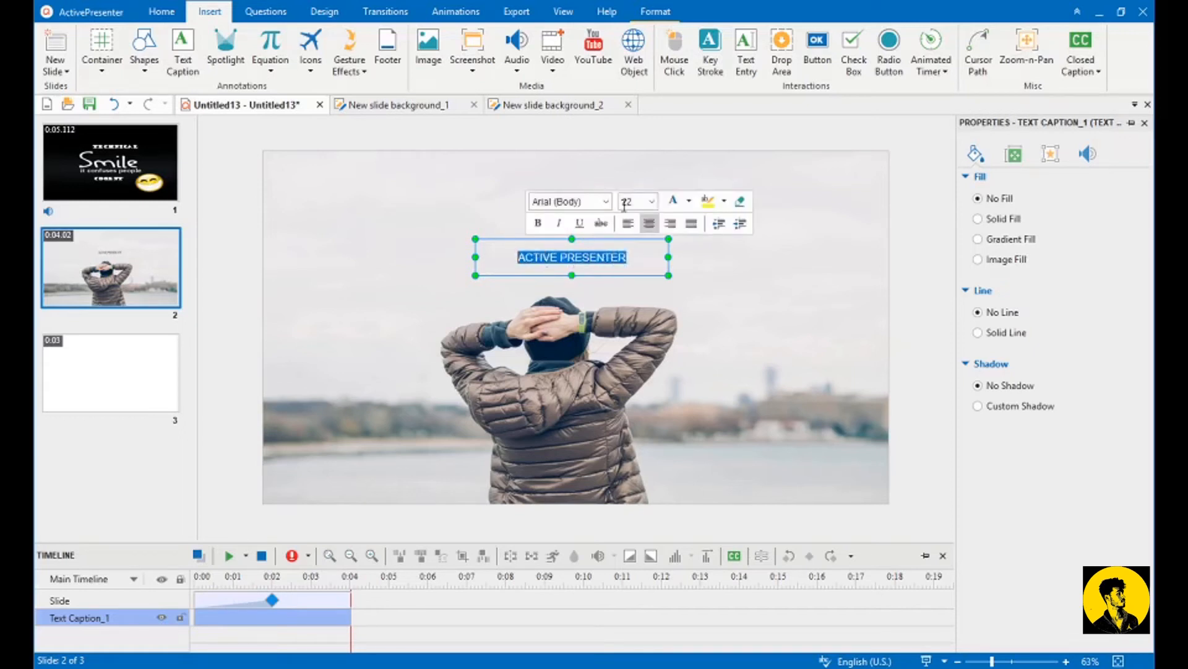
click(688, 200)
click(684, 244)
click(633, 257)
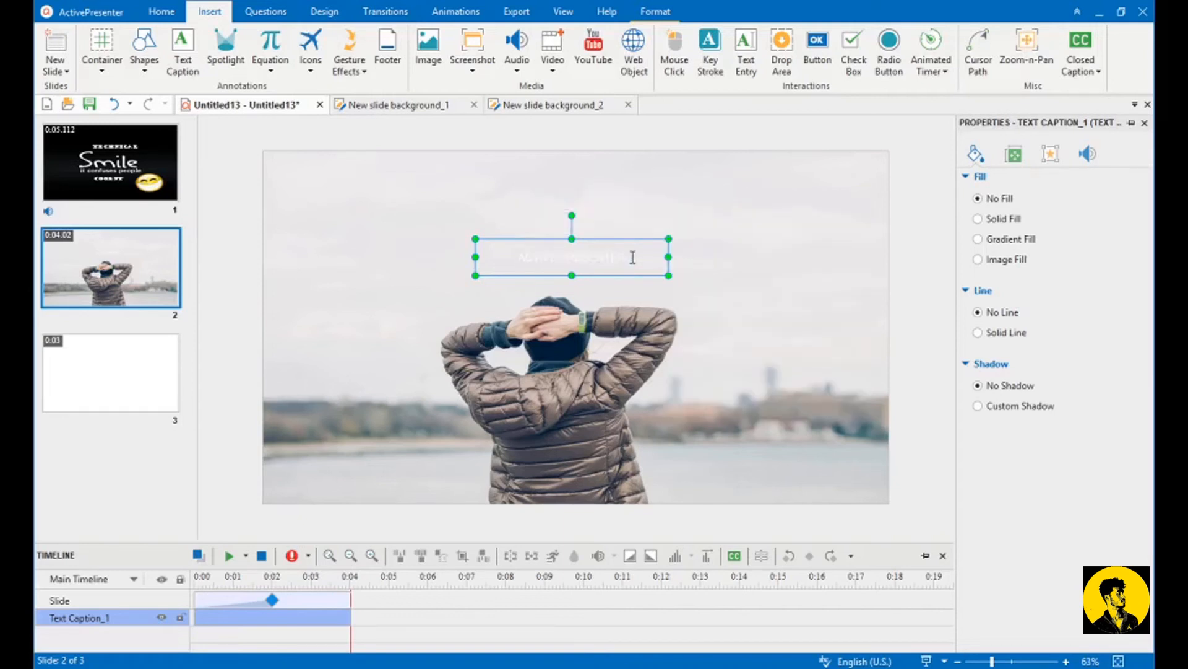
Step: Format the "ACTIVE PRESENTER" caption text in black Arial Black at a larger font size
drag(632, 257, 512, 258)
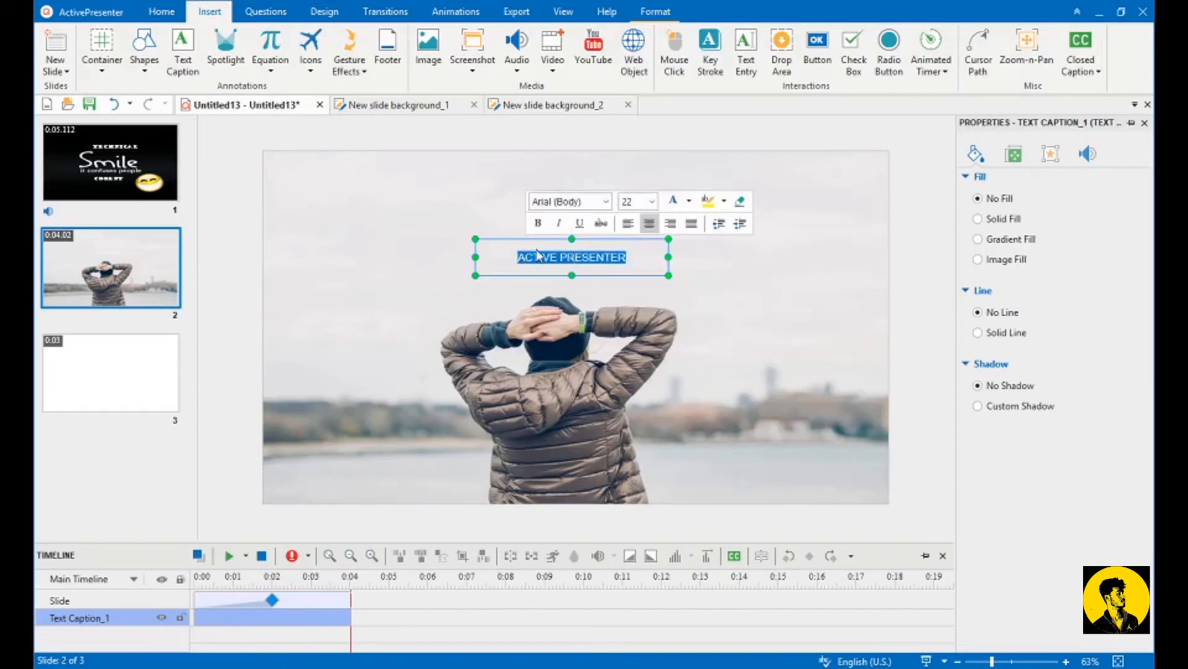
click(689, 201)
click(673, 245)
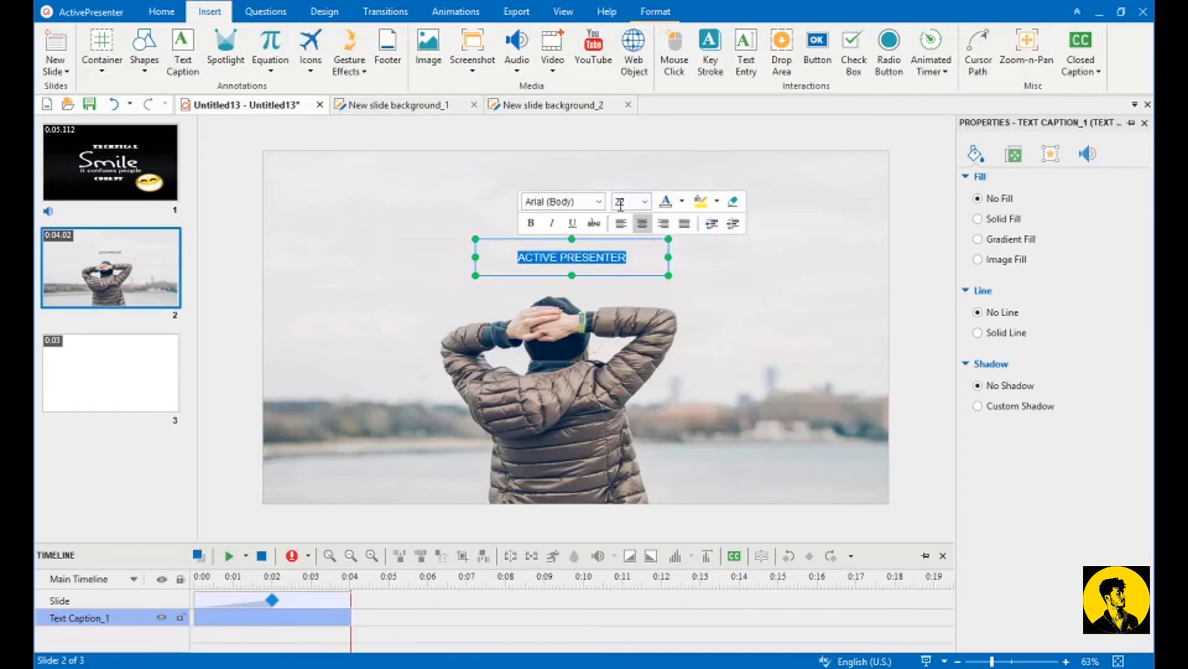
click(598, 201)
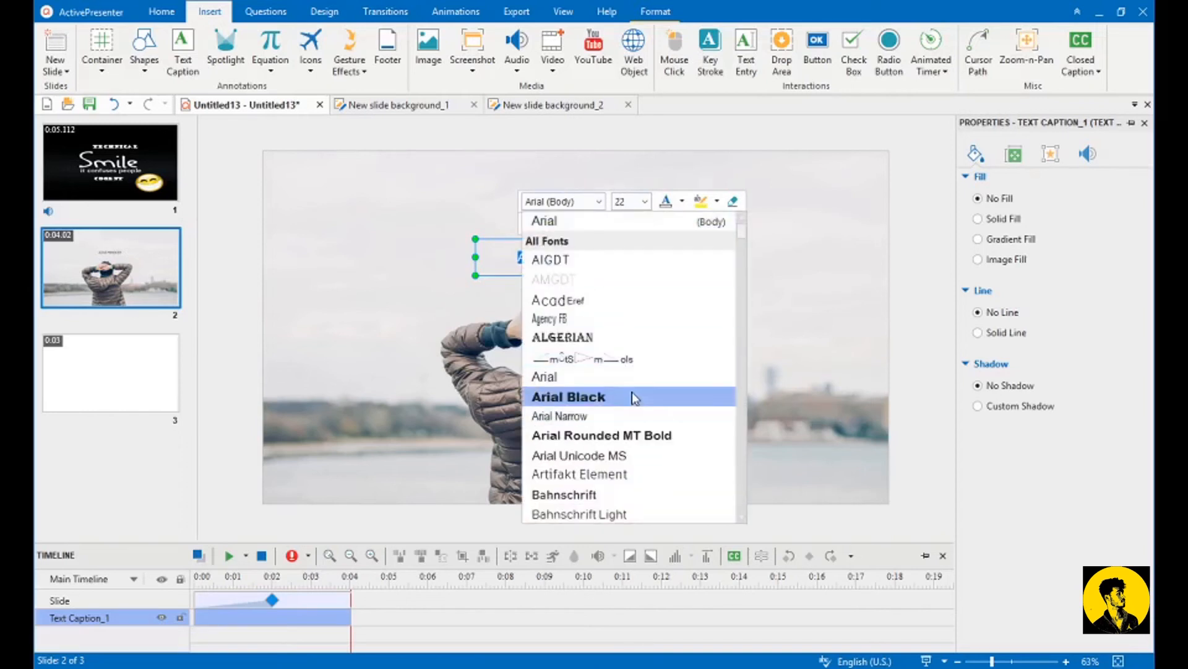
click(616, 396)
click(637, 201)
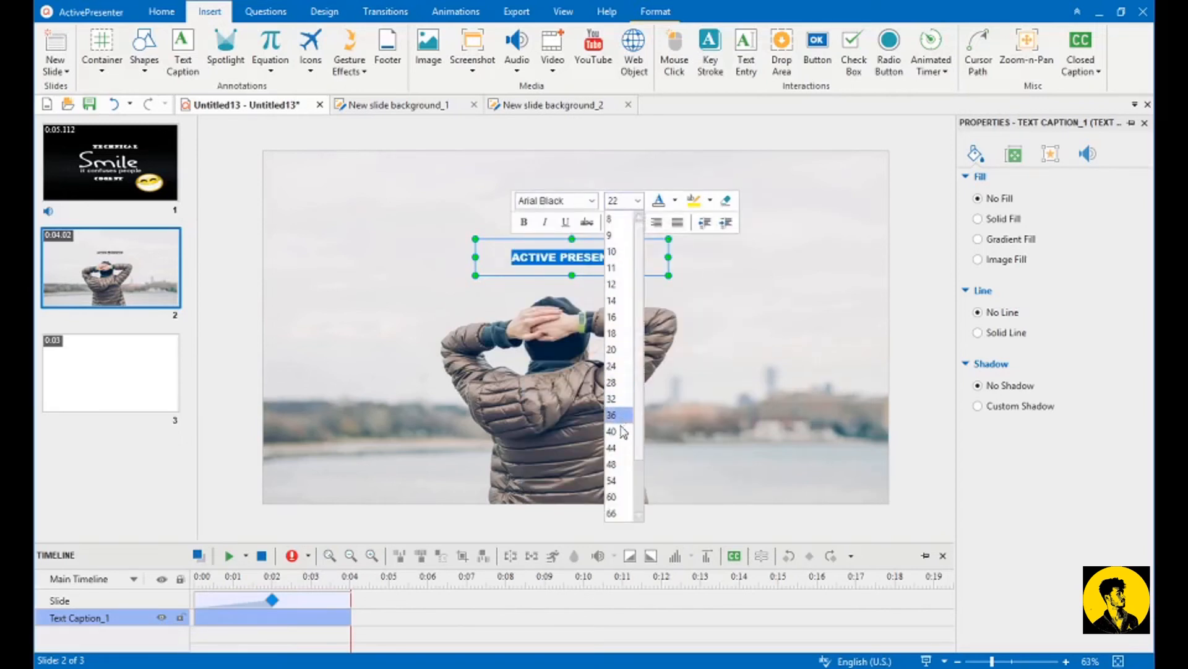
click(621, 399)
click(600, 239)
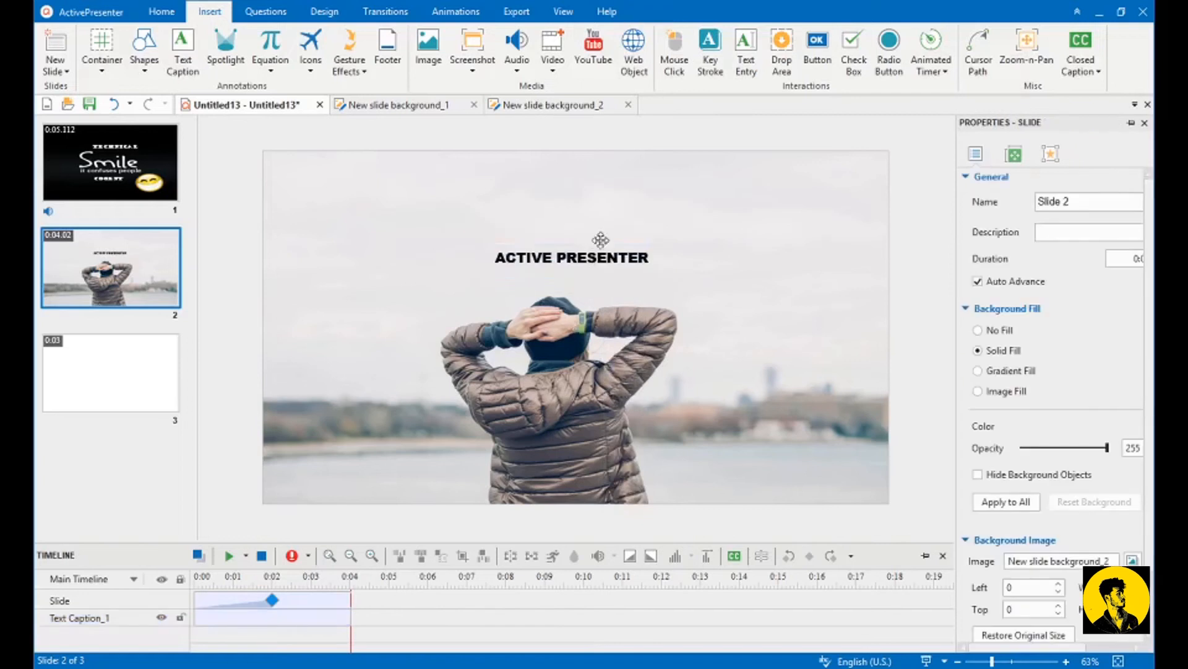
Step: Shift the "ACTIVE PRESENTER" caption slightly up and to the left on the second slide
click(592, 257)
drag(596, 234, 593, 234)
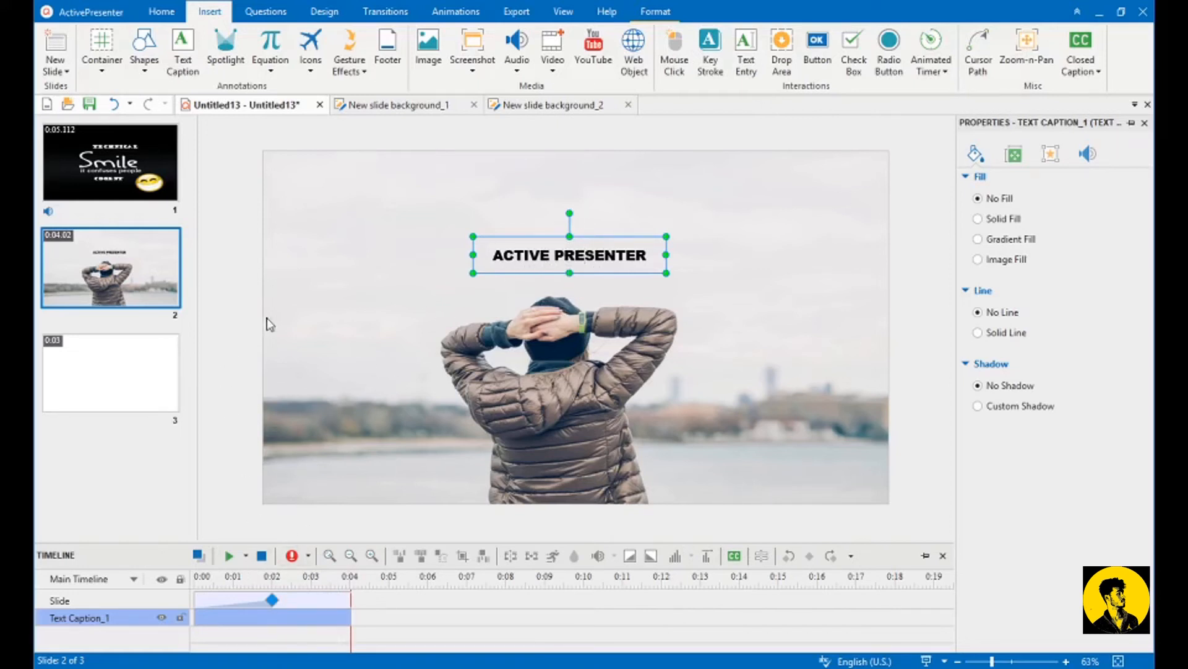
click(323, 306)
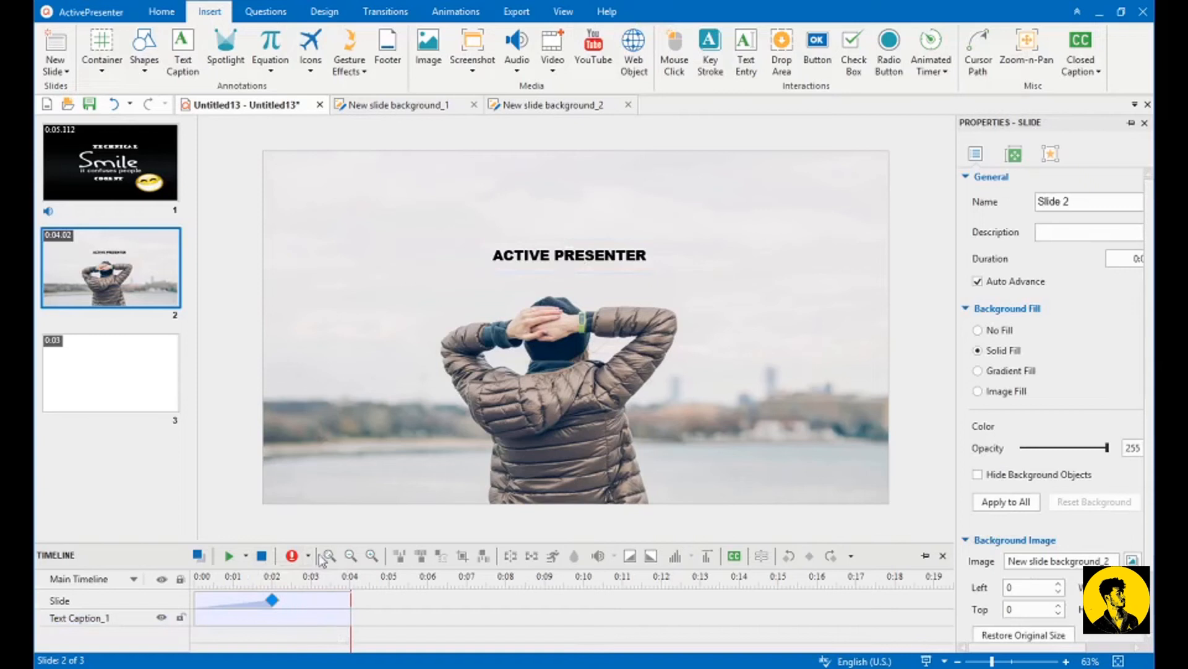
click(556, 254)
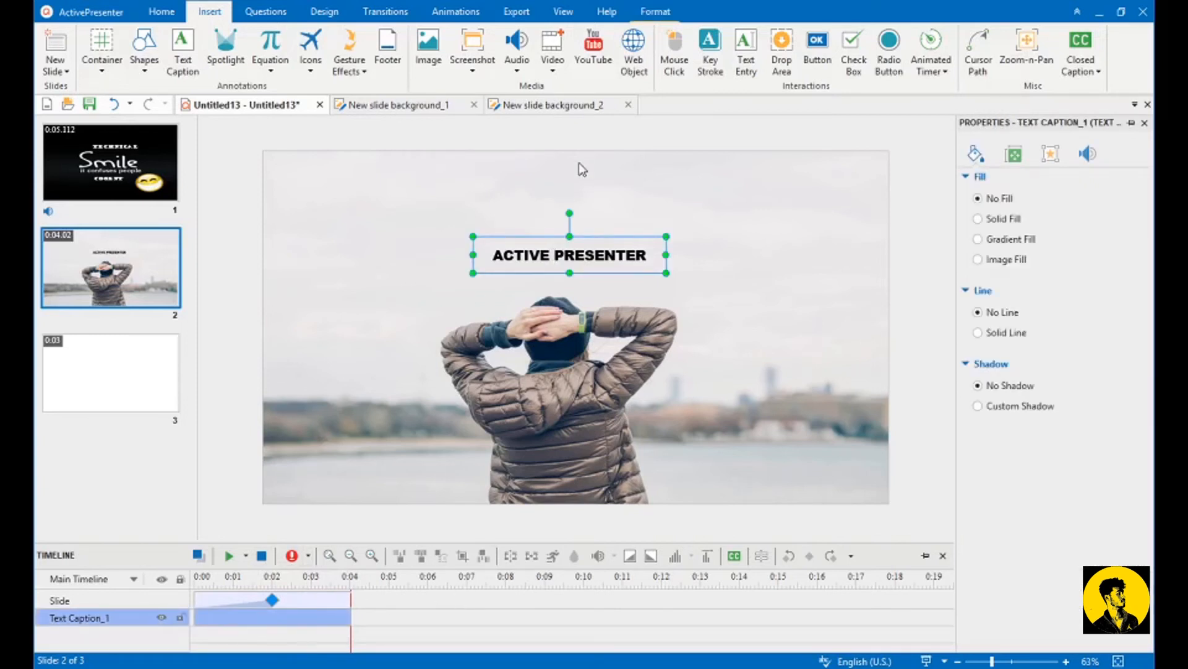
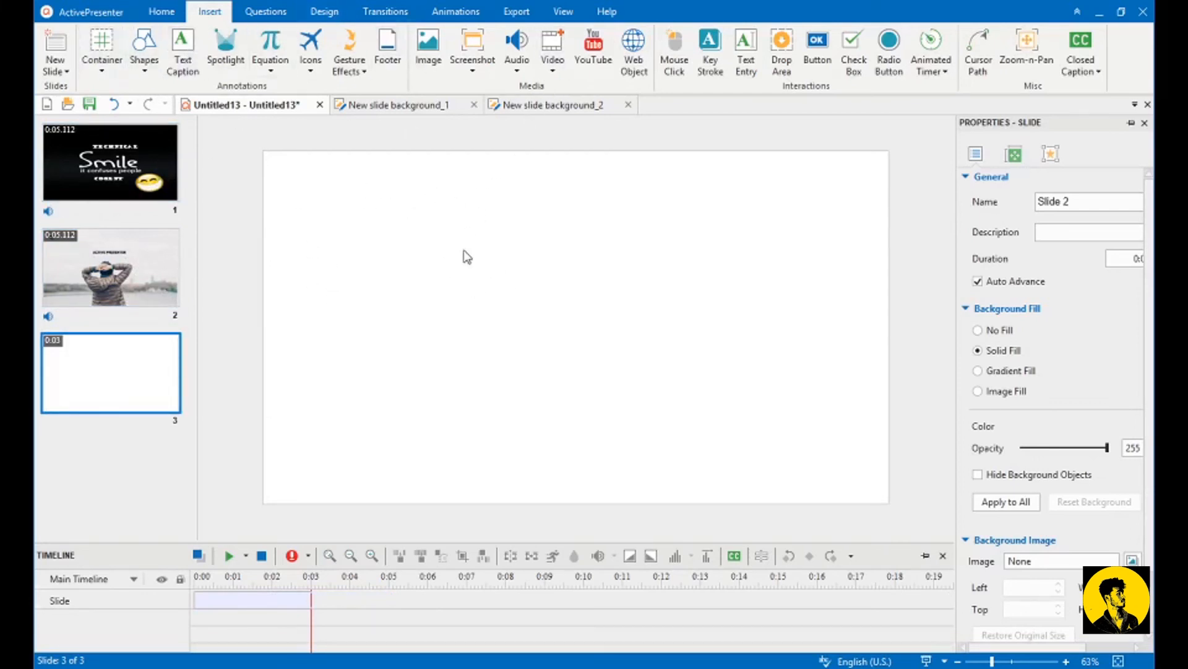
Step: Try inserting the "cake" video from the Downloads folder onto the second slide
click(110, 162)
click(110, 268)
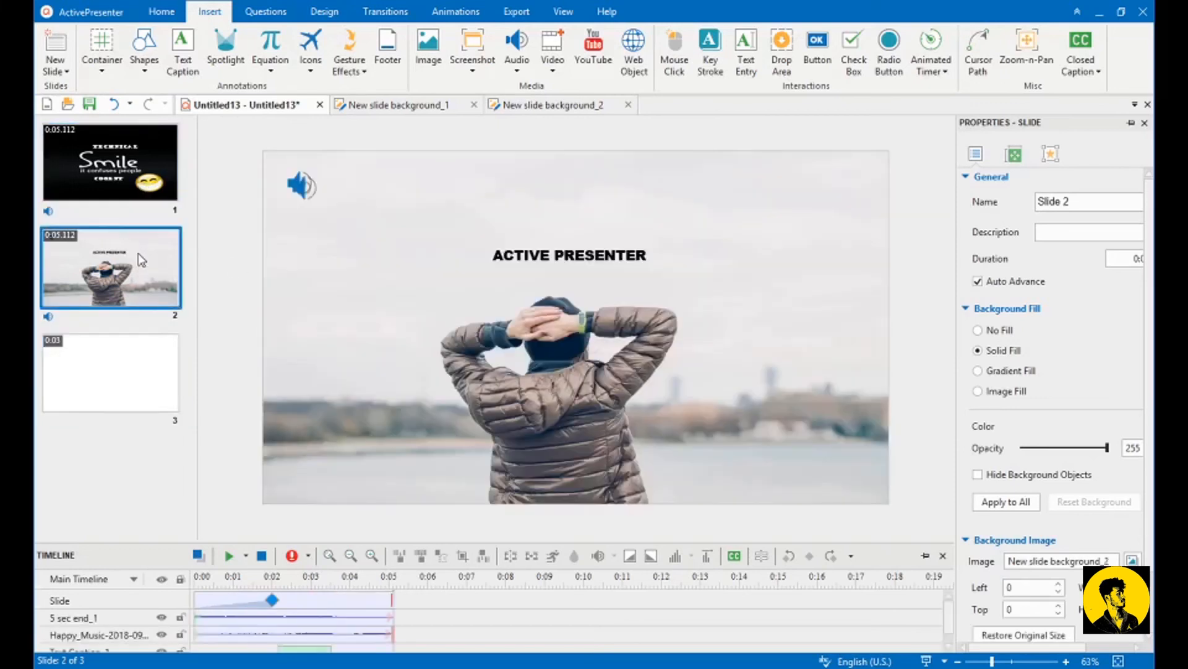
click(554, 66)
click(570, 89)
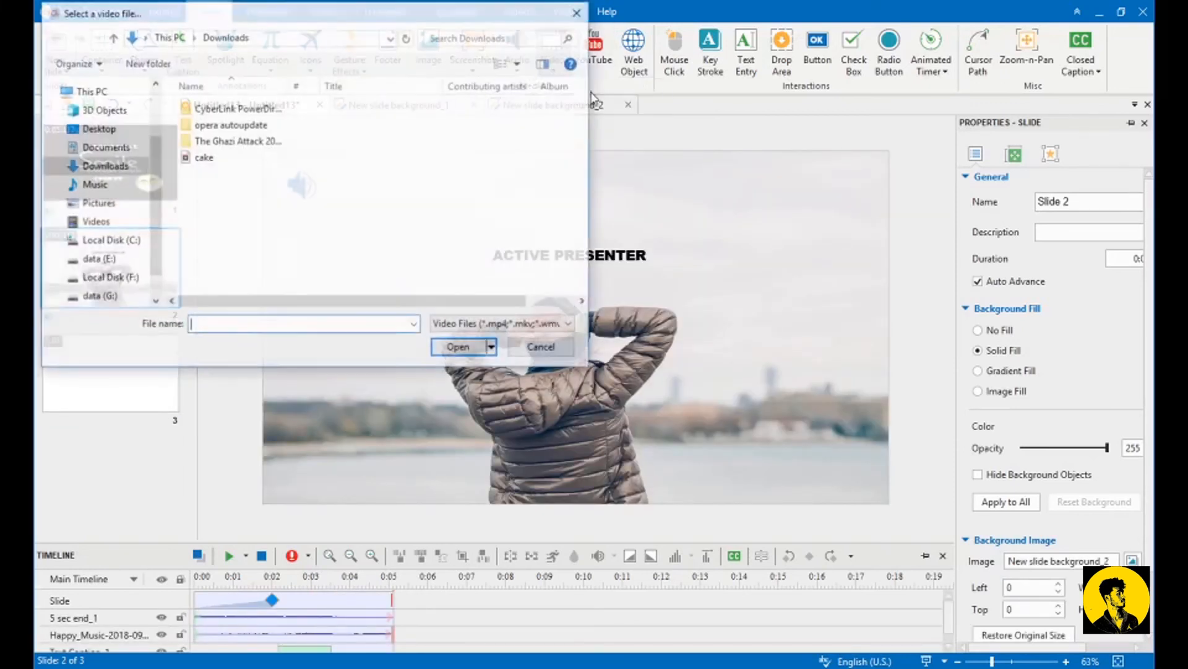
click(246, 160)
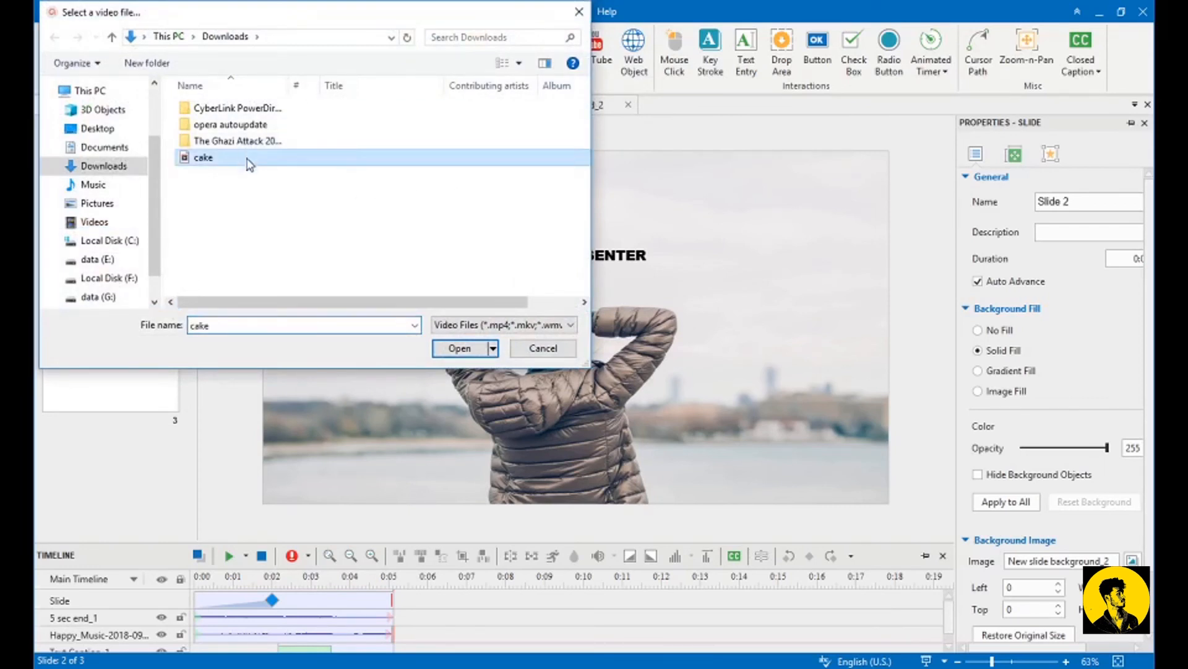
click(442, 350)
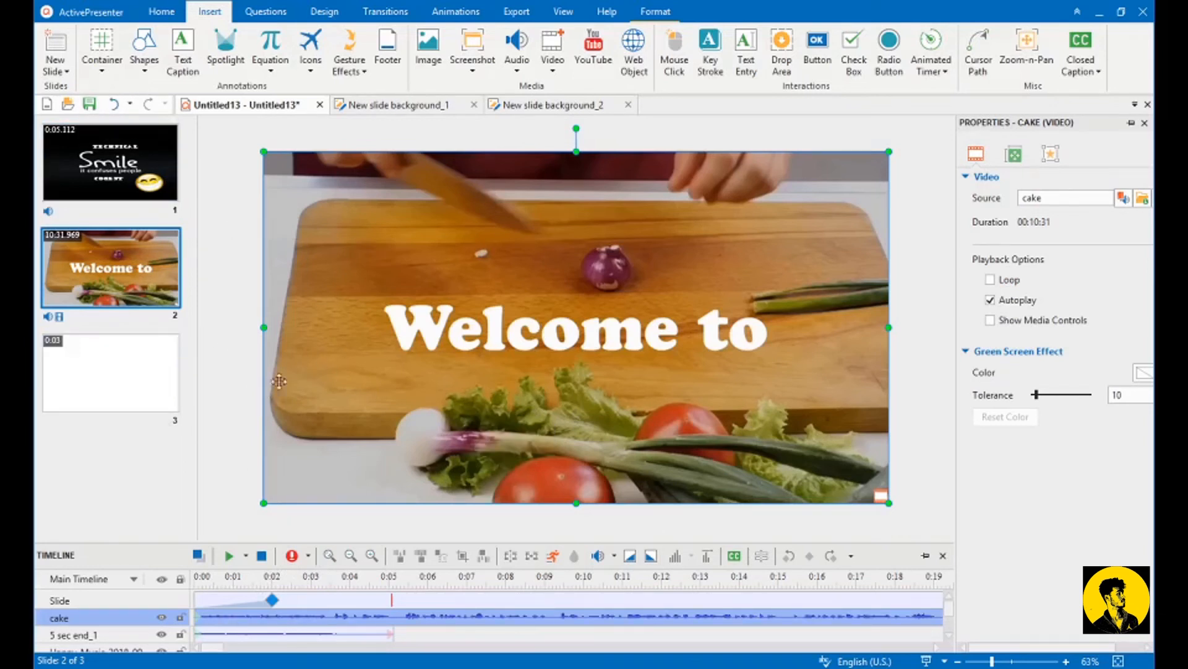
click(115, 105)
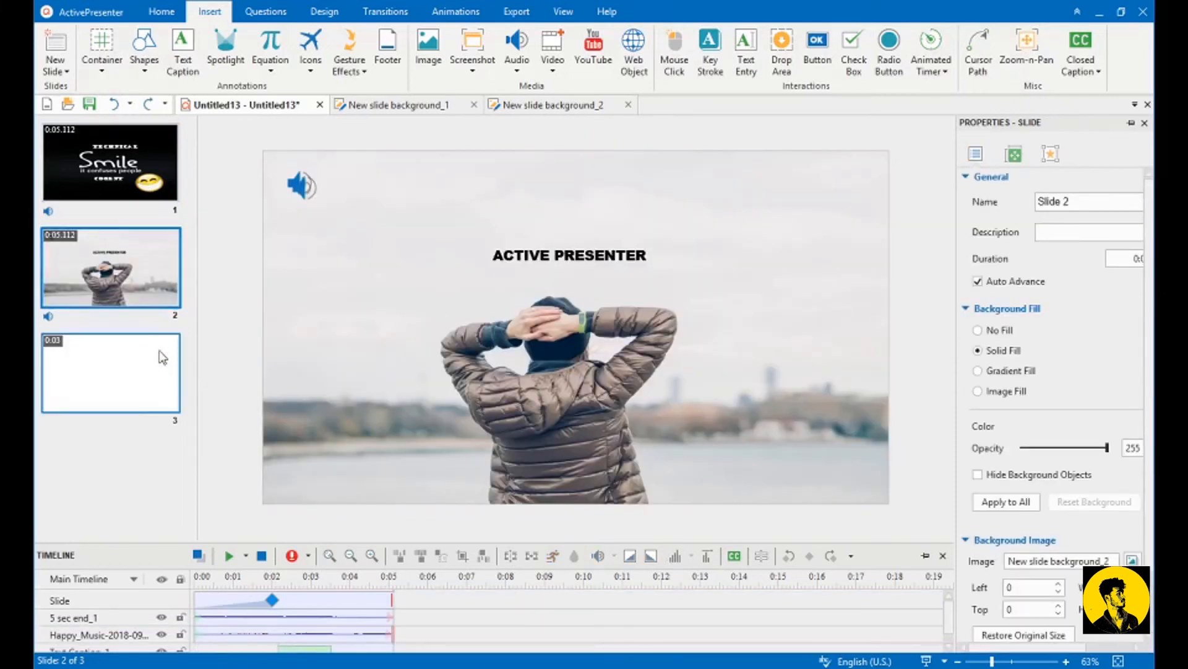
Step: Add a blank slide between the "Smile" slide and the "ACTIVE PRESENTER" slide
click(147, 392)
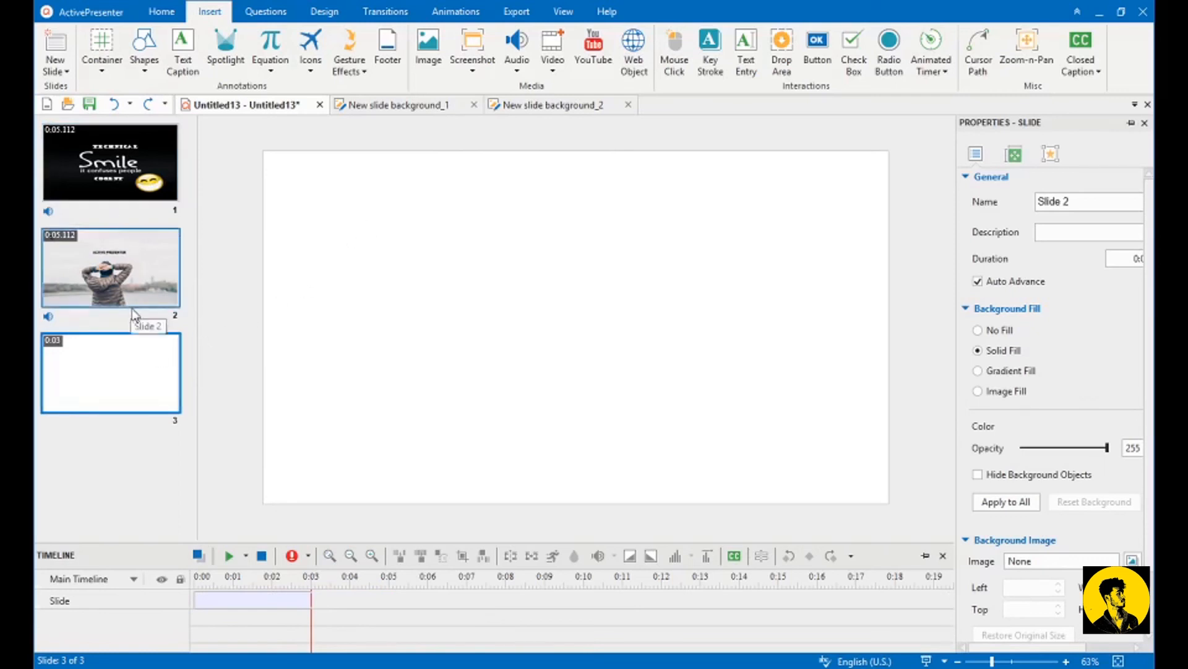
click(126, 260)
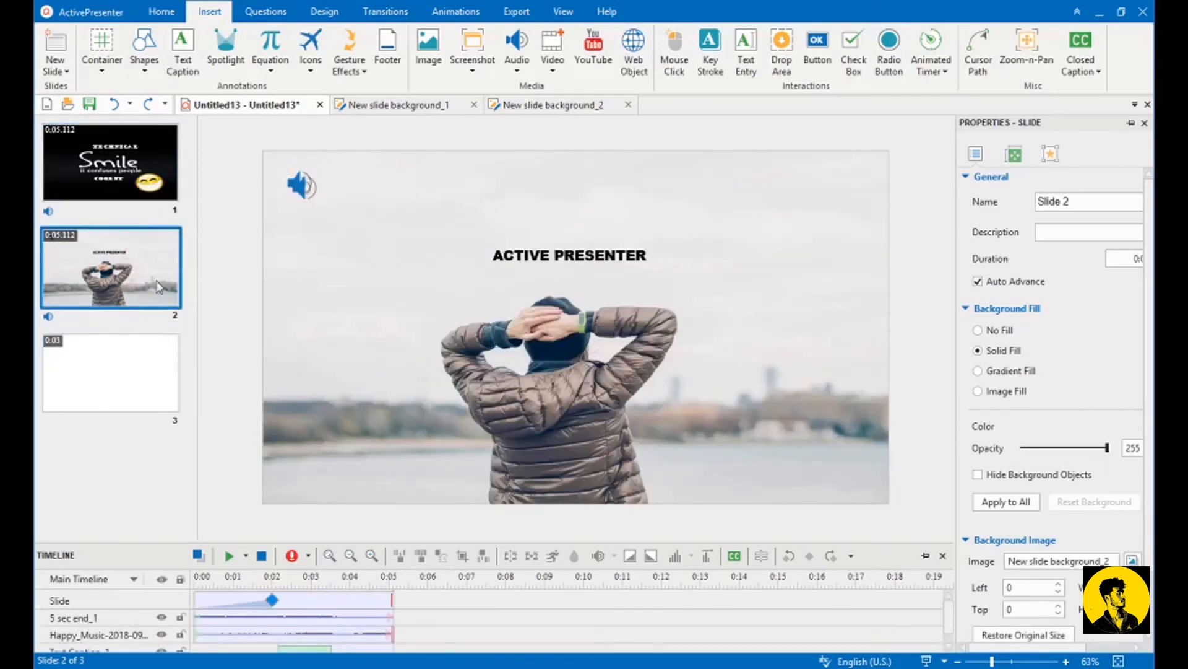
click(111, 183)
right_click(111, 183)
click(146, 189)
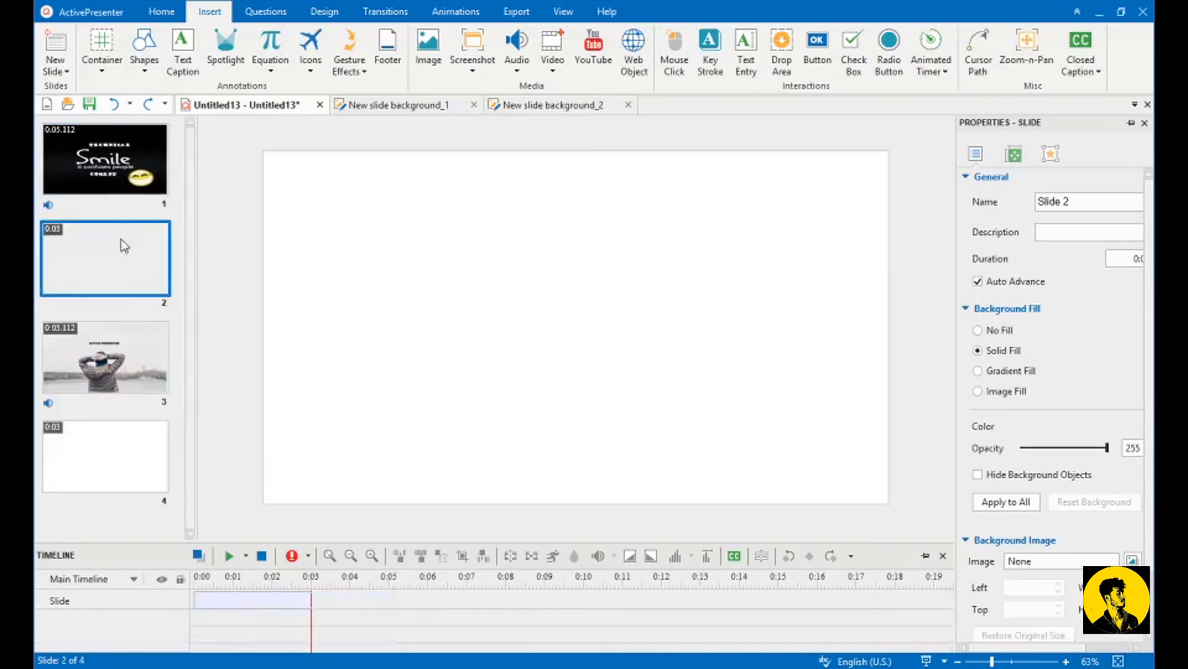
click(130, 325)
click(125, 253)
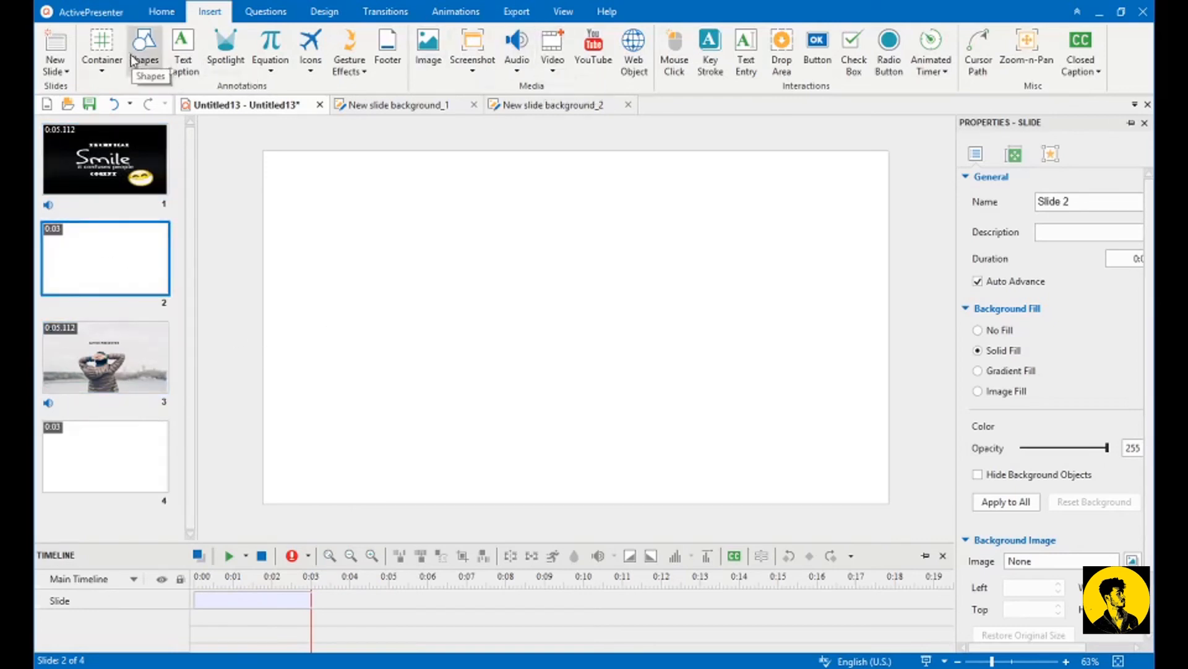
Step: Examine the available insertion, question, design theme, transition and animation tools with the first slide selected
click(160, 15)
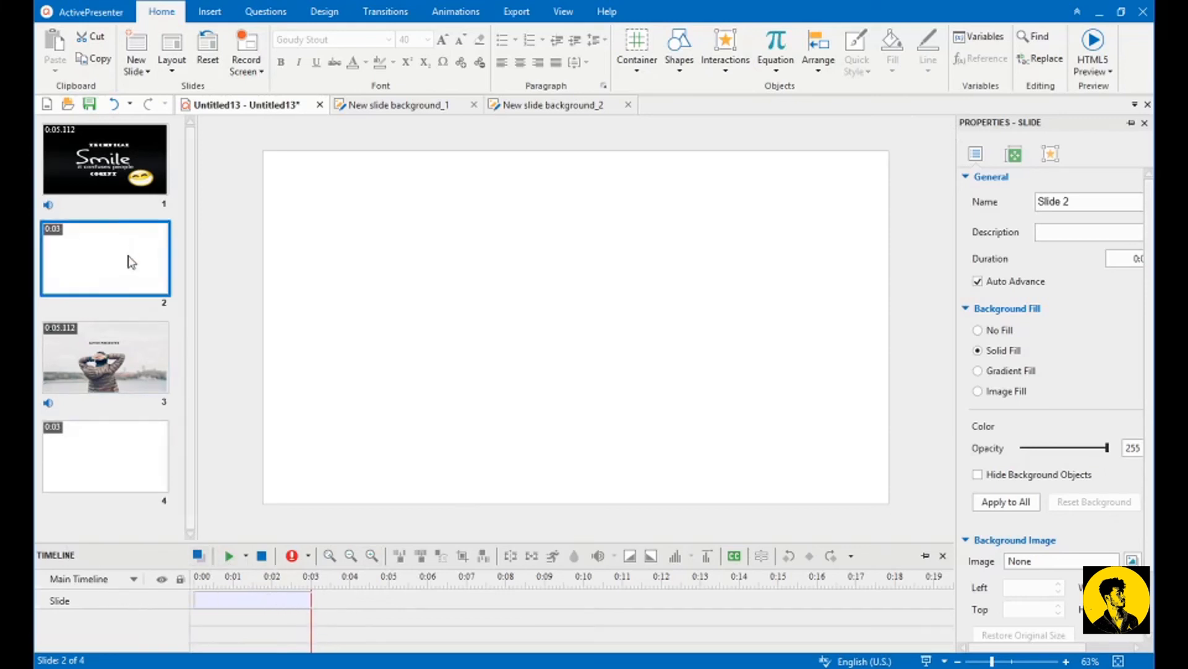
click(129, 177)
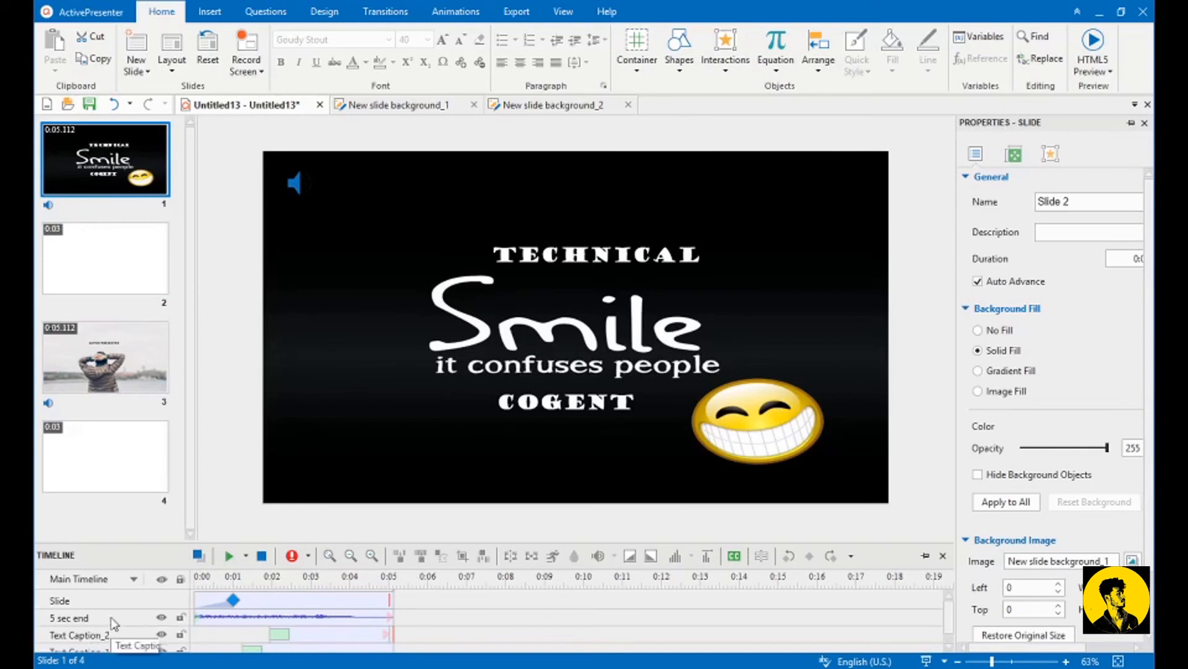
click(209, 11)
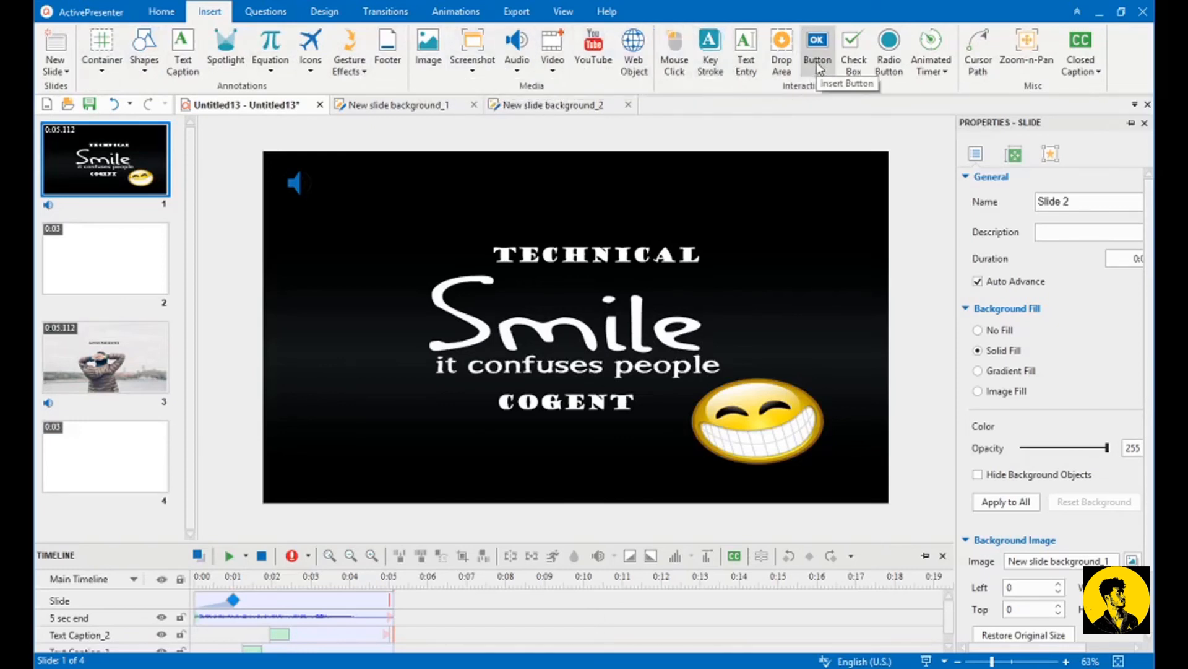
click(268, 13)
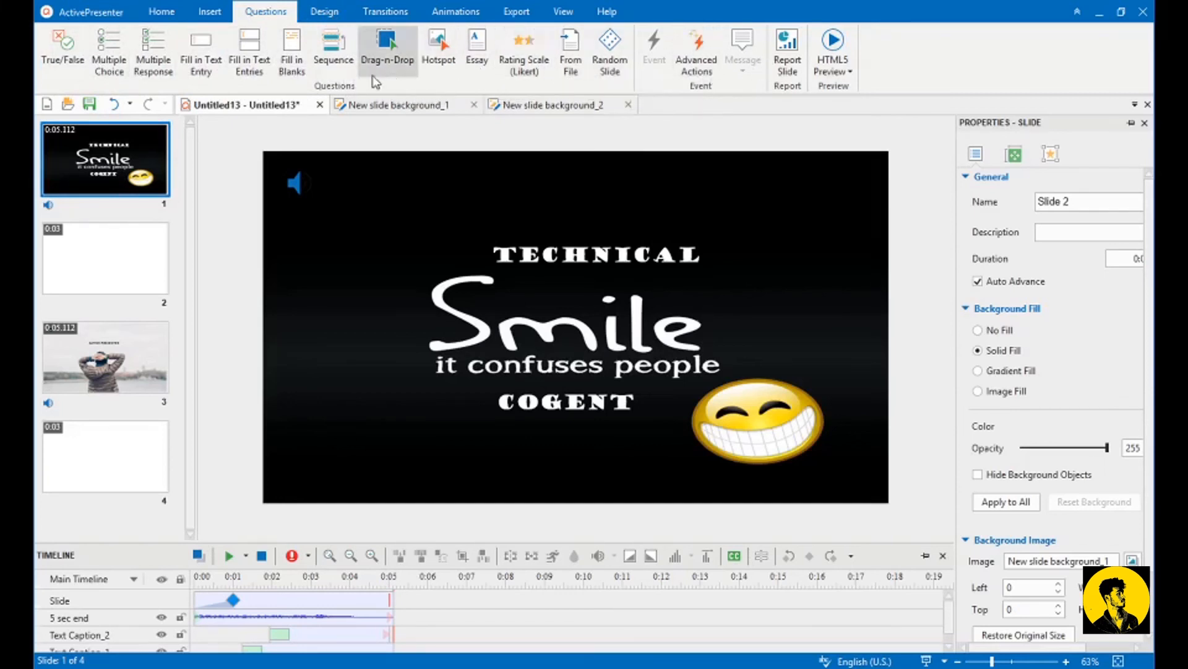
click(323, 13)
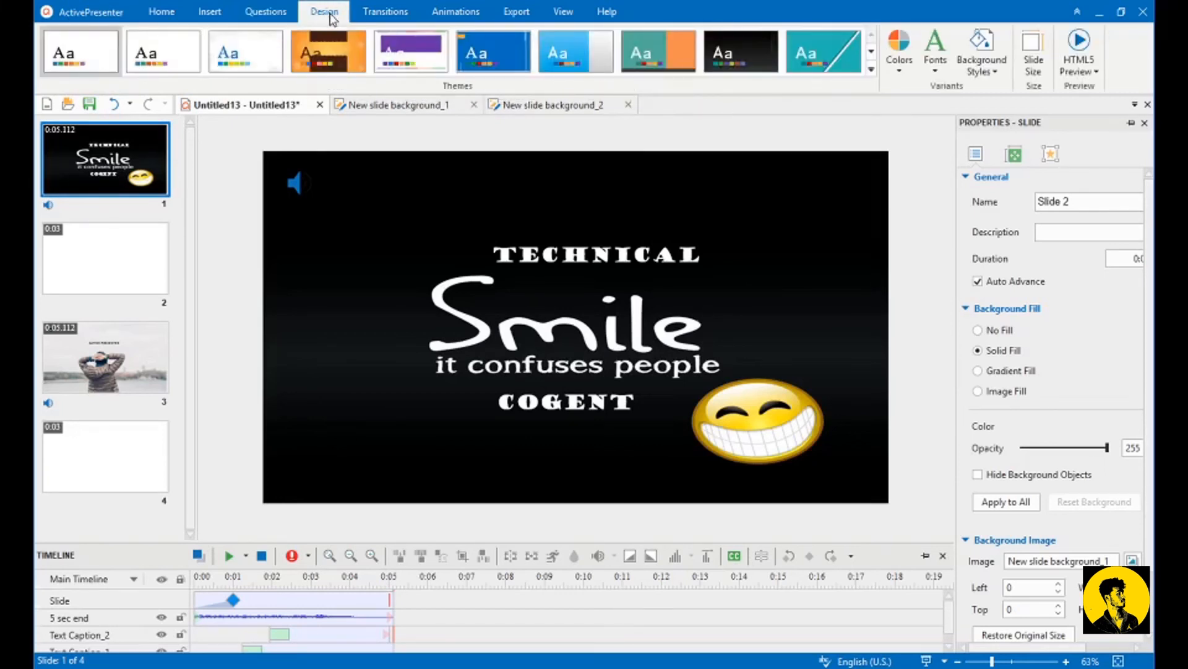
click(371, 15)
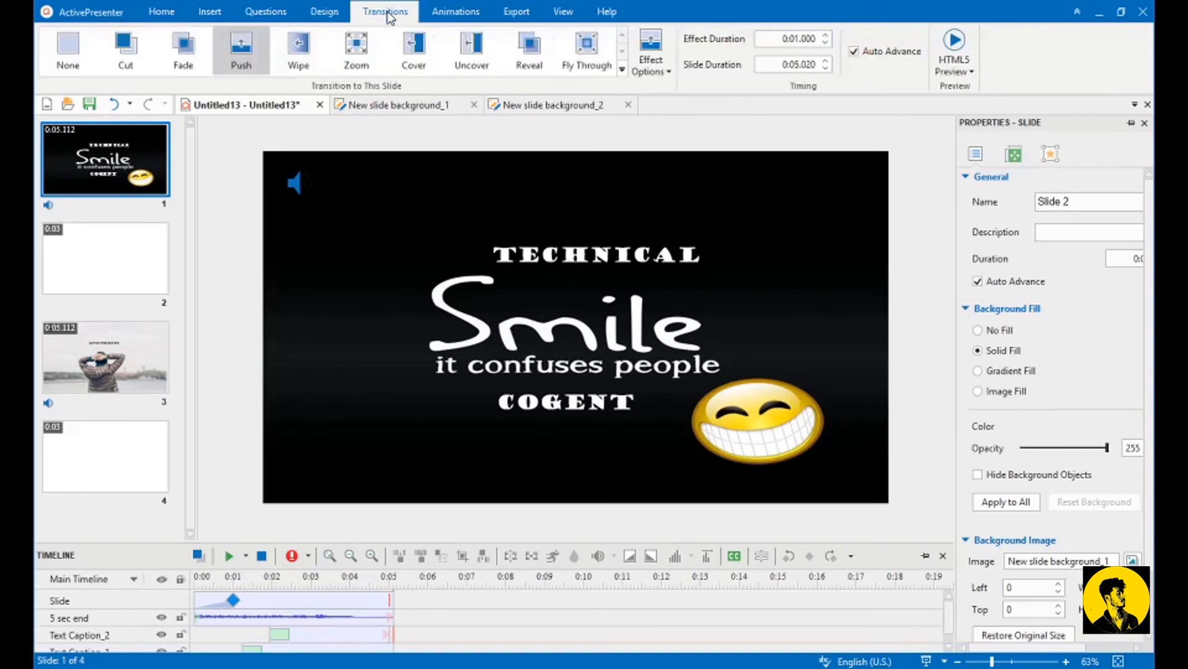
click(463, 15)
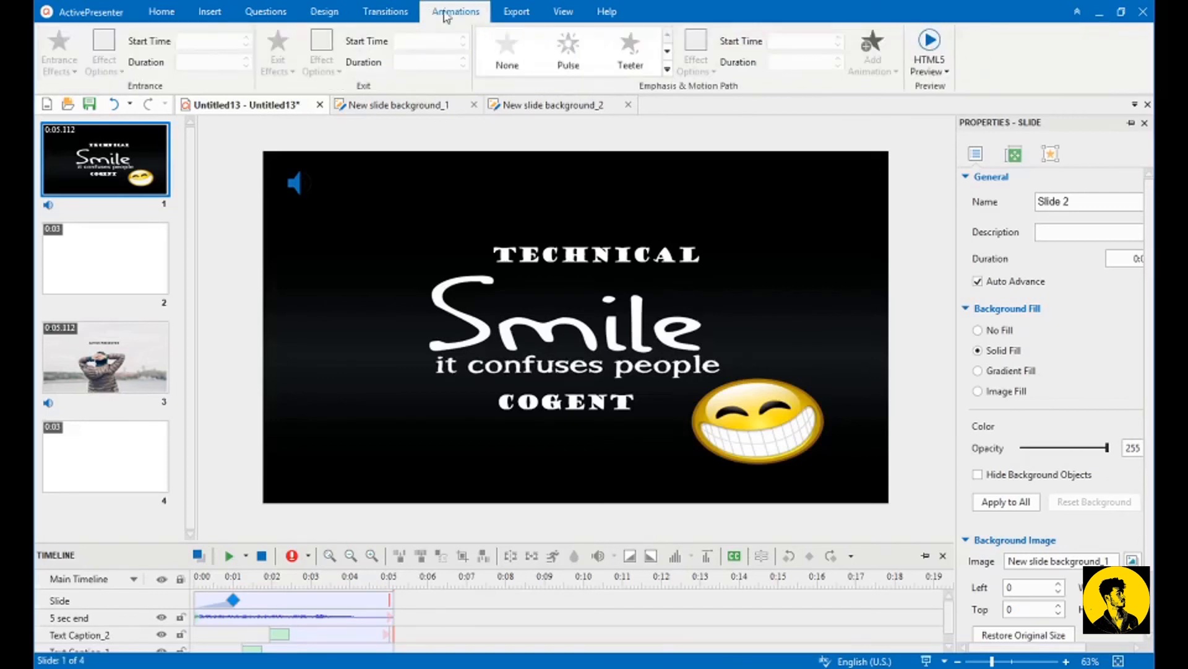
click(161, 12)
Step: Play the timeline preview with all slides selected and again for the first slide alone
click(109, 275)
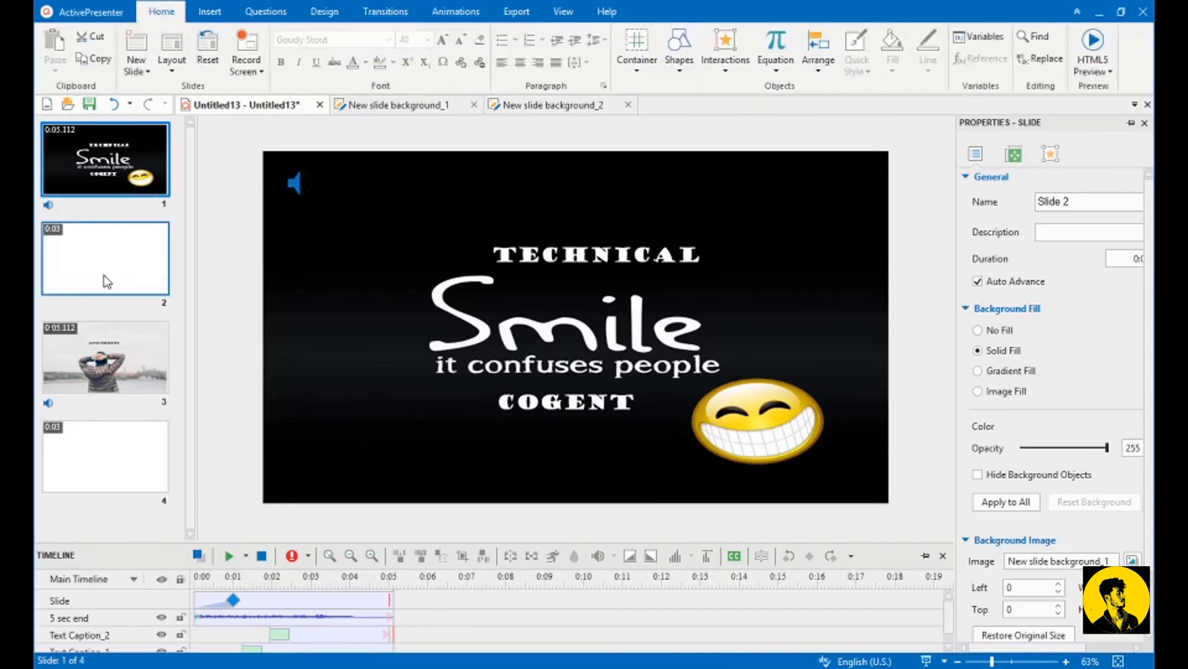
key(ctrl+a)
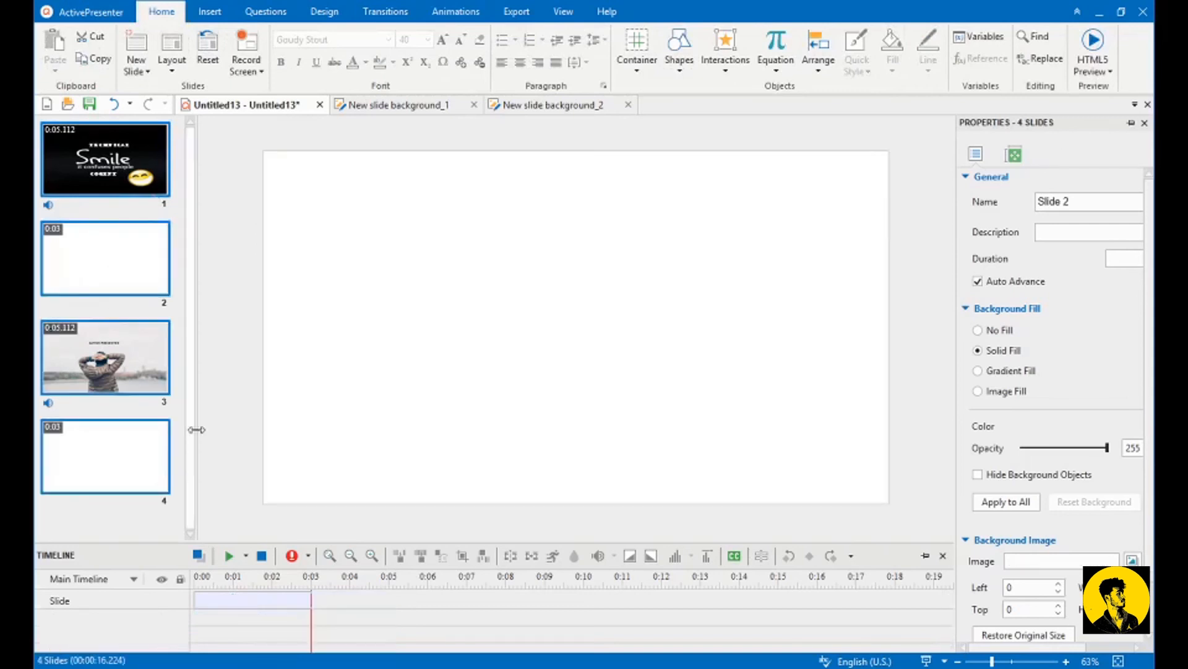
click(228, 558)
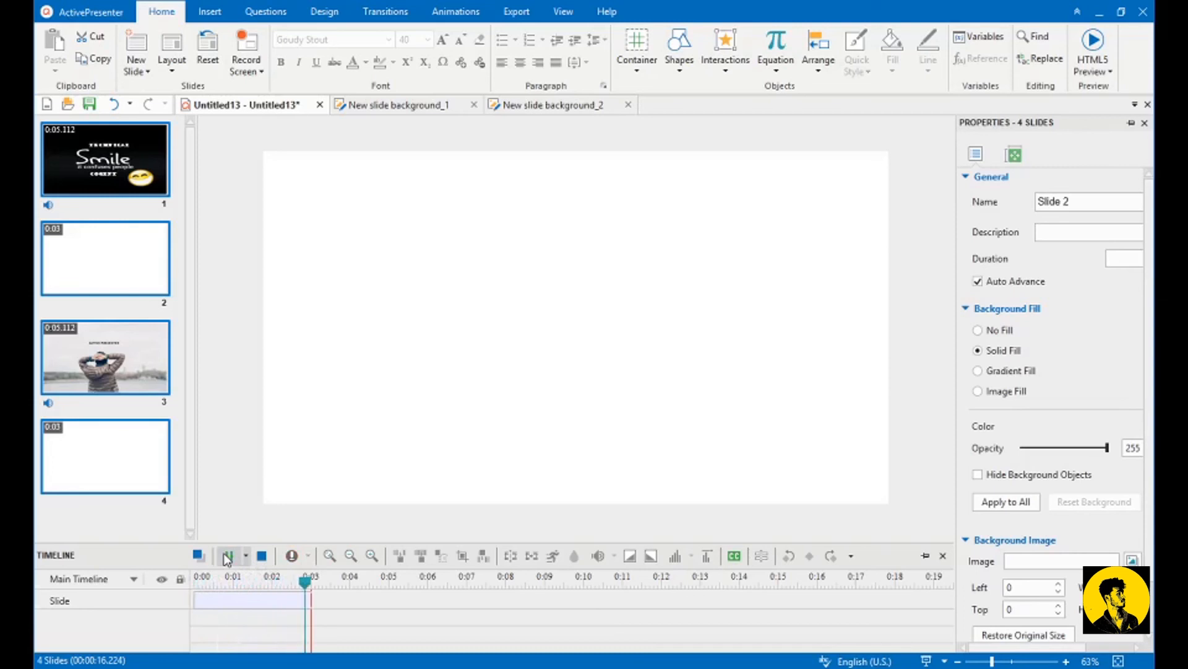
click(105, 357)
click(106, 273)
click(114, 180)
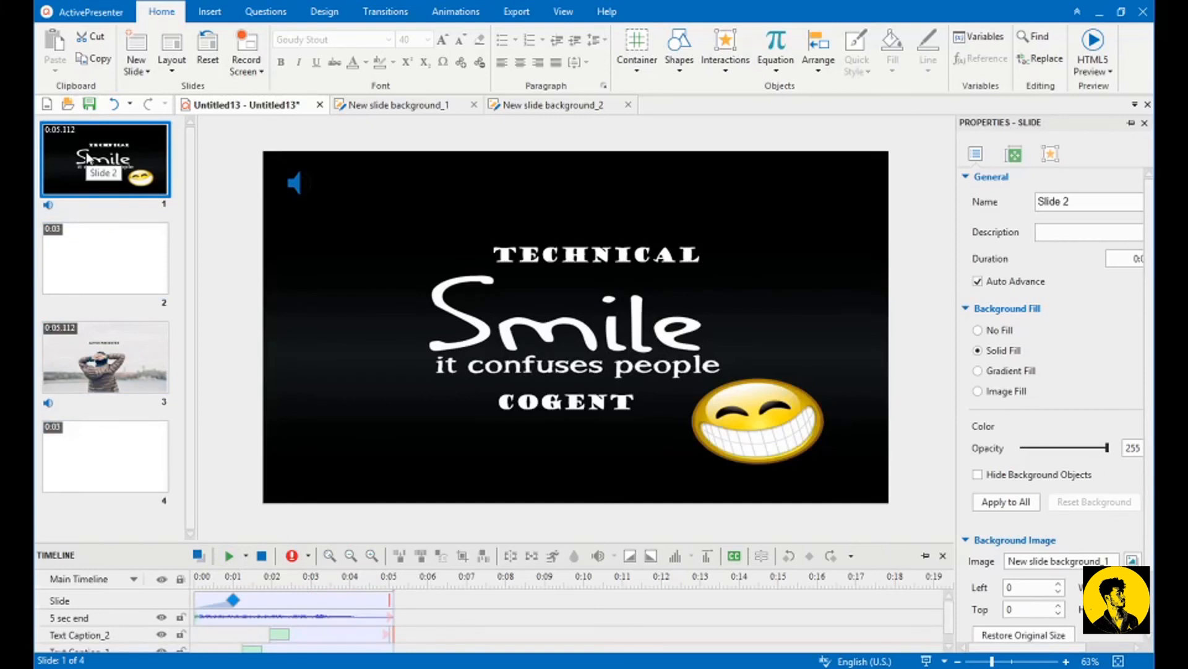
click(228, 556)
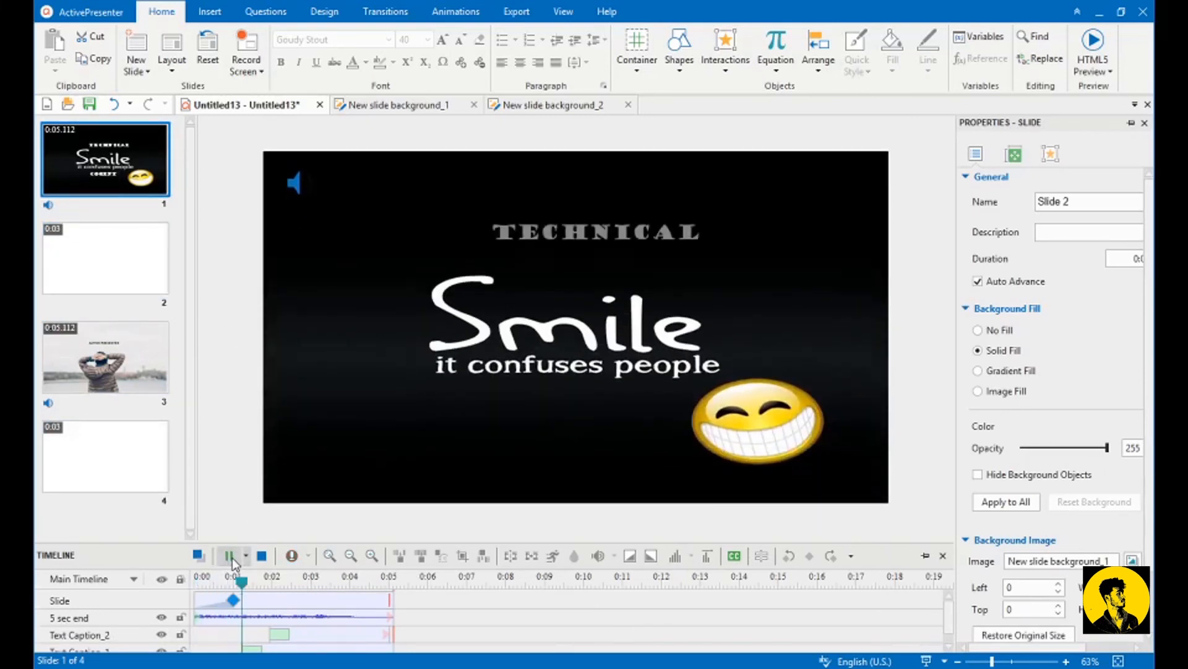
Step: Delete the two blank slides, leaving only the "Smile" and "ACTIVE PRESENTER" slides
right_click(88, 250)
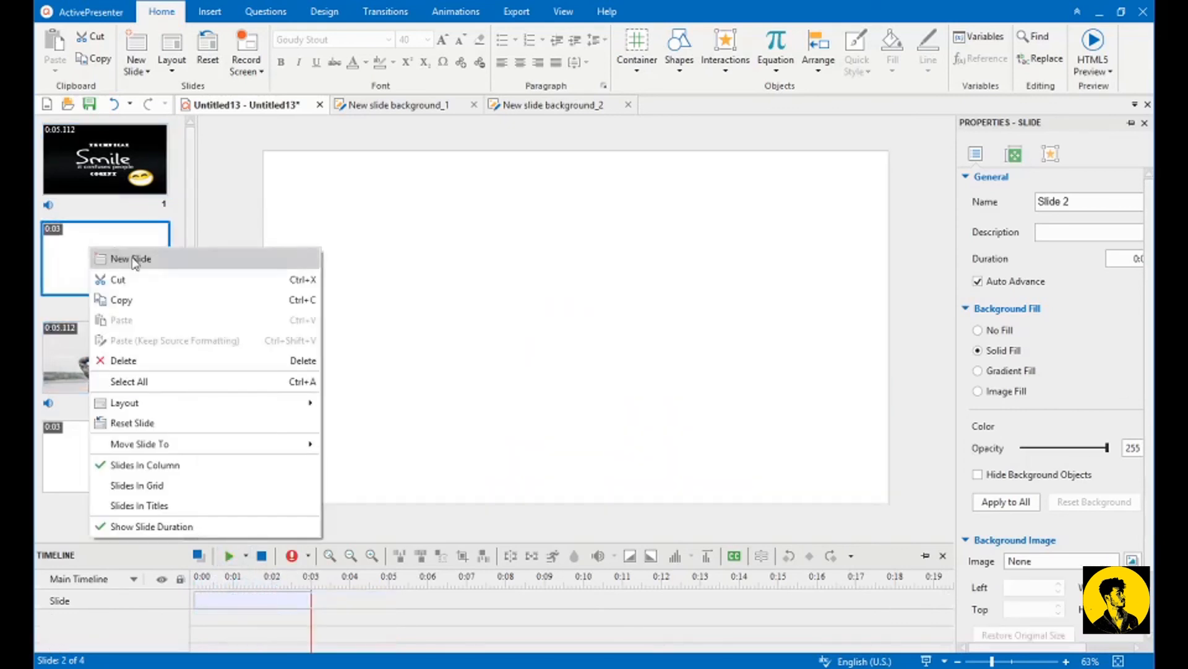
click(127, 360)
click(95, 369)
right_click(98, 369)
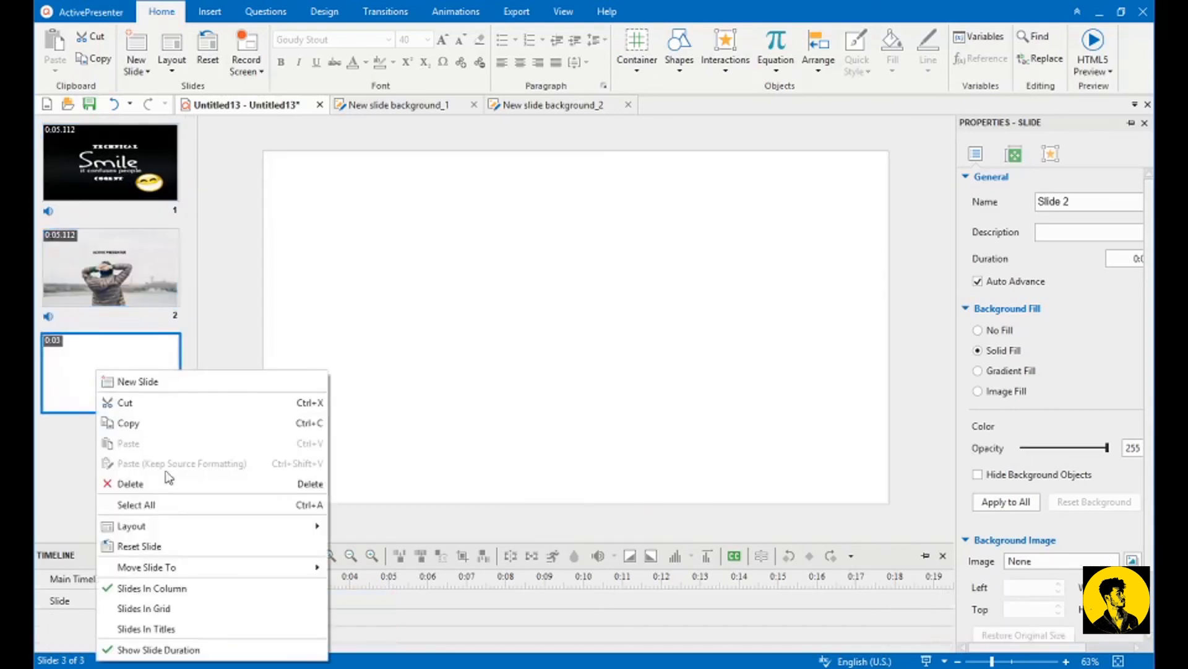
click(166, 484)
Step: Export the two-slide presentation as an MP4 video at 1920 by 1080, 30 frames per second, with audio
click(112, 186)
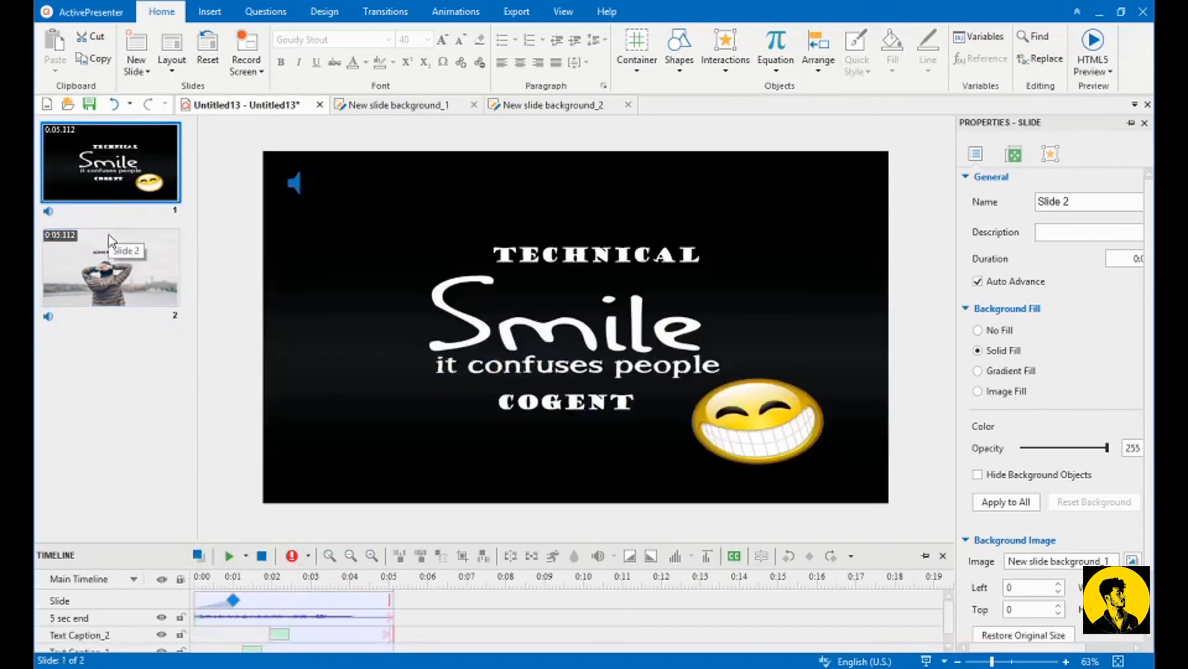
click(109, 236)
click(151, 171)
click(516, 11)
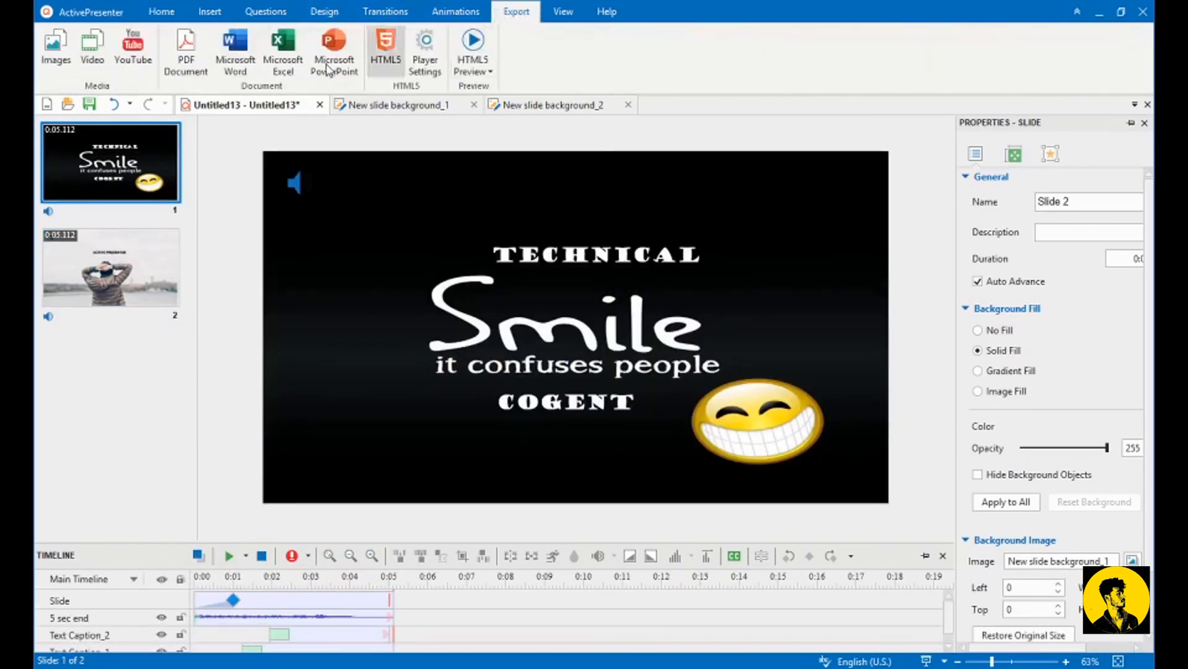
click(92, 62)
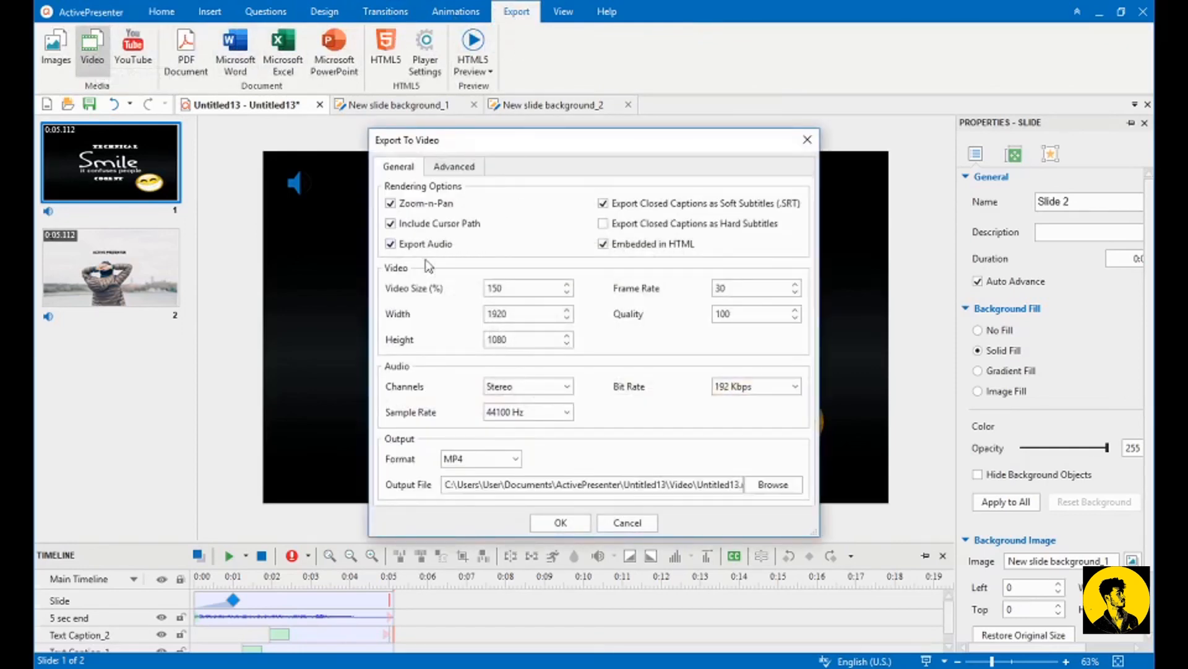
click(564, 525)
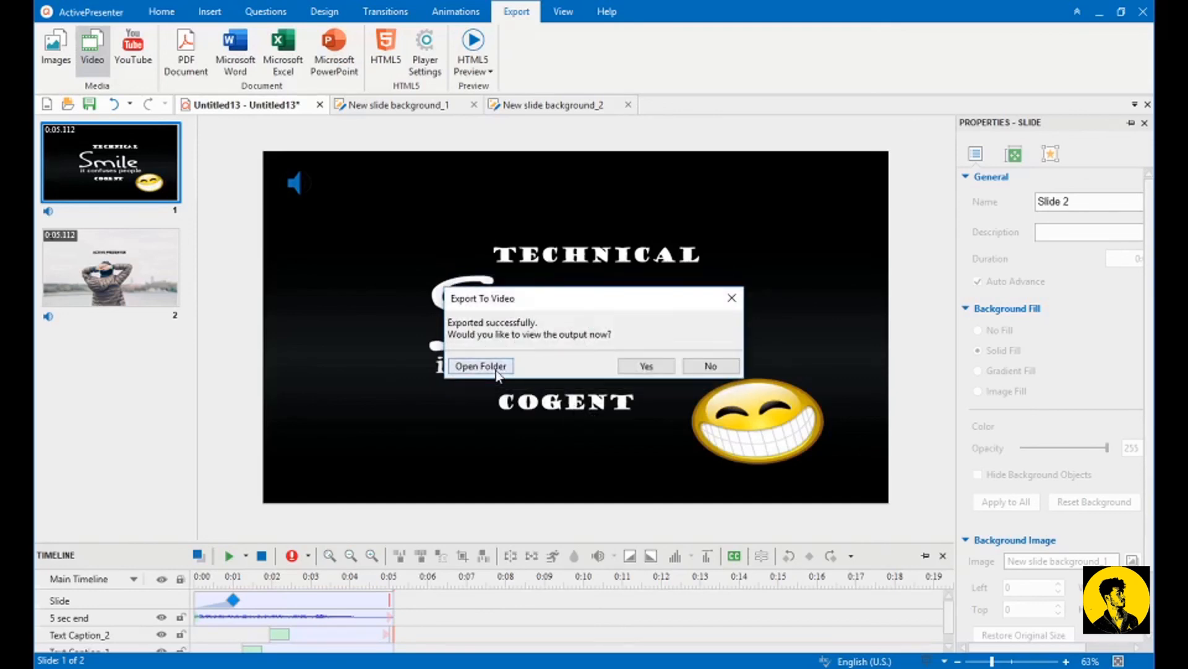
Step: Open the export's output folder, play the exported Untitled13 video in Movies & TV, and close the player
click(497, 369)
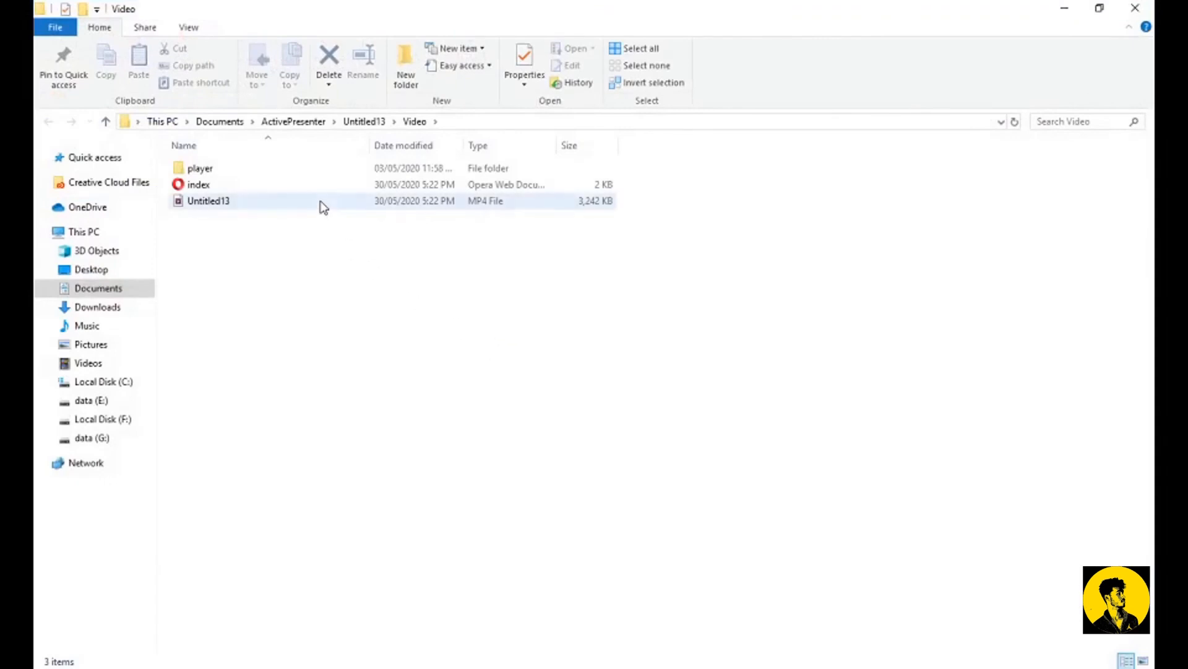
double_click(321, 202)
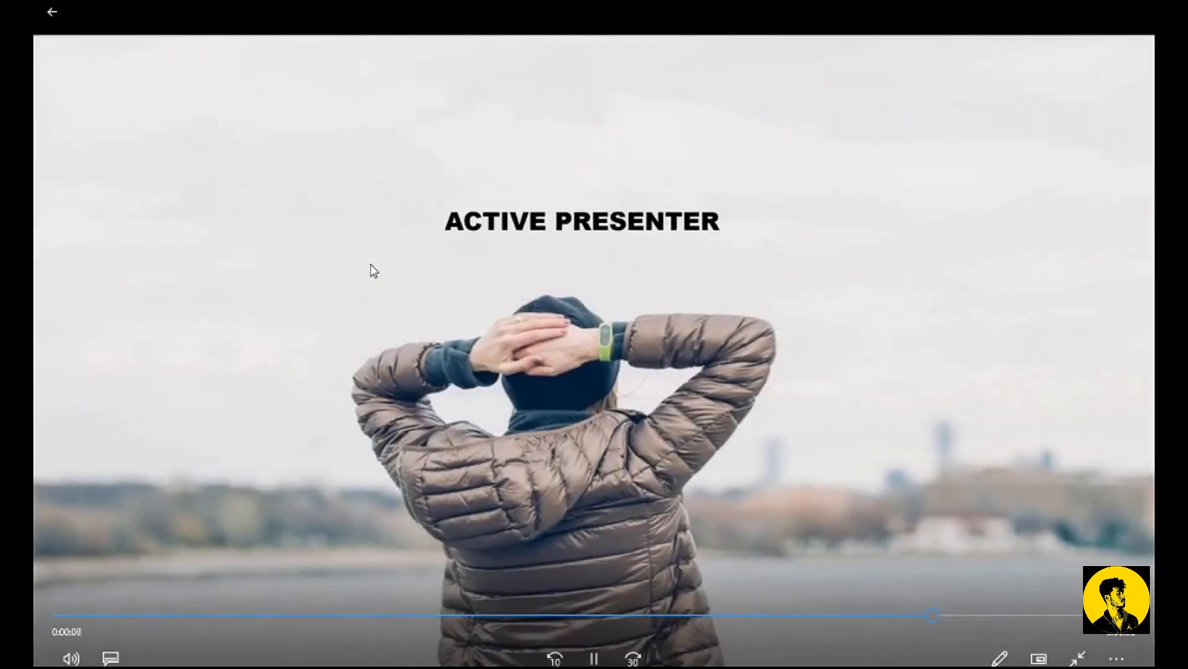
click(1078, 658)
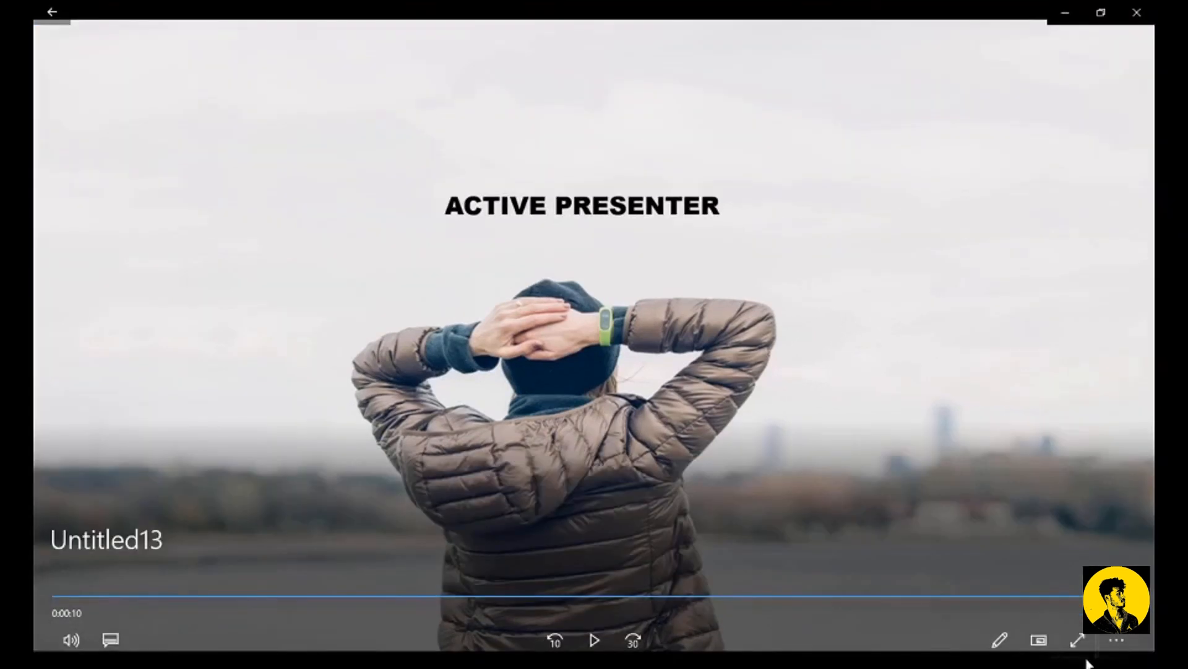
click(1077, 642)
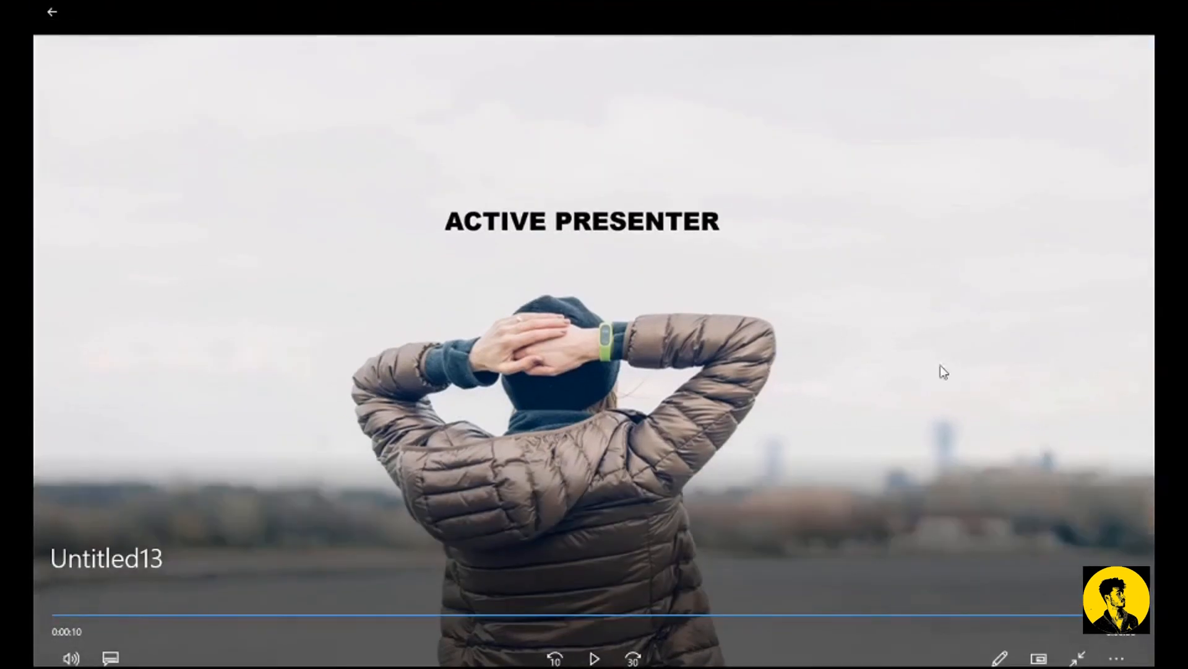
click(56, 12)
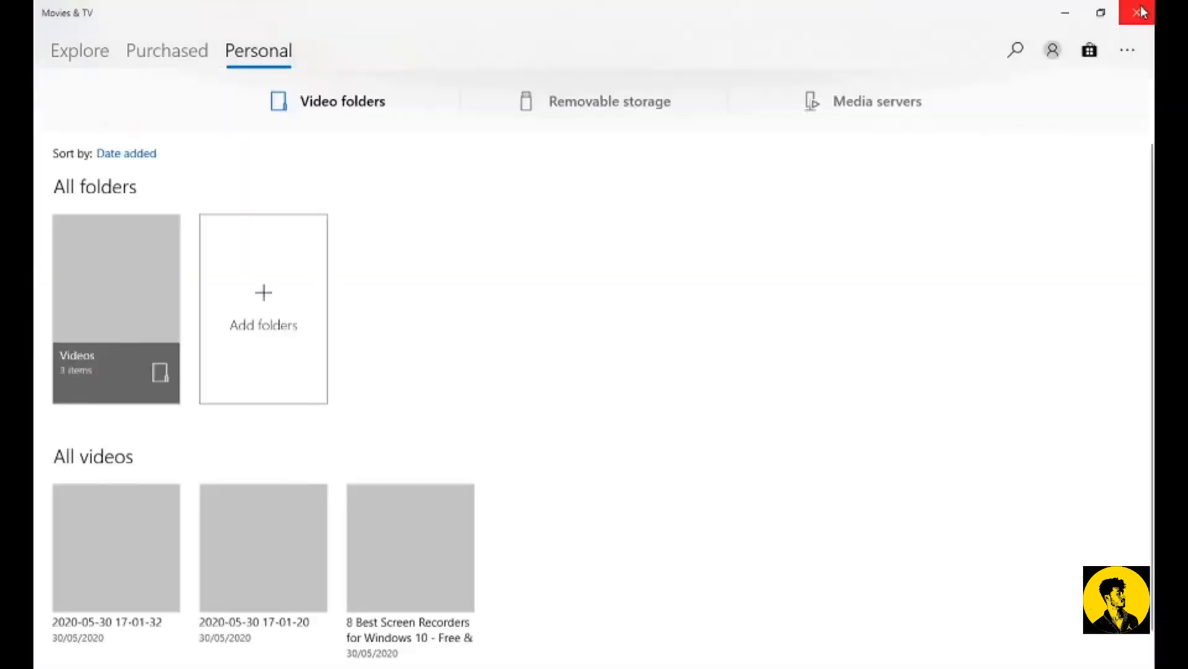
click(1121, 13)
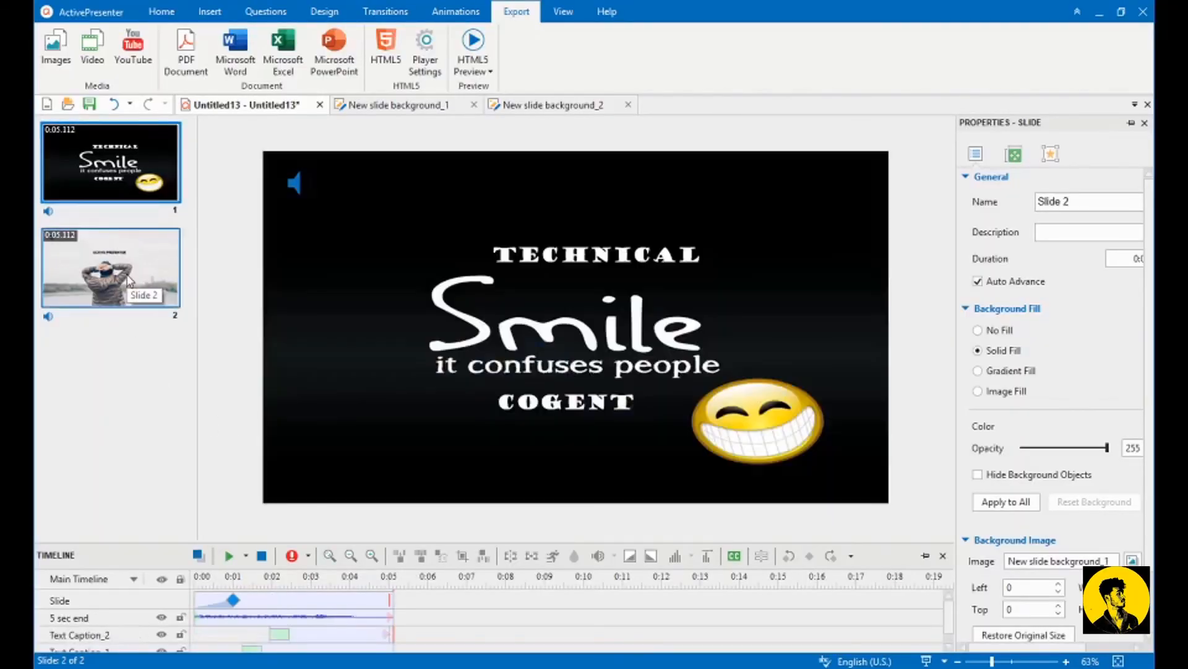
Step: Examine the transition, design, question, insertion, animation and export tools with the "ACTIVE PRESENTER" slide selected
click(120, 245)
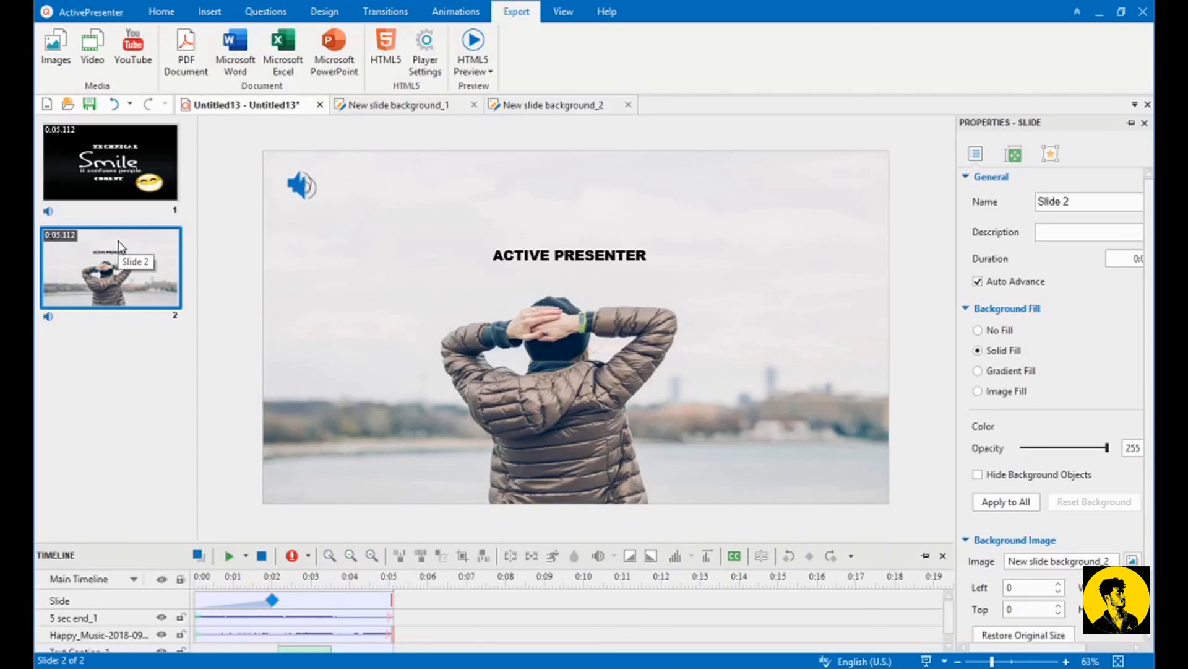
click(387, 12)
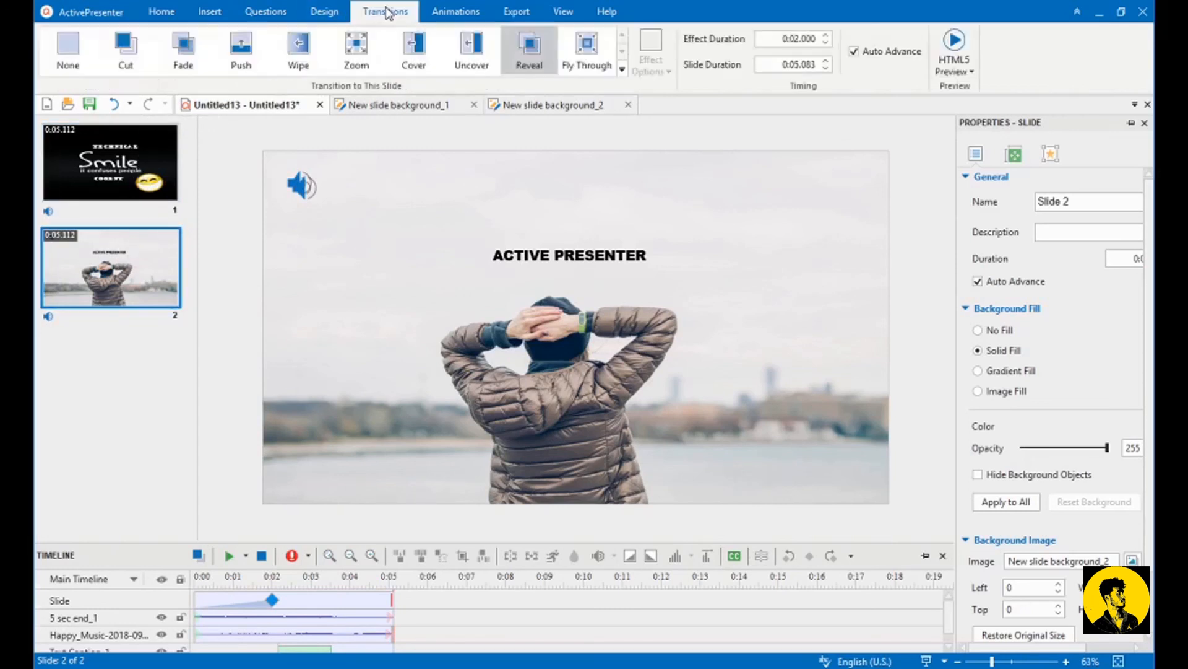
click(325, 12)
click(260, 11)
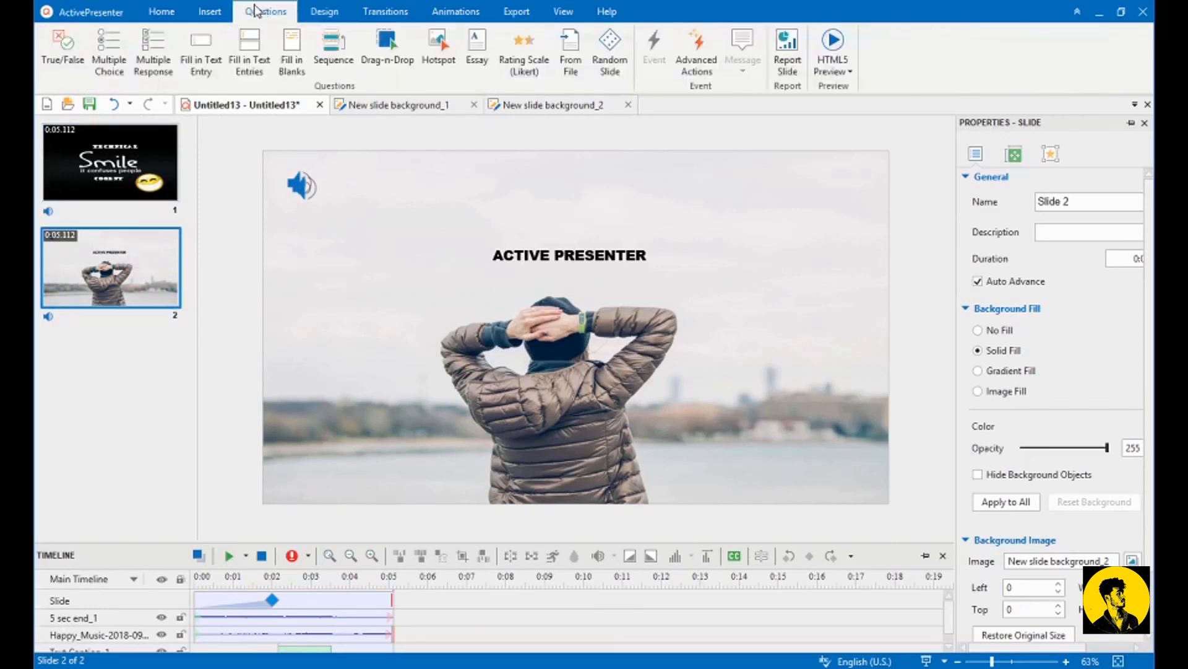
click(217, 11)
click(165, 14)
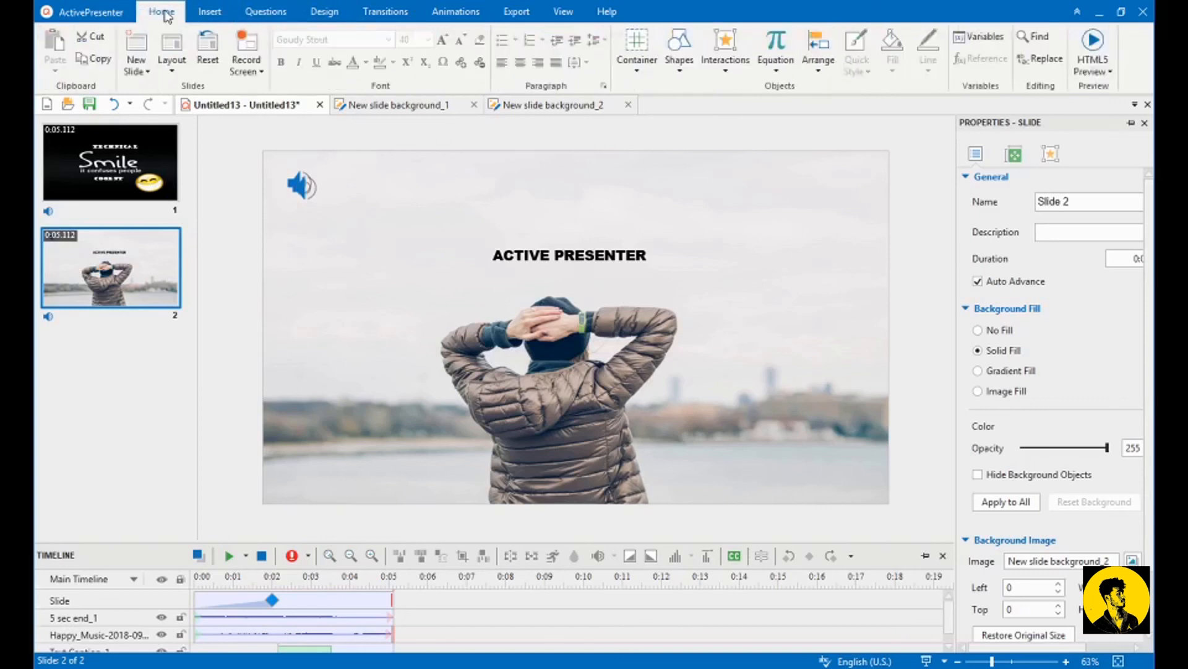
click(222, 15)
click(259, 14)
click(322, 12)
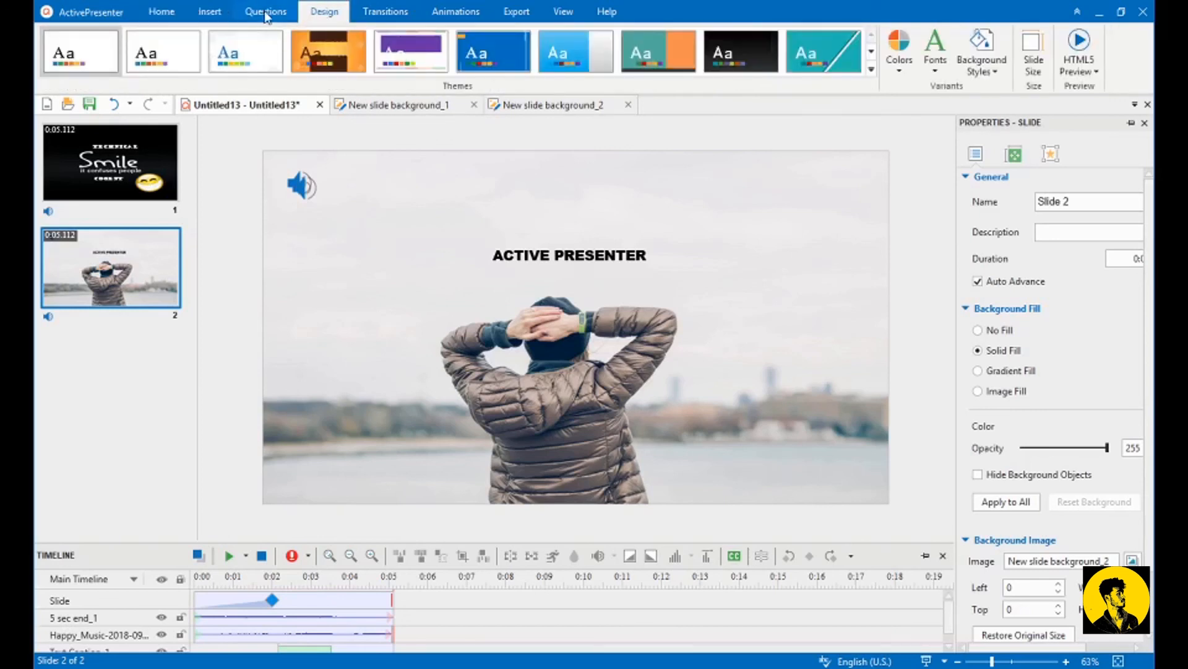
click(267, 16)
click(385, 14)
click(452, 12)
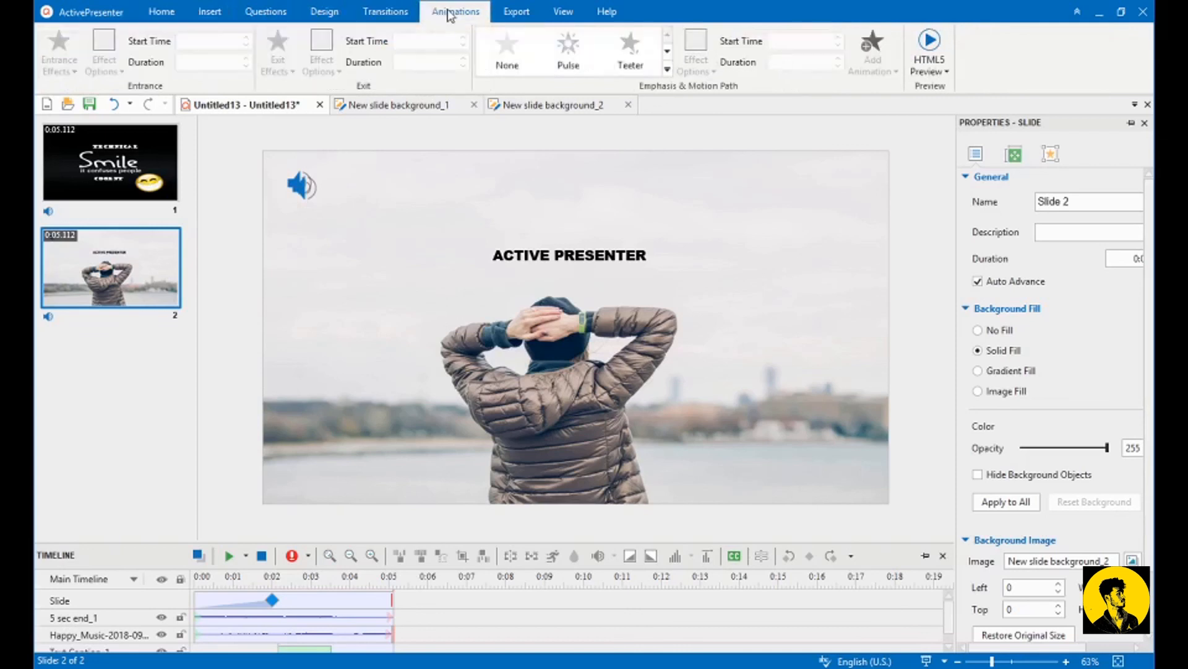
click(516, 14)
click(563, 13)
click(516, 12)
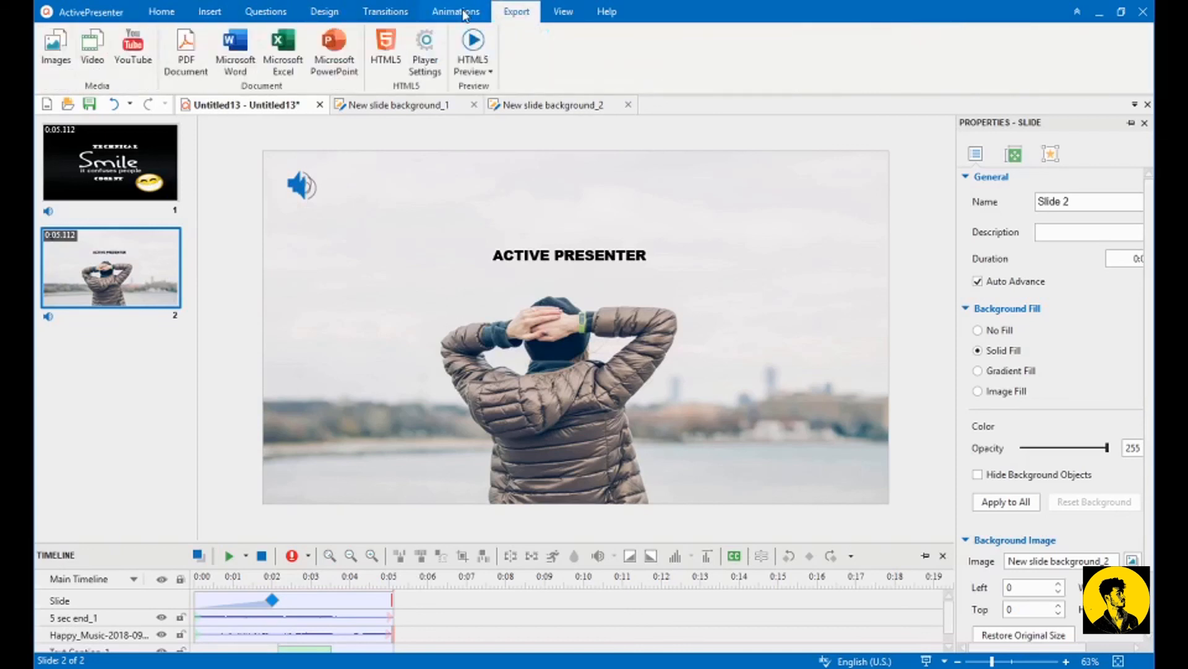
click(456, 13)
click(384, 12)
click(325, 12)
click(162, 13)
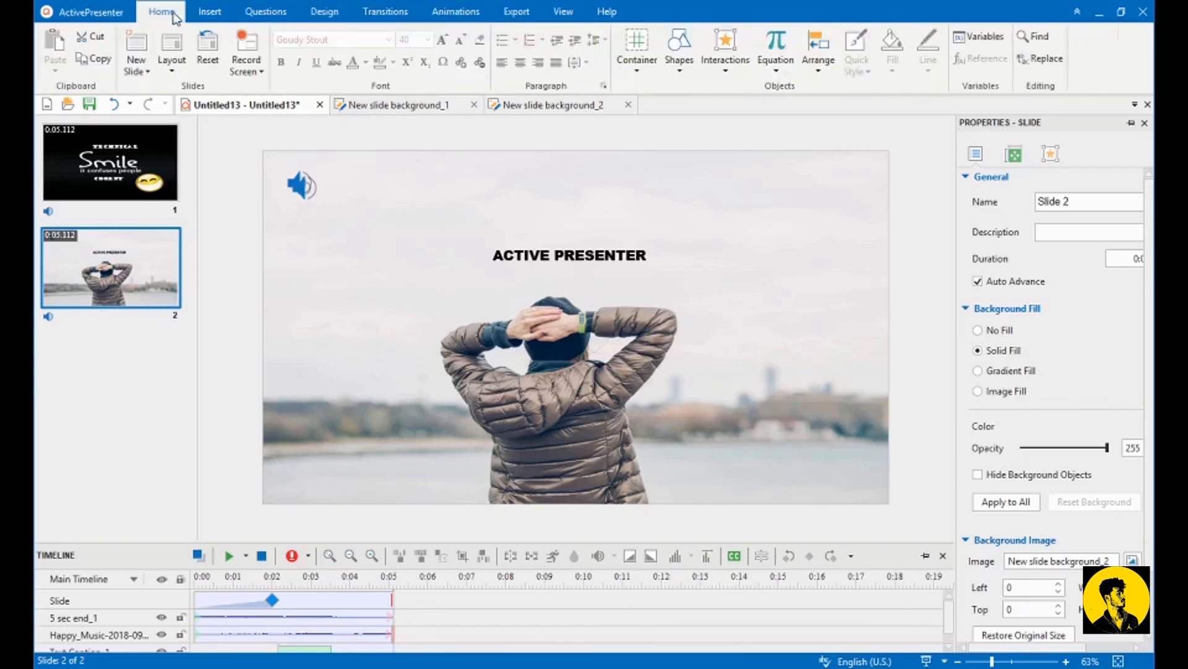
click(214, 14)
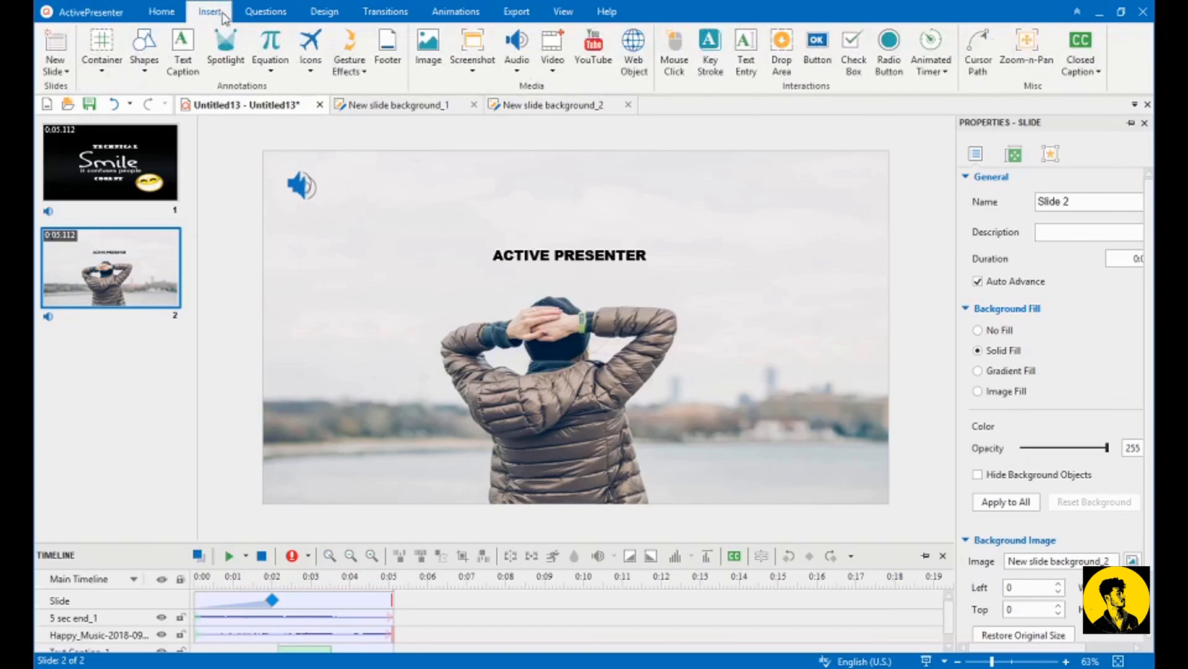
Step: Add a blank slide after the "ACTIVE PRESENTER" slide and check the commands offered for its canvas
right_click(111, 262)
click(178, 278)
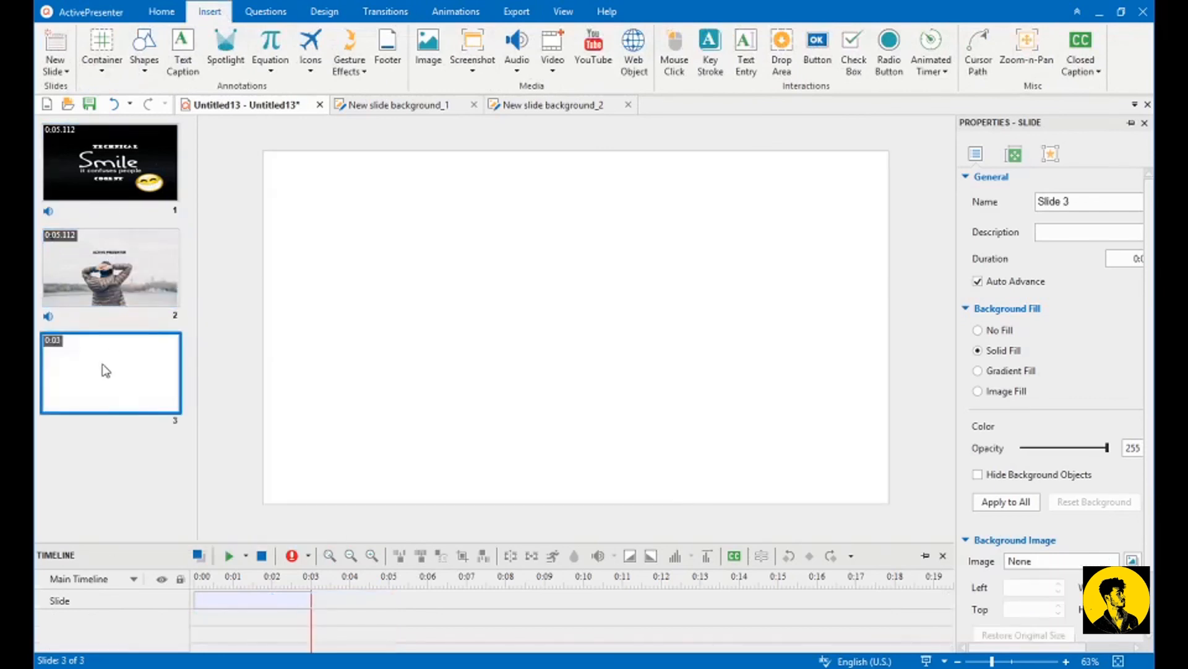
right_click(102, 365)
right_click(351, 215)
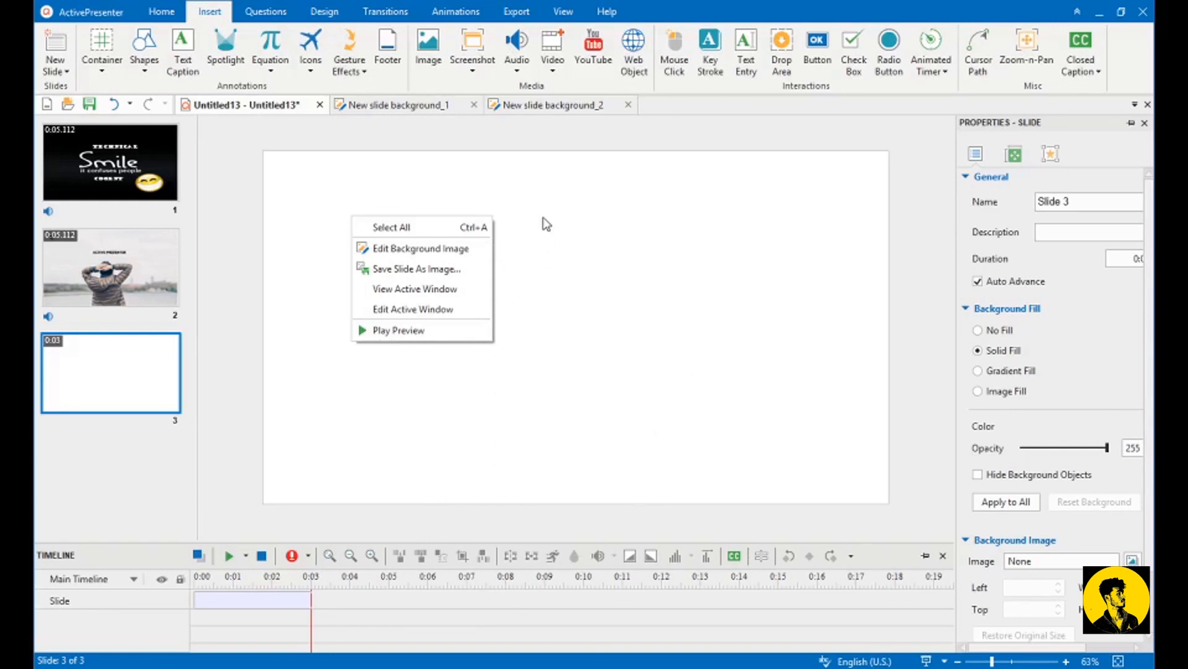
click(582, 320)
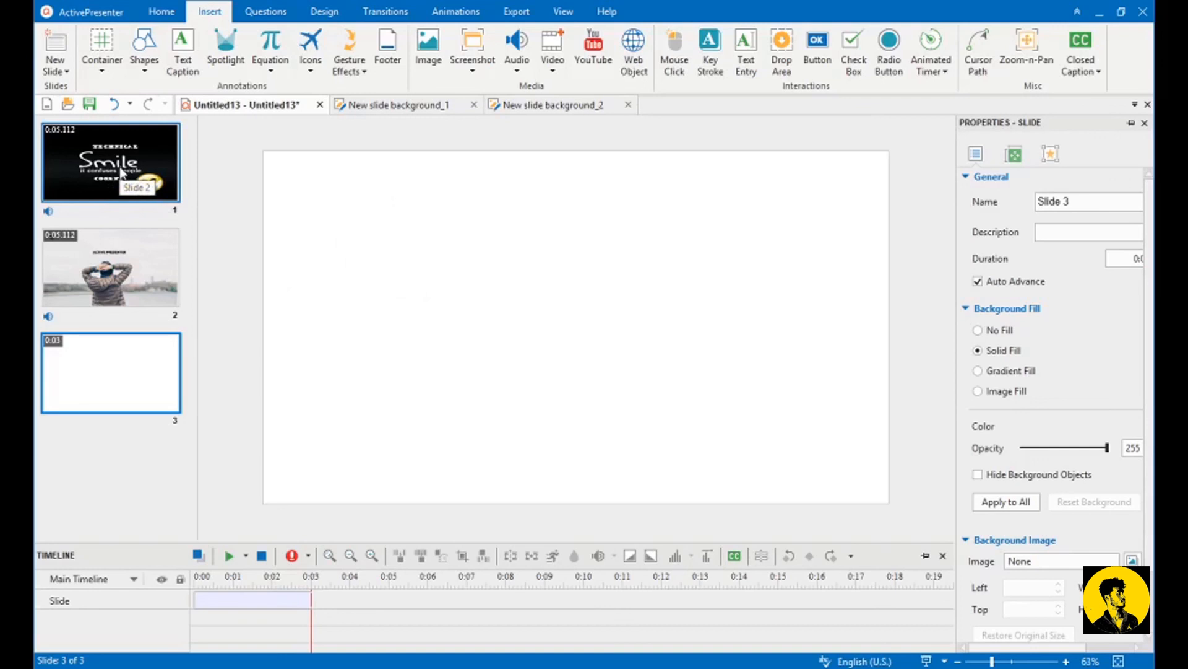
Step: Examine the question, design, transition, animation, export and view options with the blank third slide selected
click(271, 12)
click(340, 15)
click(385, 13)
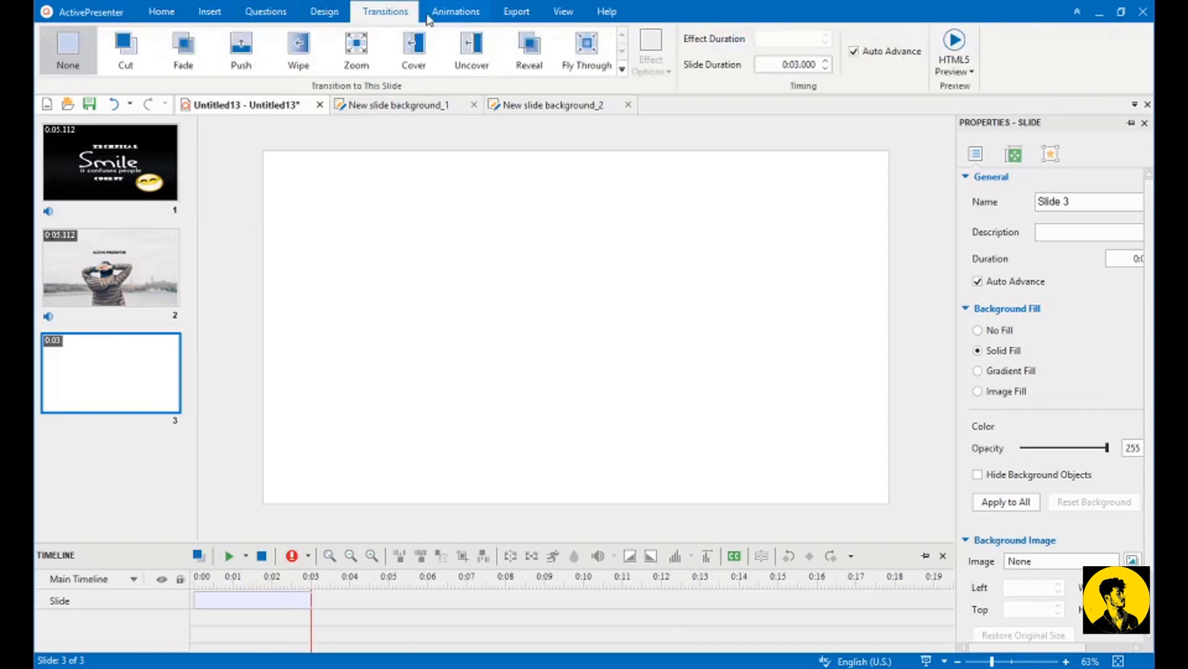
click(455, 12)
click(517, 13)
click(458, 14)
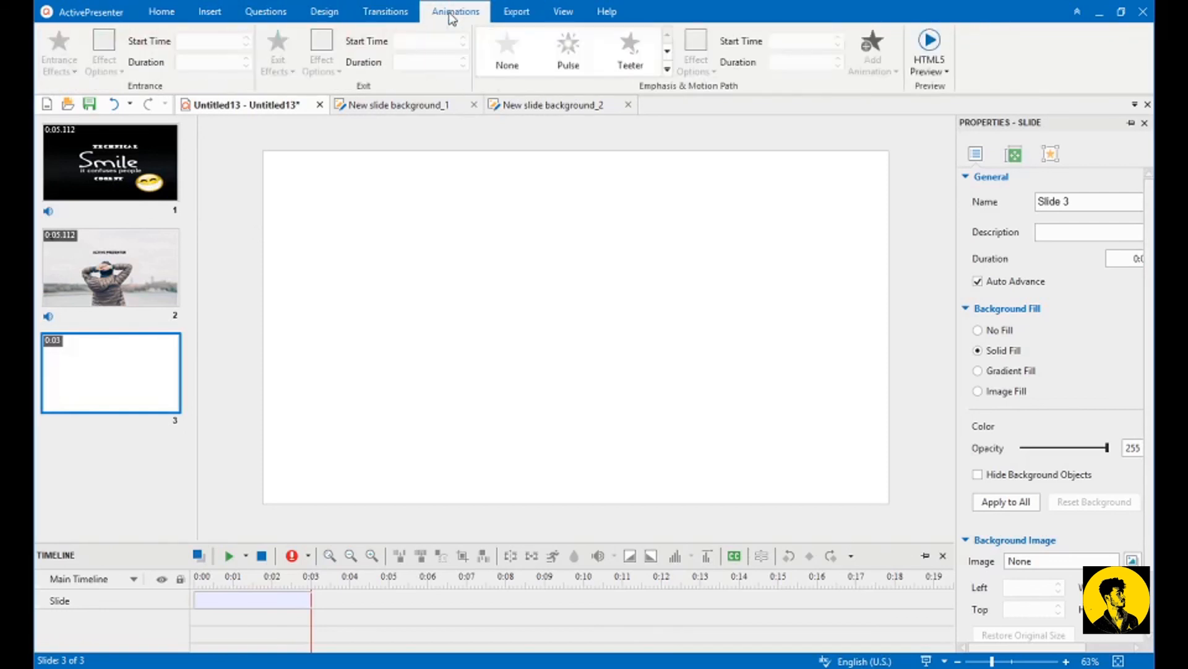
click(404, 14)
click(319, 11)
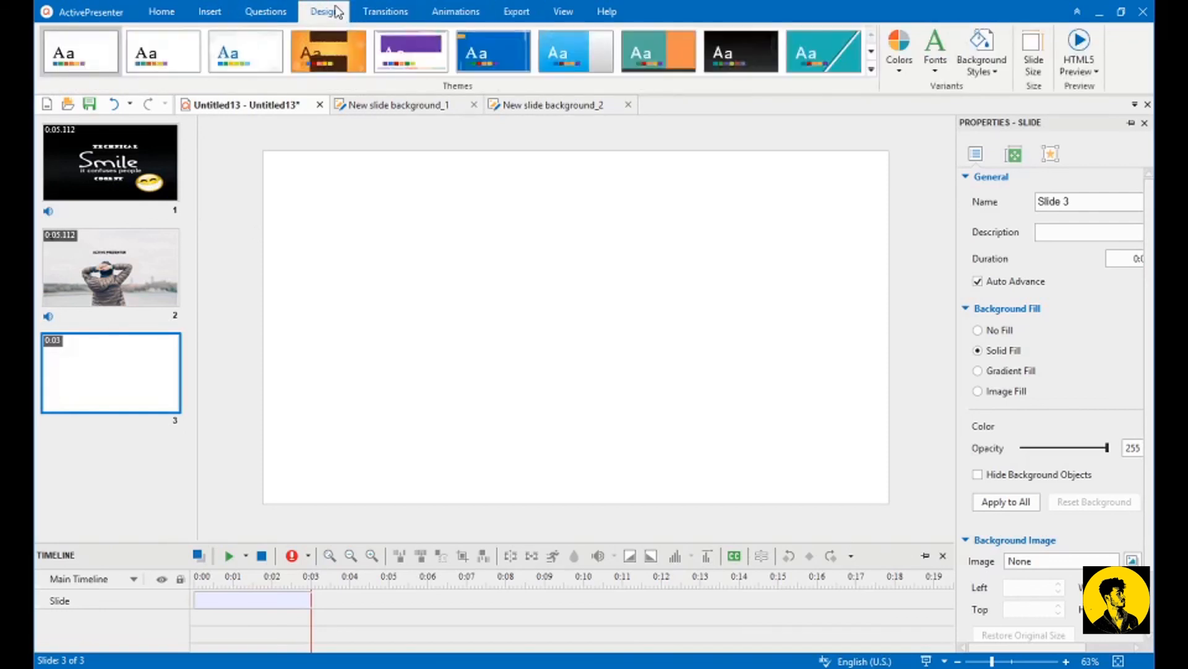
click(264, 12)
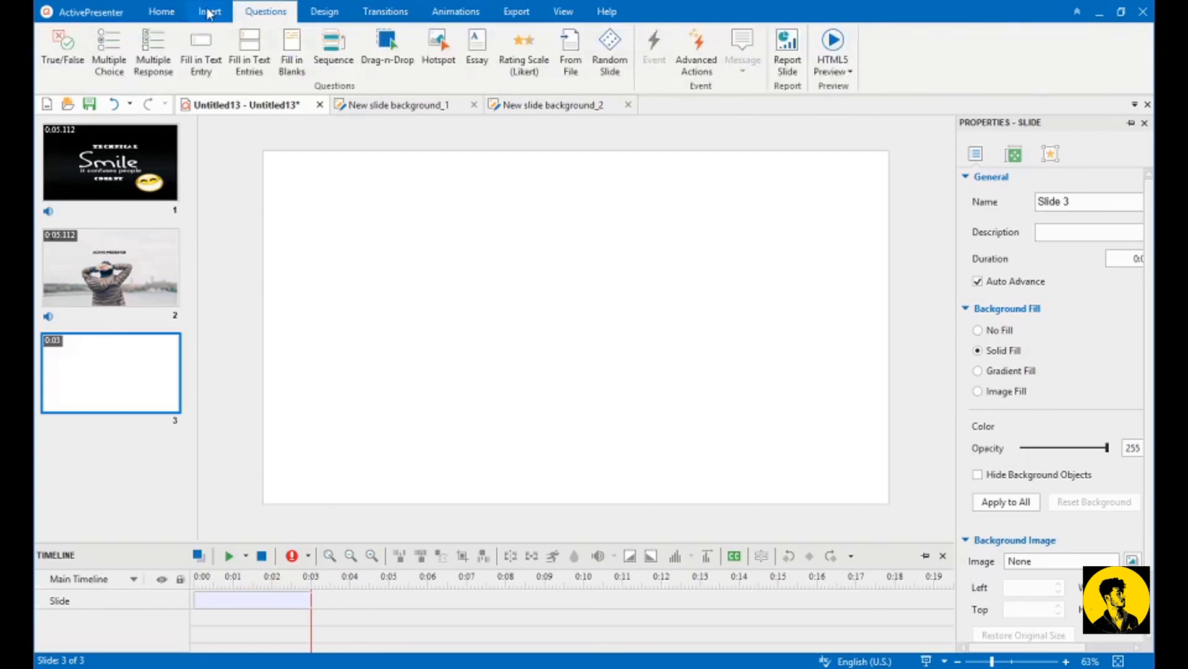
click(208, 13)
click(156, 12)
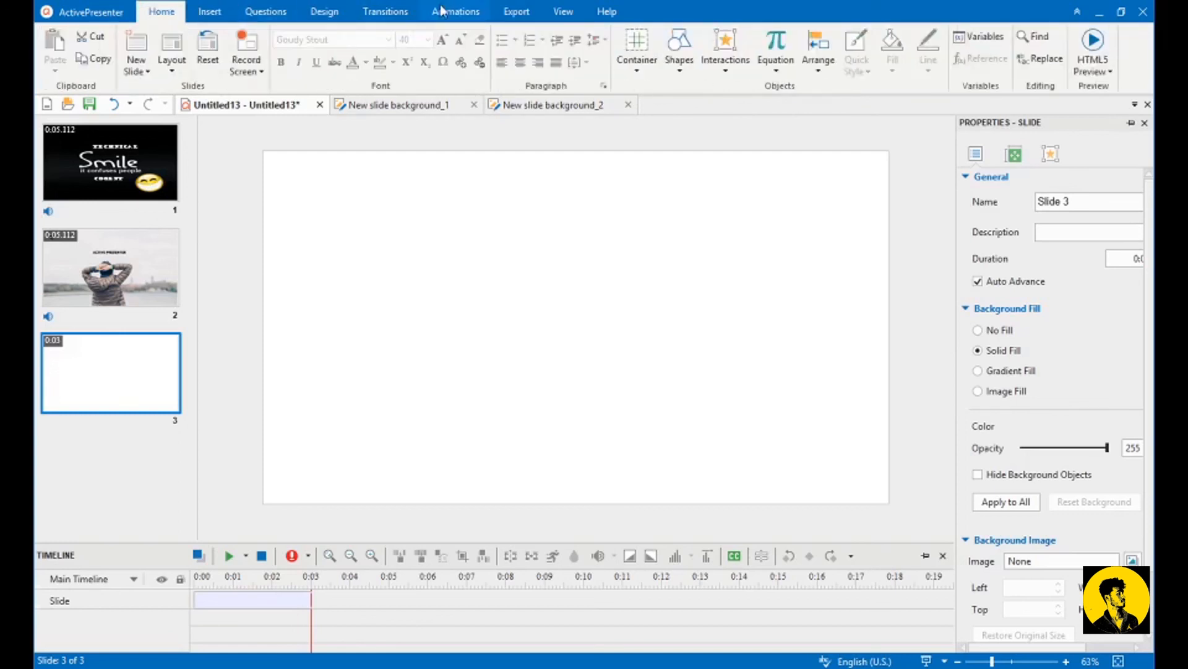
click(562, 12)
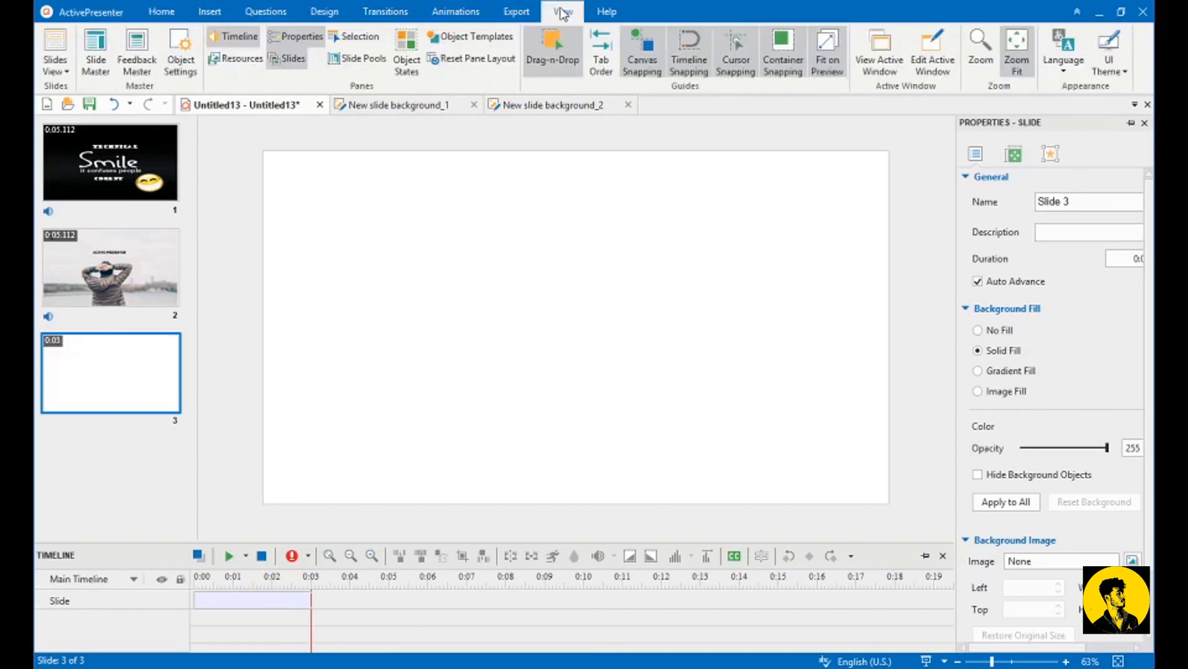